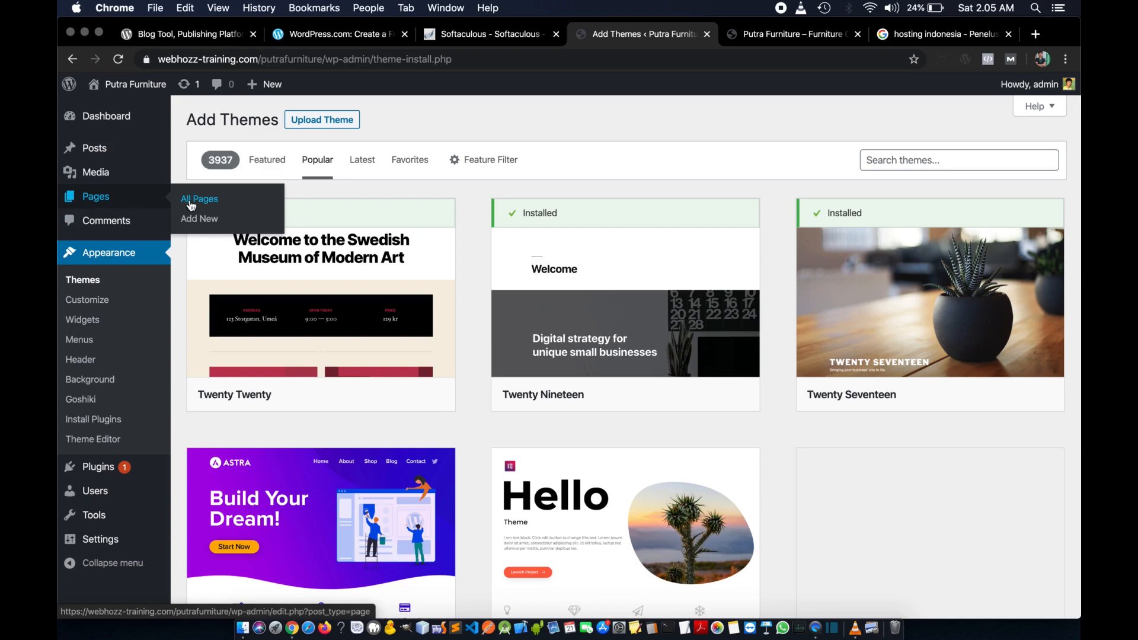
- Move the Privacy Policy and Sample Page pages to the trash and dismiss the plugin recommendation notice
left_click(203, 202)
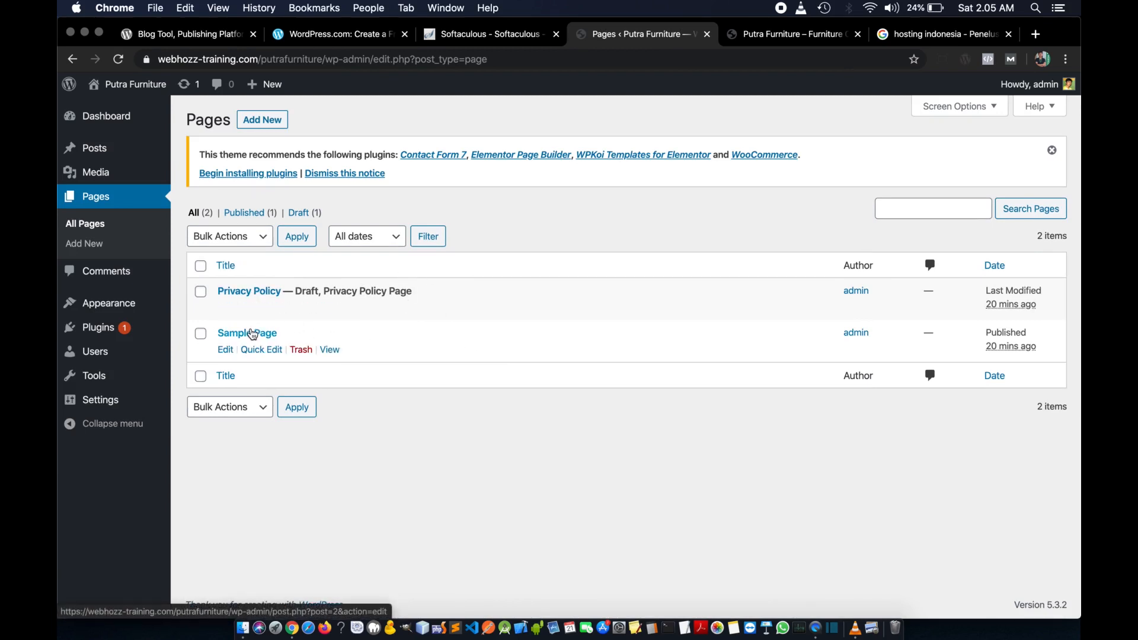
left_click(200, 292)
left_click(200, 334)
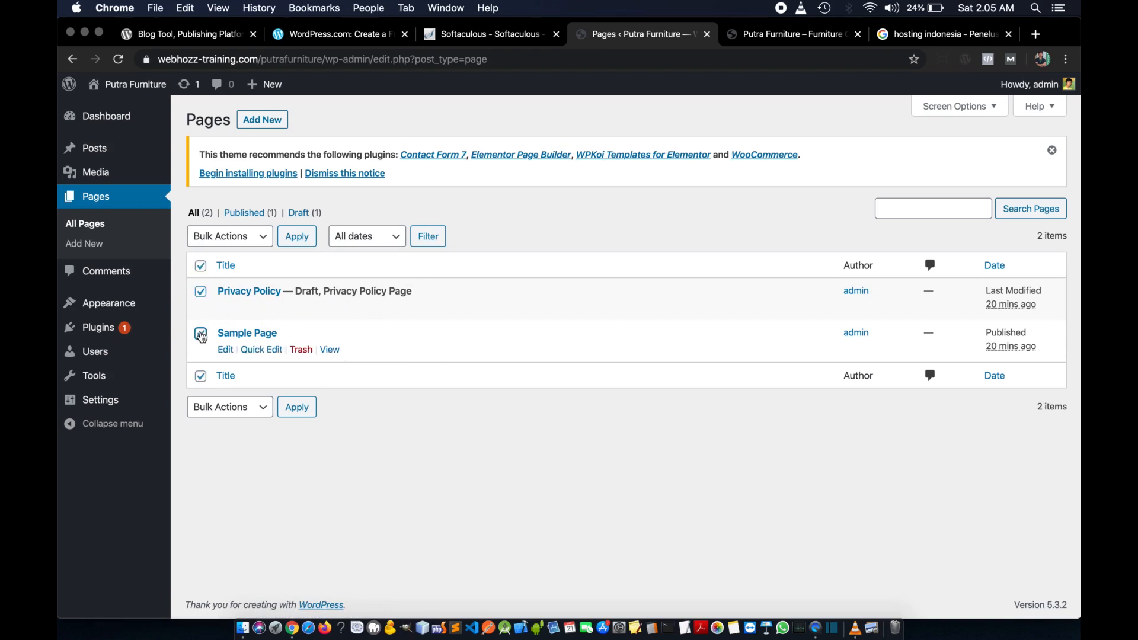
left_click(263, 237)
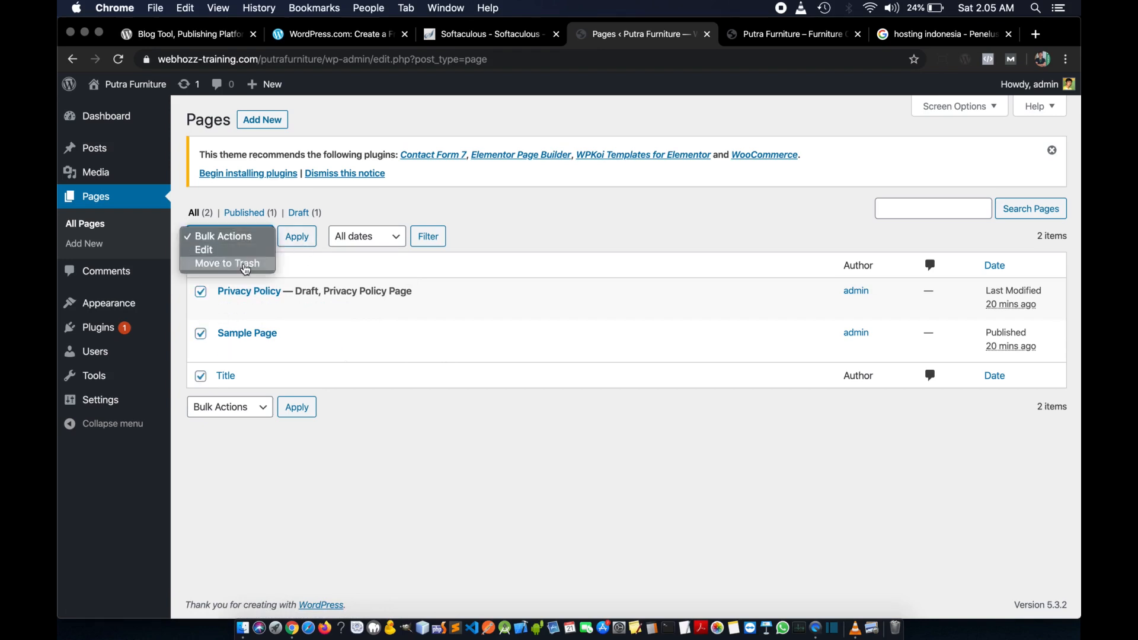
left_click(246, 269)
left_click(297, 237)
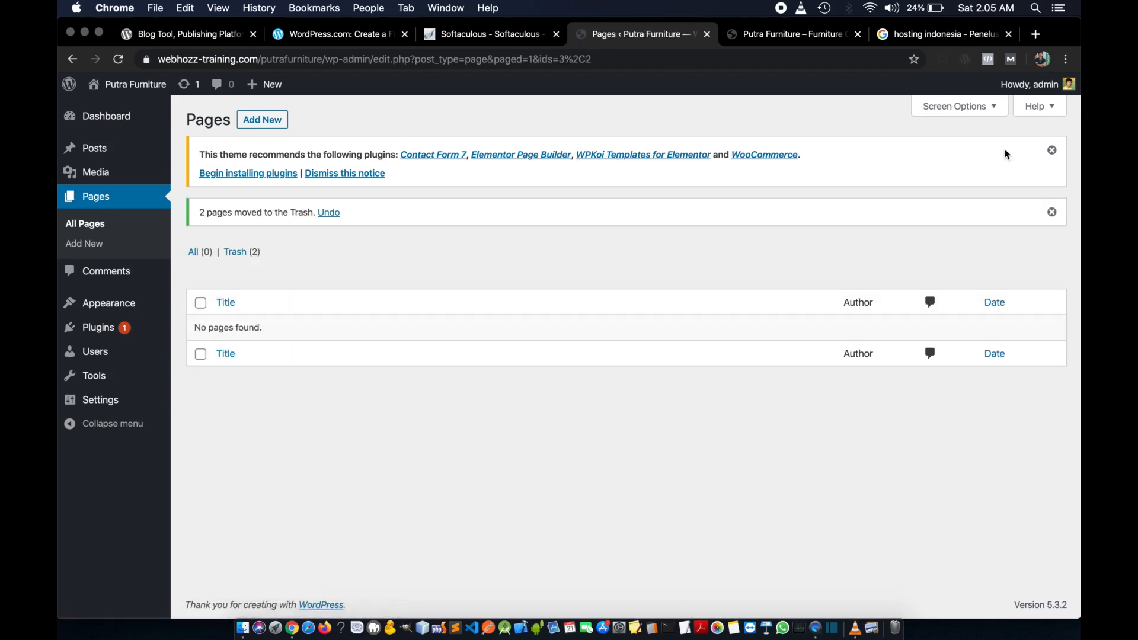
left_click(1050, 152)
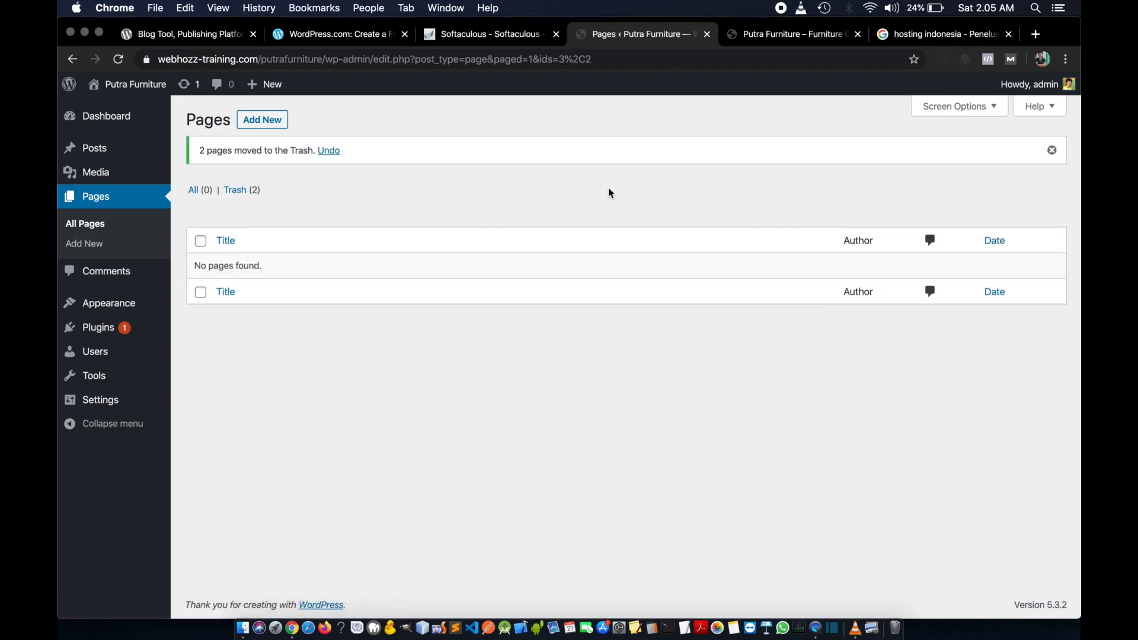
- Create and publish a page titled "Home" with the paragraph "Ini halaman Home"
left_click(262, 120)
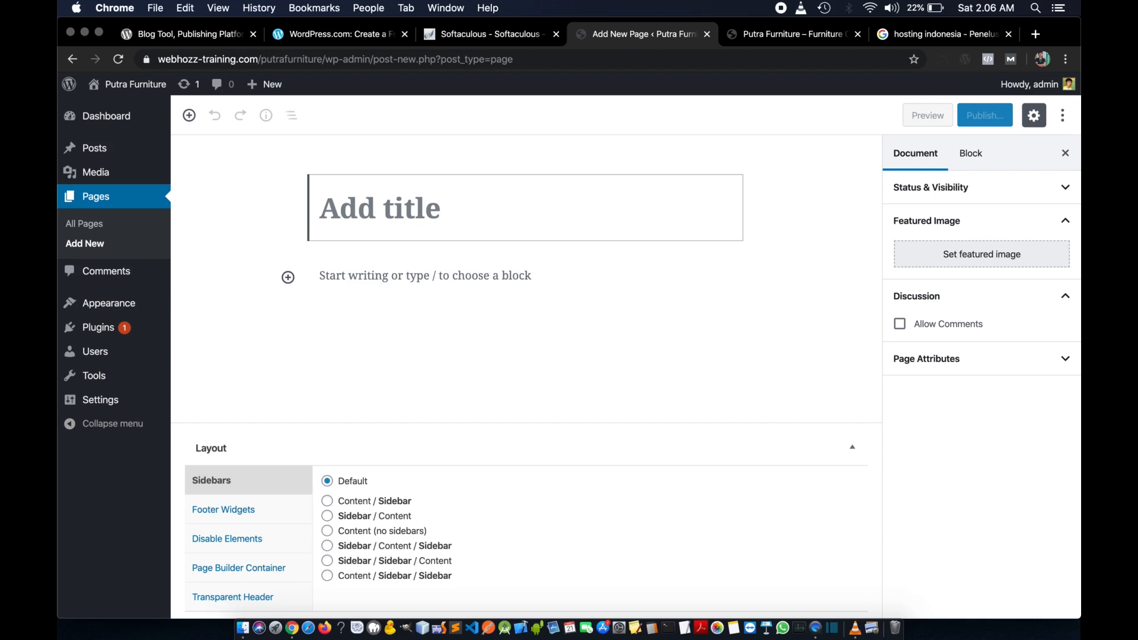
type("Home")
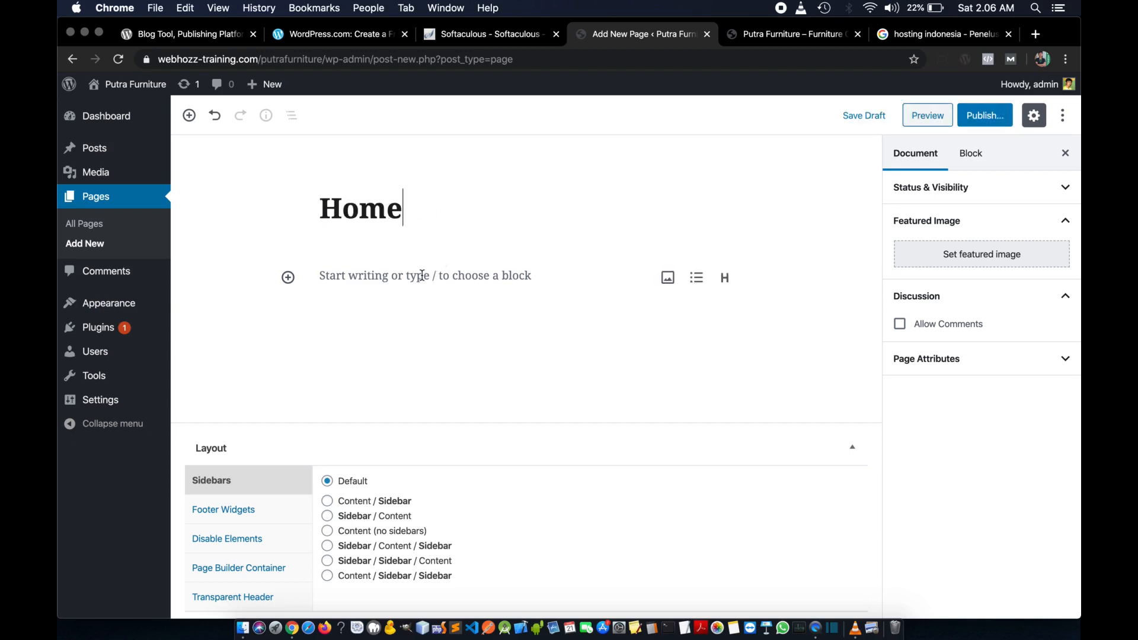
left_click(422, 276)
type("Ini halaman Home")
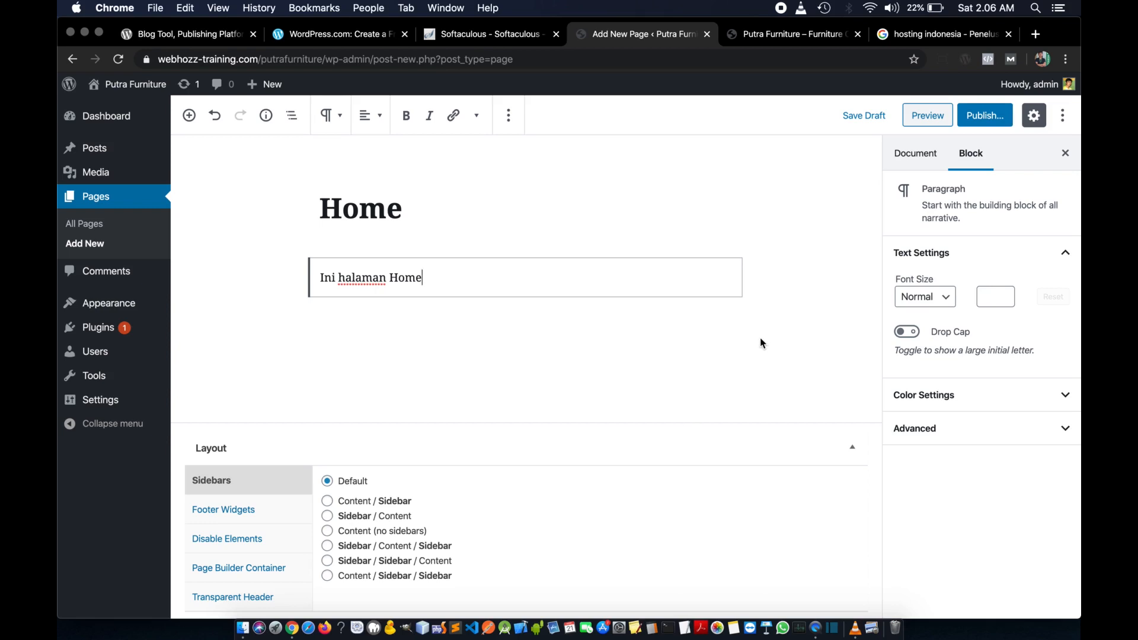
left_click(982, 120)
left_click(992, 114)
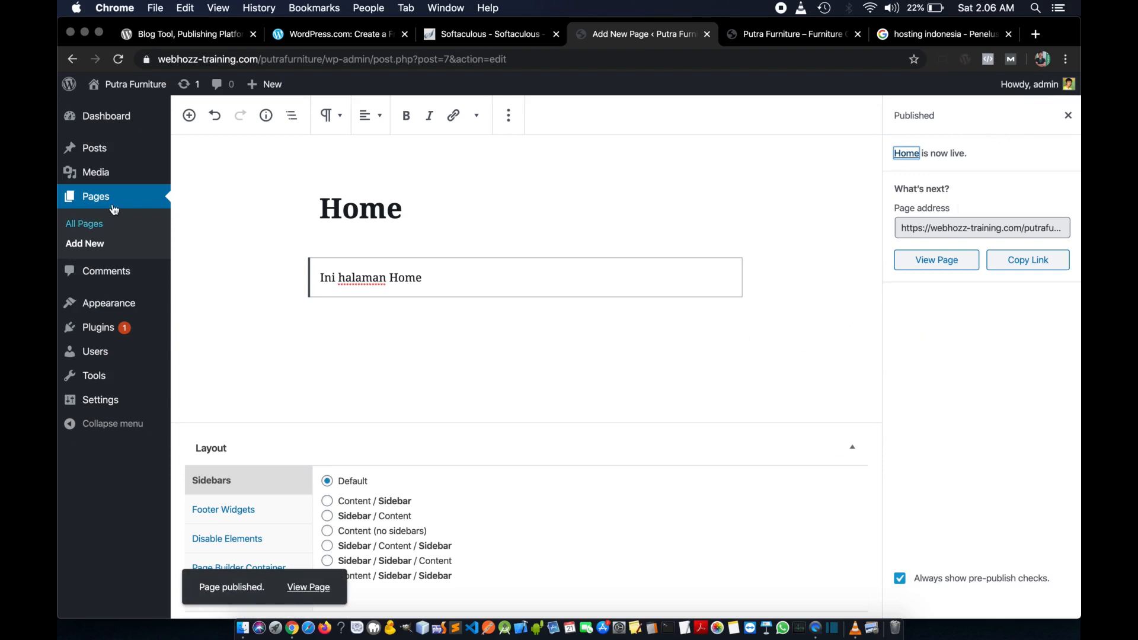
- Create and publish a page titled "About Us" with the paragraph "Ini about Us"
left_click(95, 244)
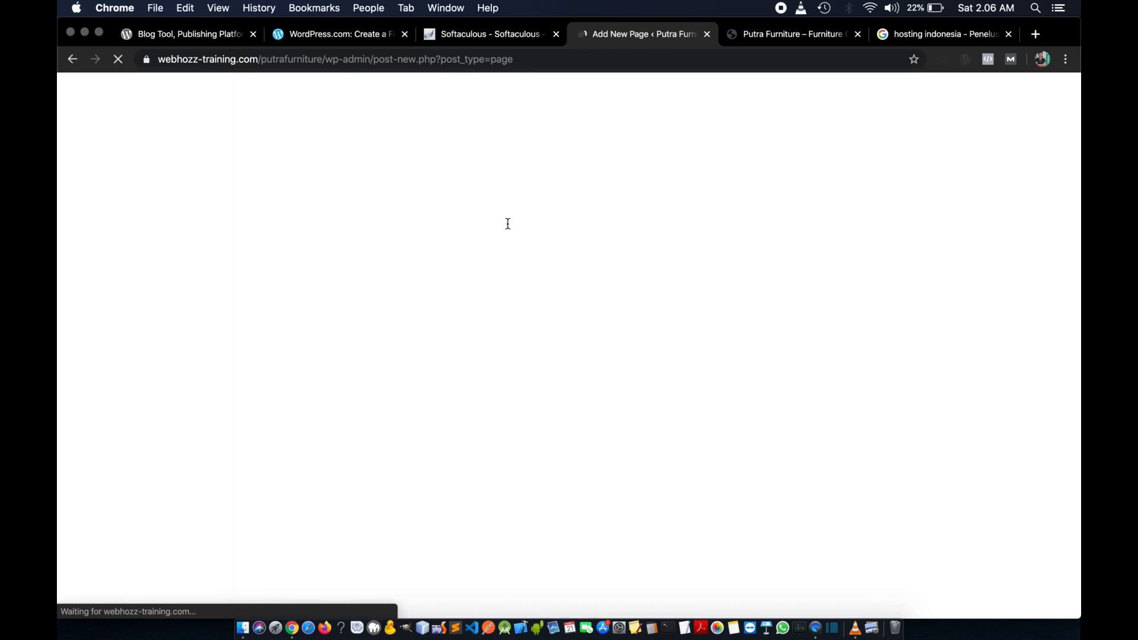
left_click(443, 223)
type("About Us")
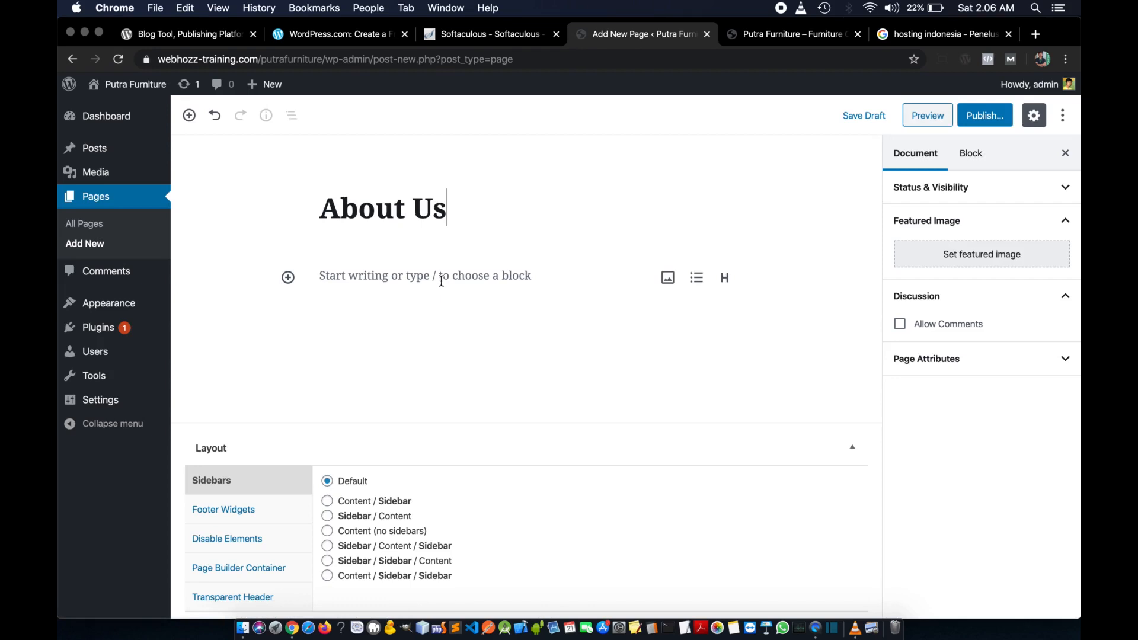
left_click(441, 281)
type("Ini about Us")
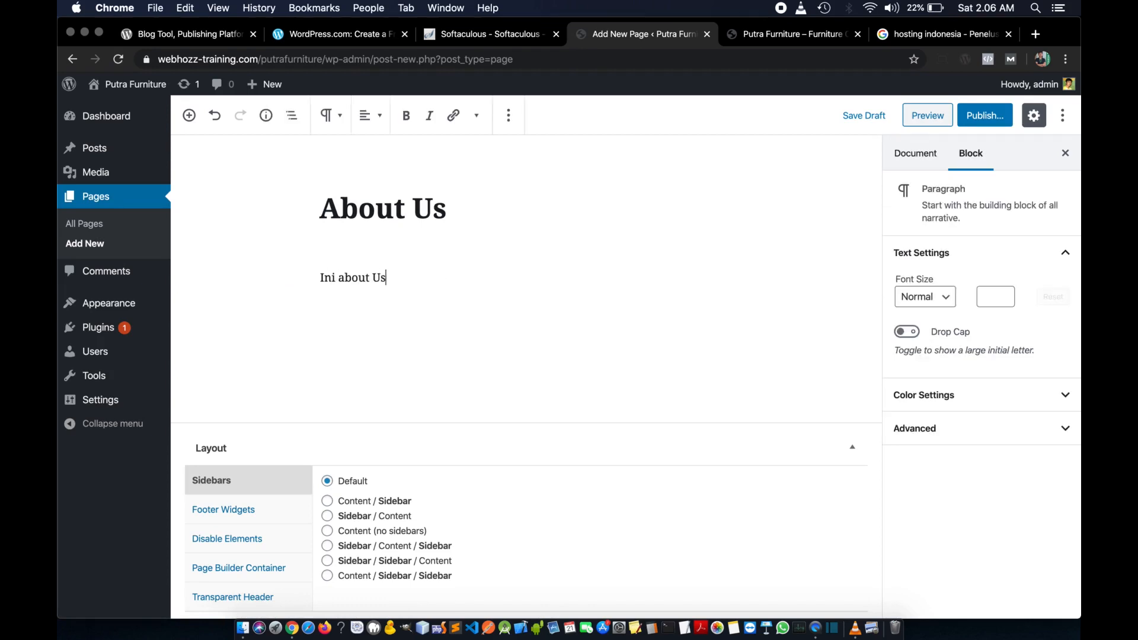
left_click(991, 124)
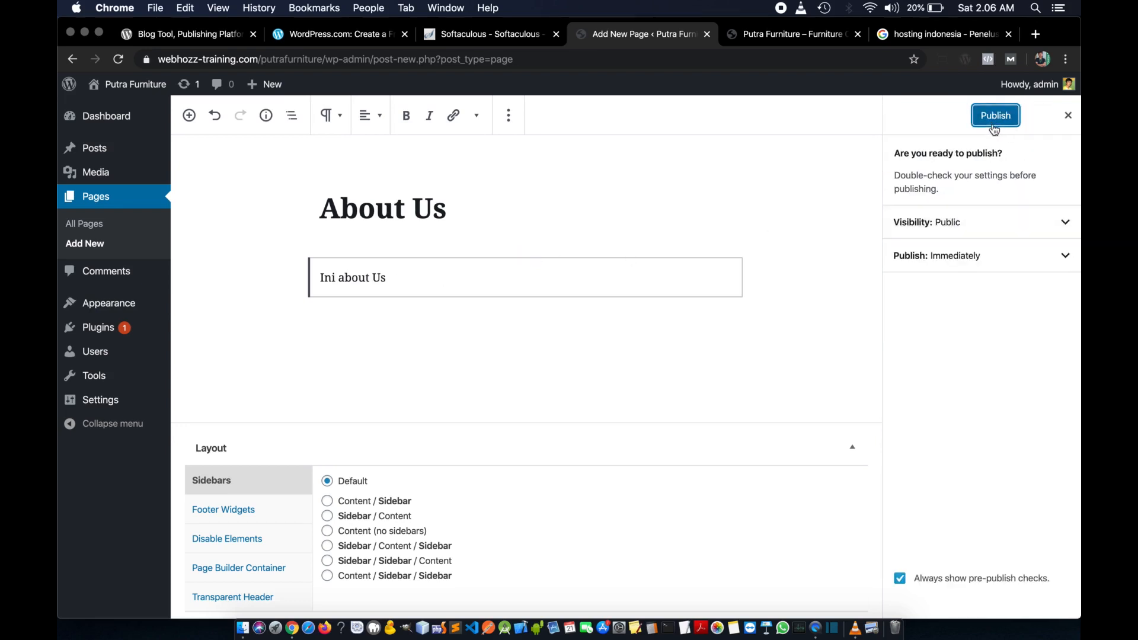
left_click(993, 126)
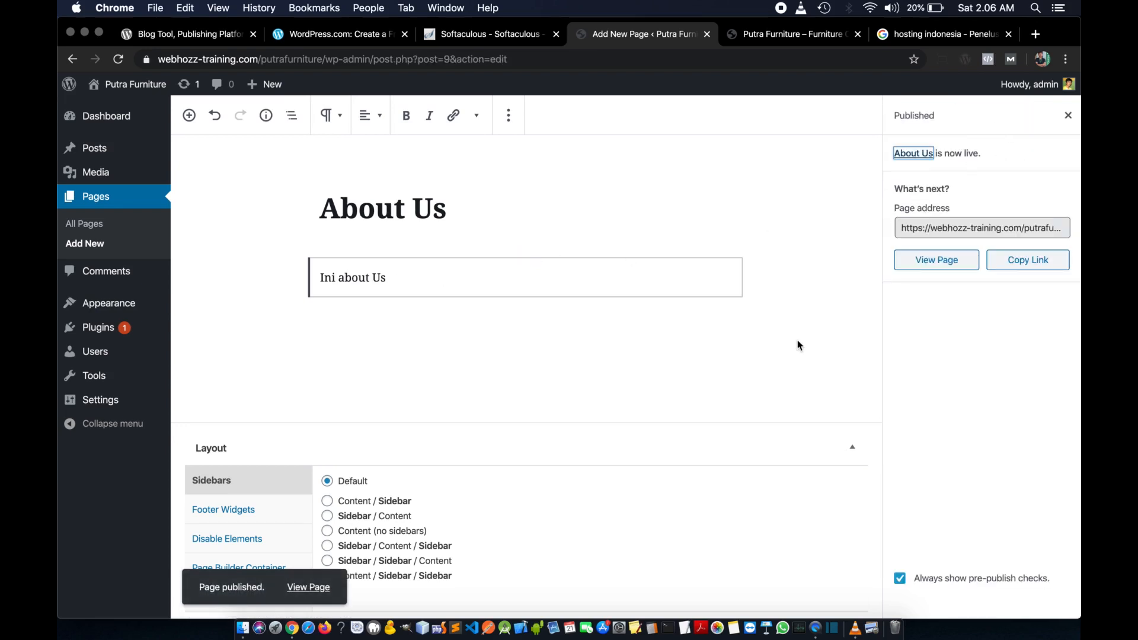
- Create and publish a page titled "Product" with the paragraph "Ini halaman Product"
left_click(94, 244)
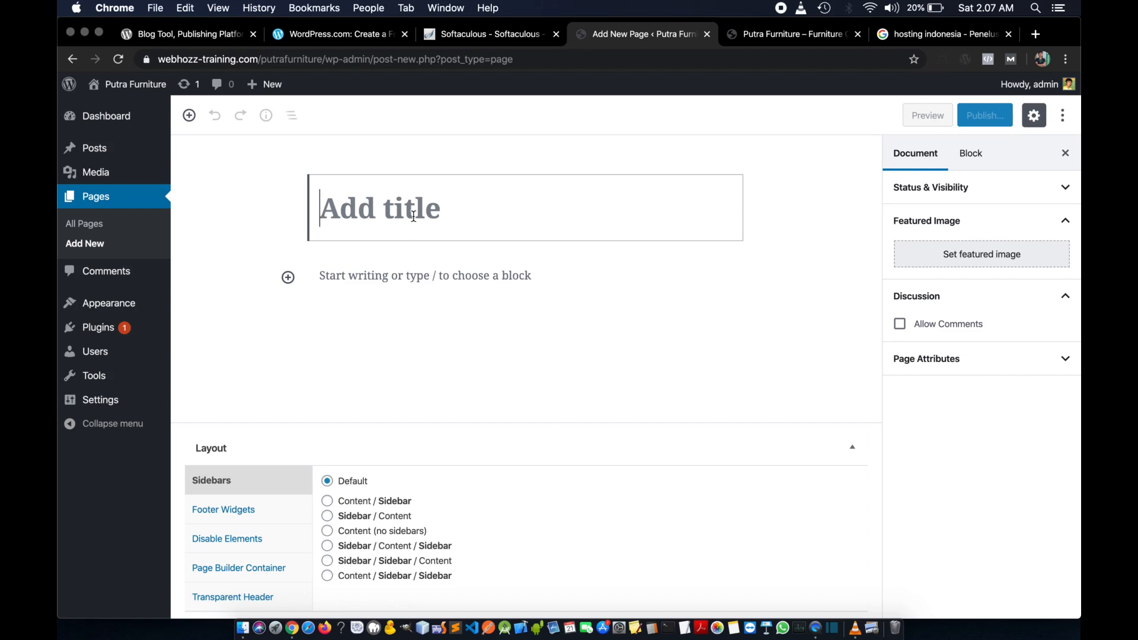
type("Product")
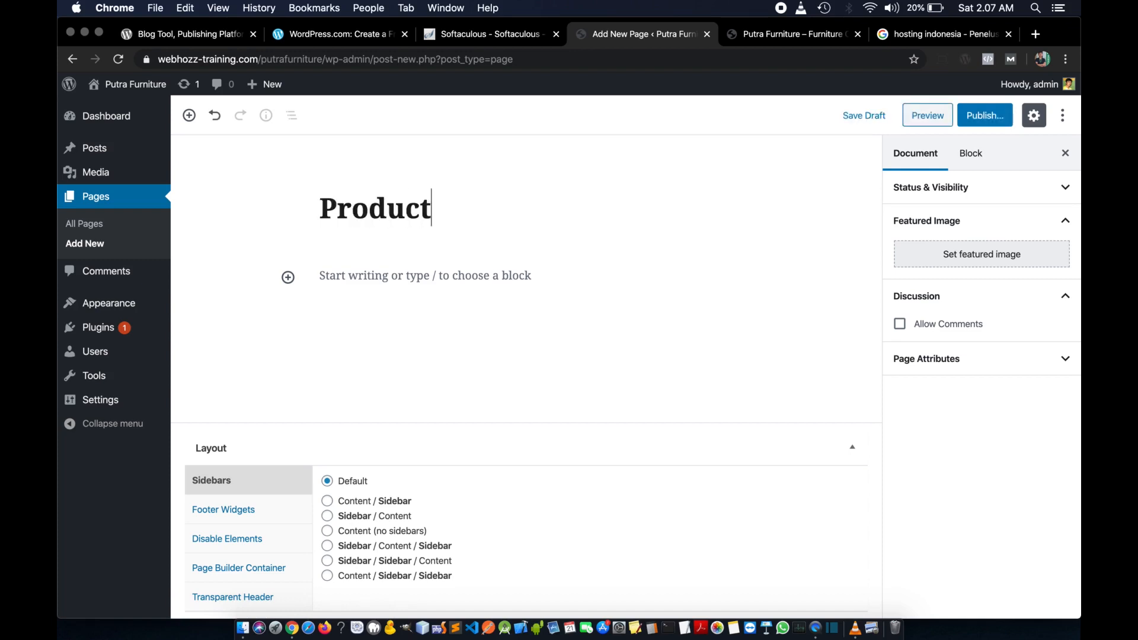
left_click(465, 281)
type("Ini halam")
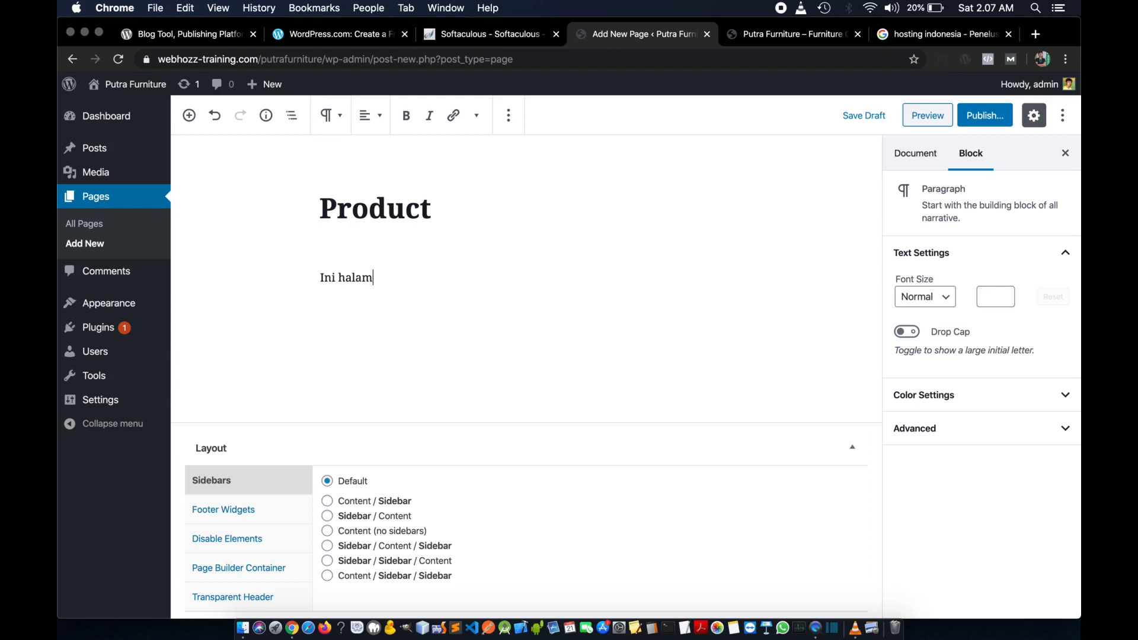
type("an Product")
left_click(984, 117)
left_click(996, 117)
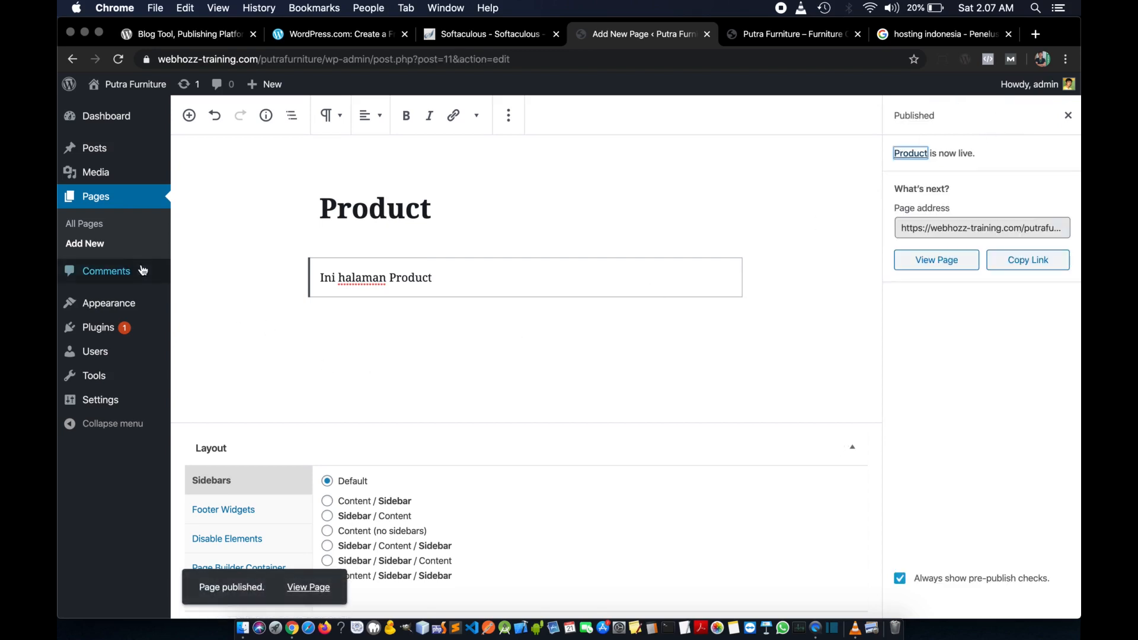
- Create and publish a page titled "Contact" with the paragraph "Ini halaman Contact"
left_click(99, 244)
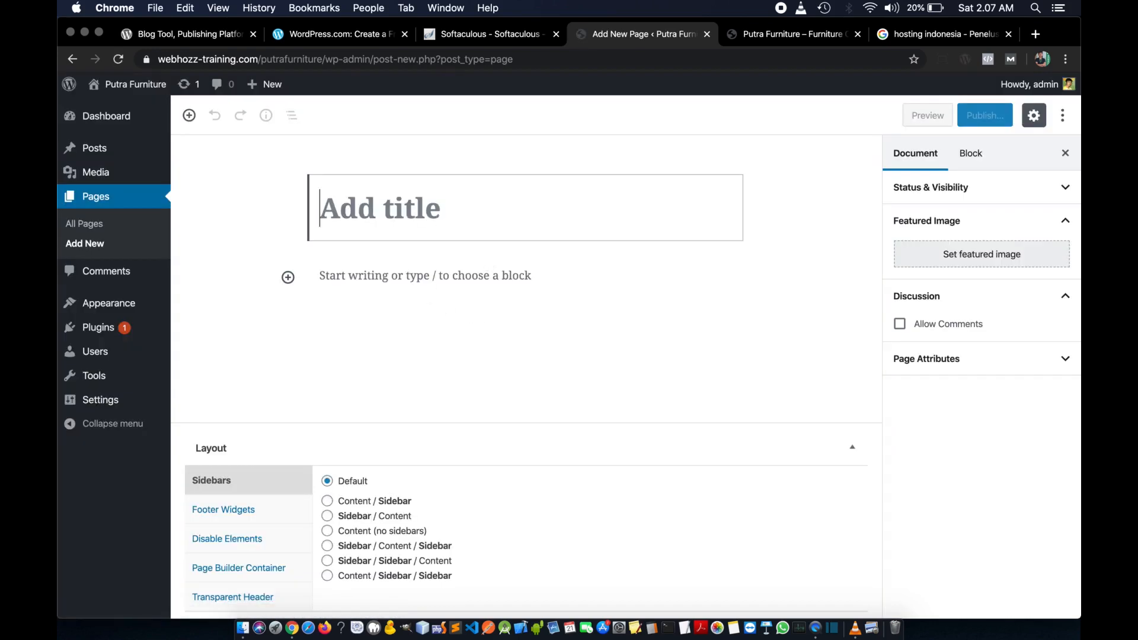
type("Contact")
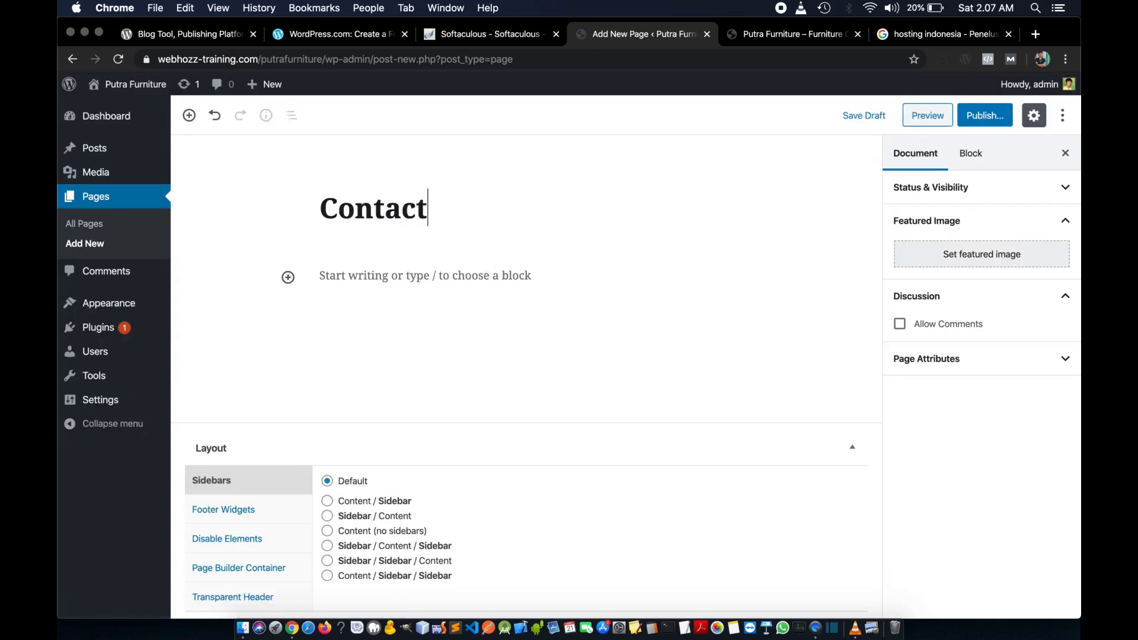
left_click(446, 276)
type("Ini")
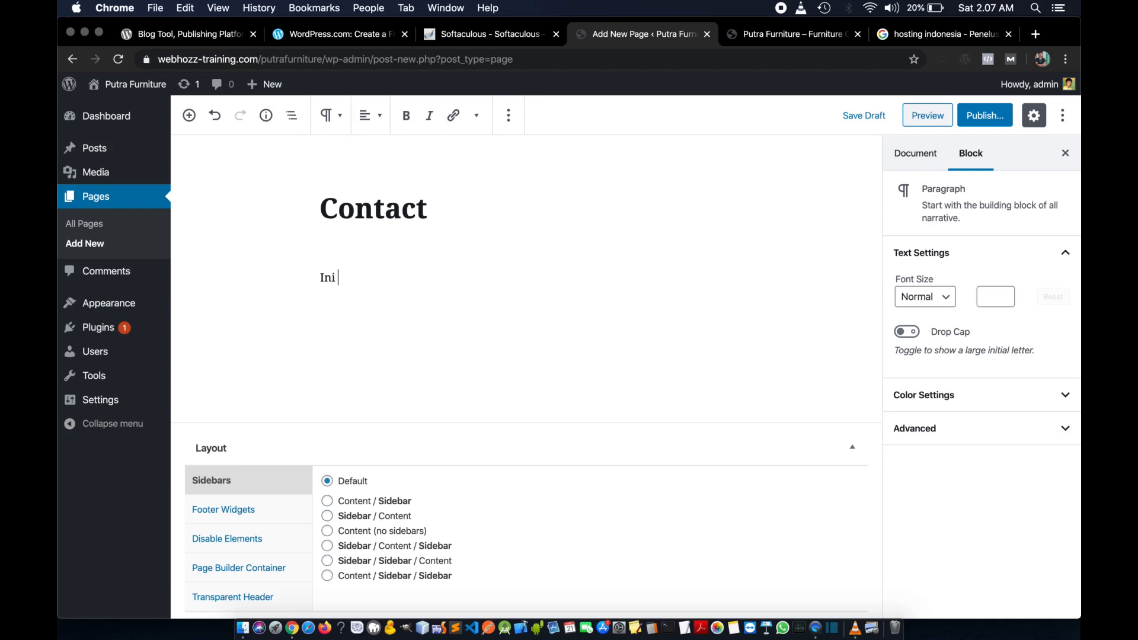
type(" halaman Contact")
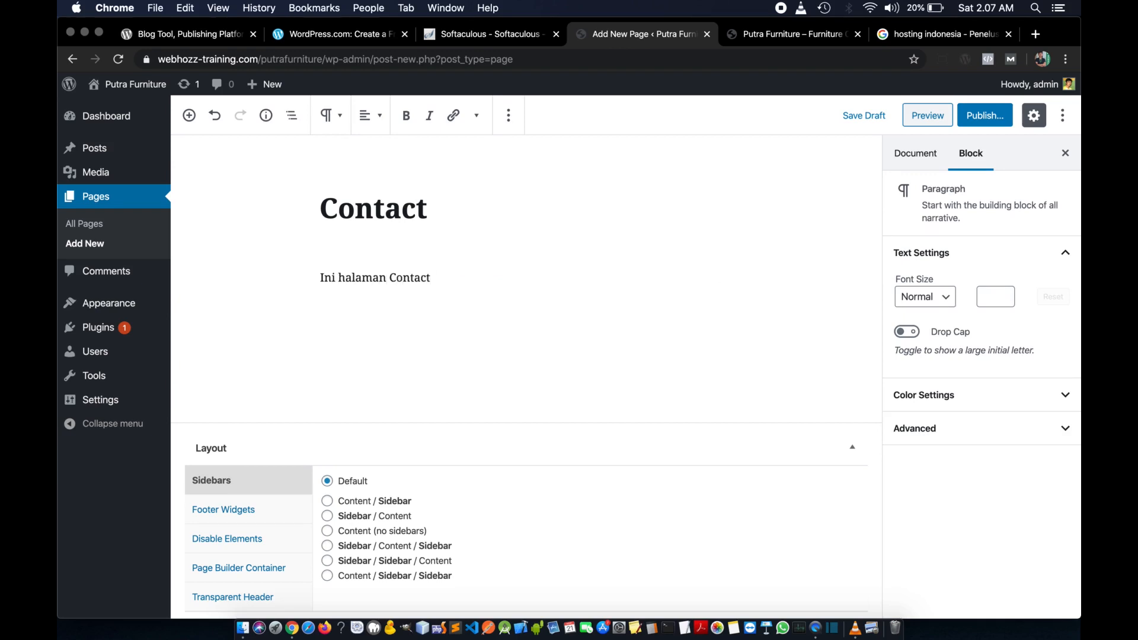
left_click(983, 116)
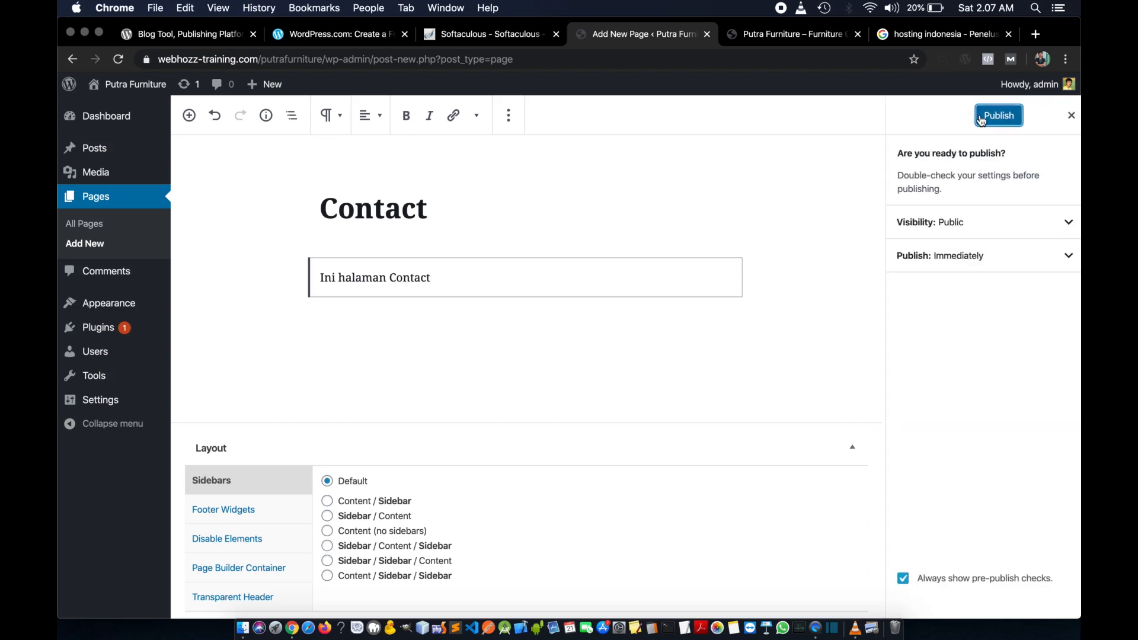
left_click(998, 118)
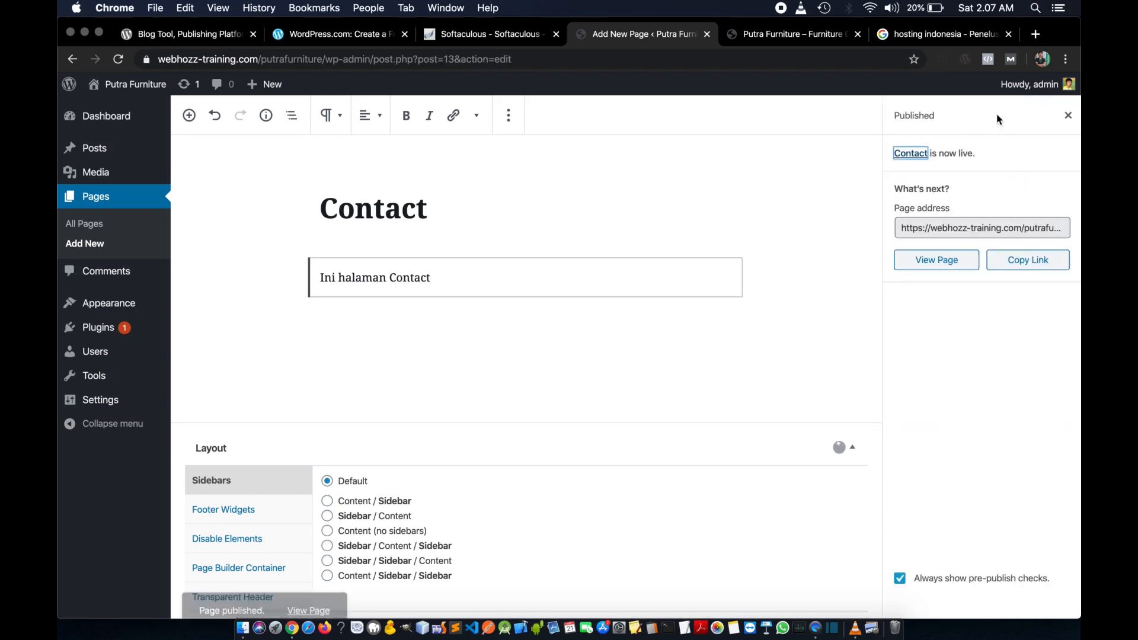
- Review the list of all pages, dismissing the plugin recommendation notice above it
left_click(95, 229)
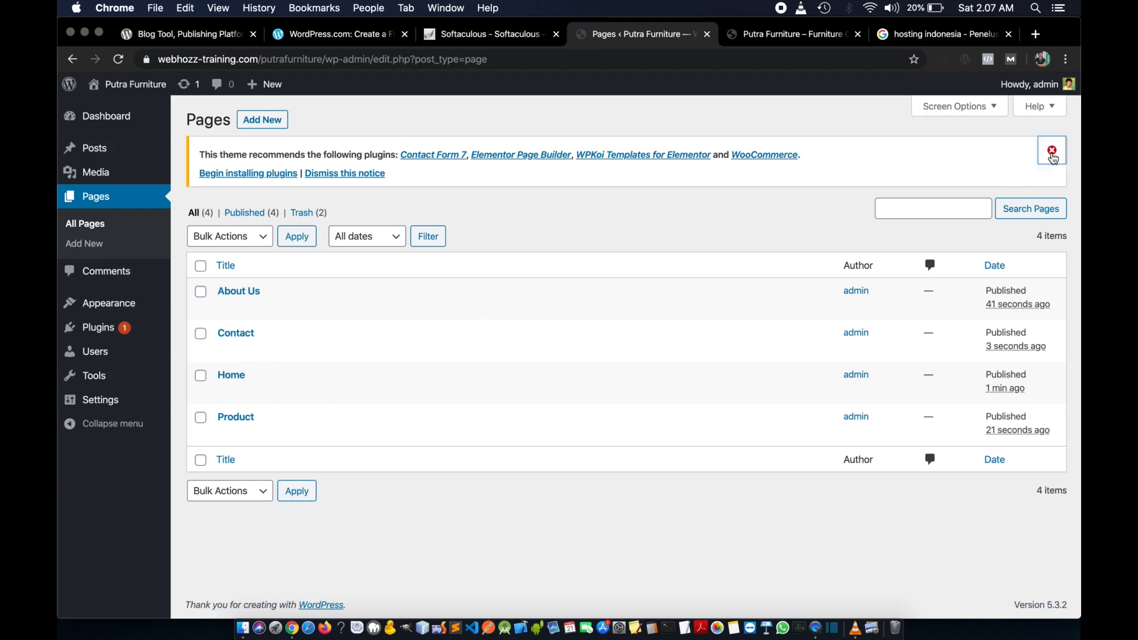
left_click(1052, 150)
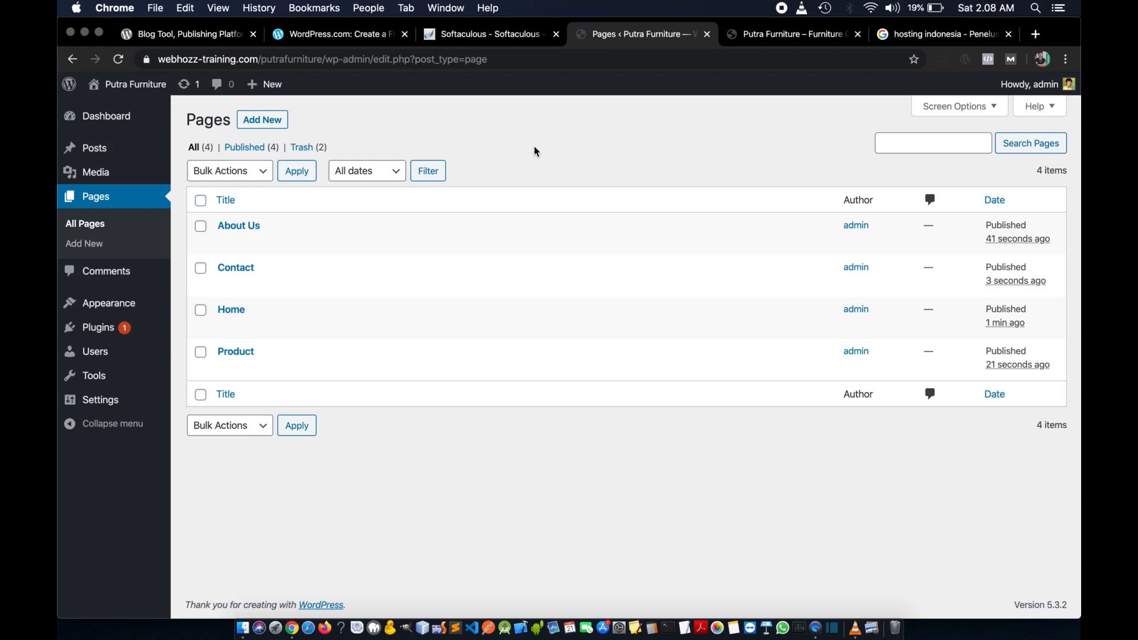
mouse_move(246, 327)
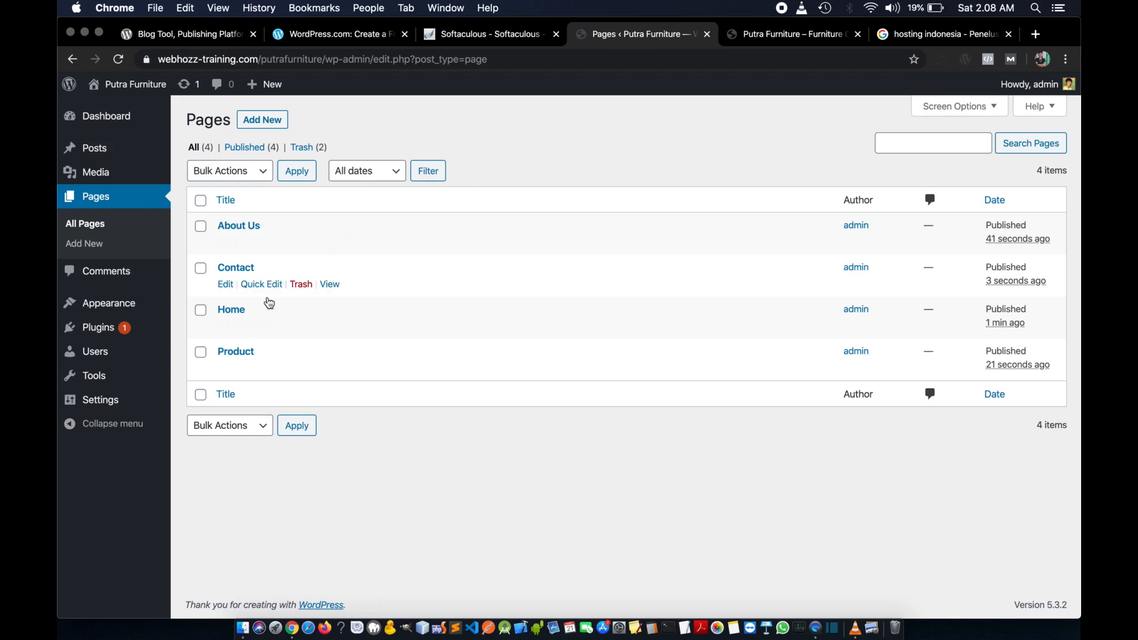
- Go to the theme's menu management page and name the new navigation menu "Main Menu"
mouse_move(136, 313)
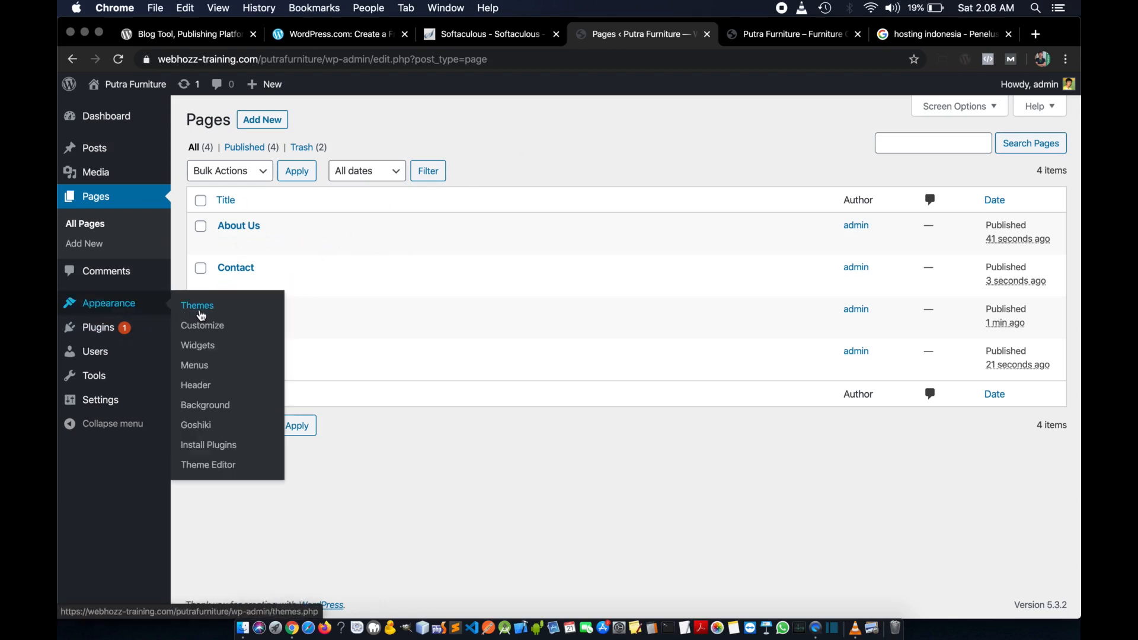
left_click(217, 368)
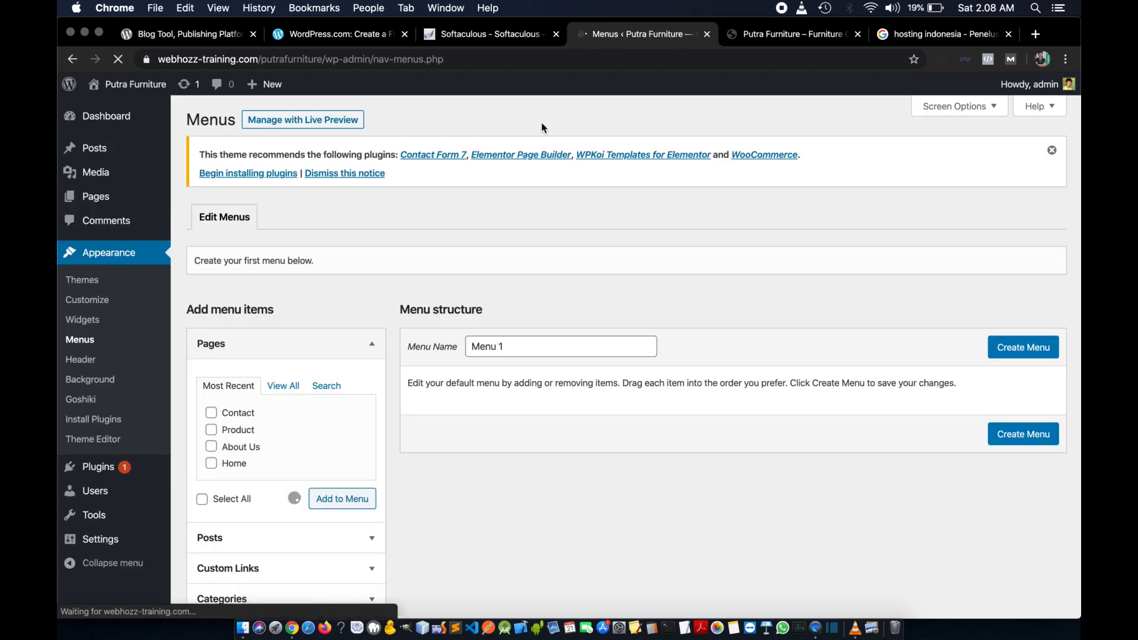
scroll(652, 228, "down", 3)
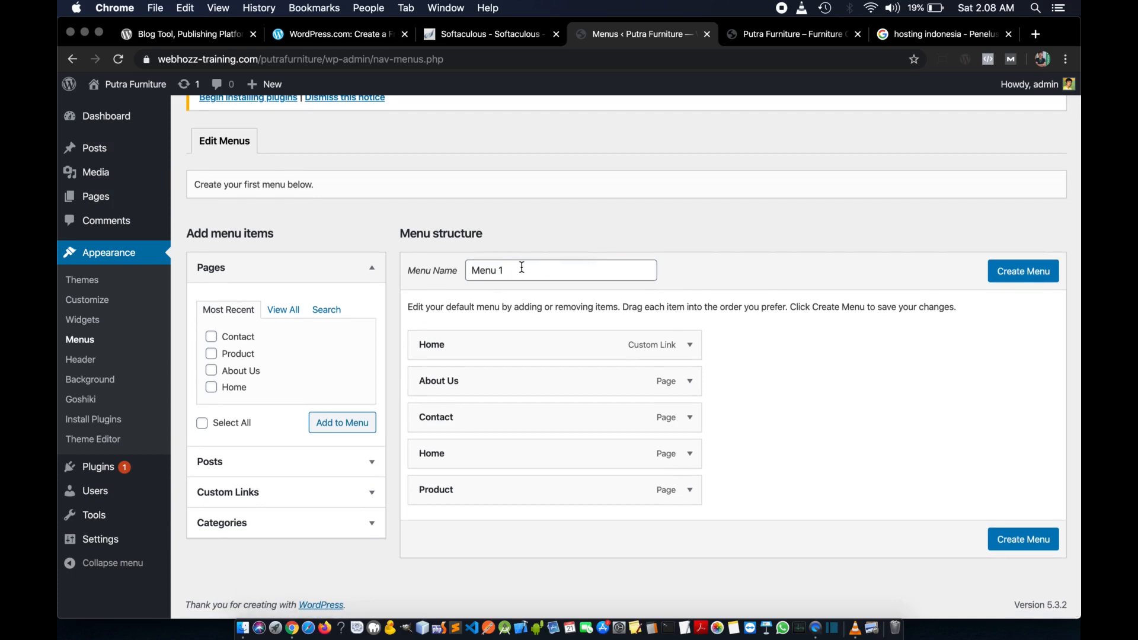
left_click(522, 270)
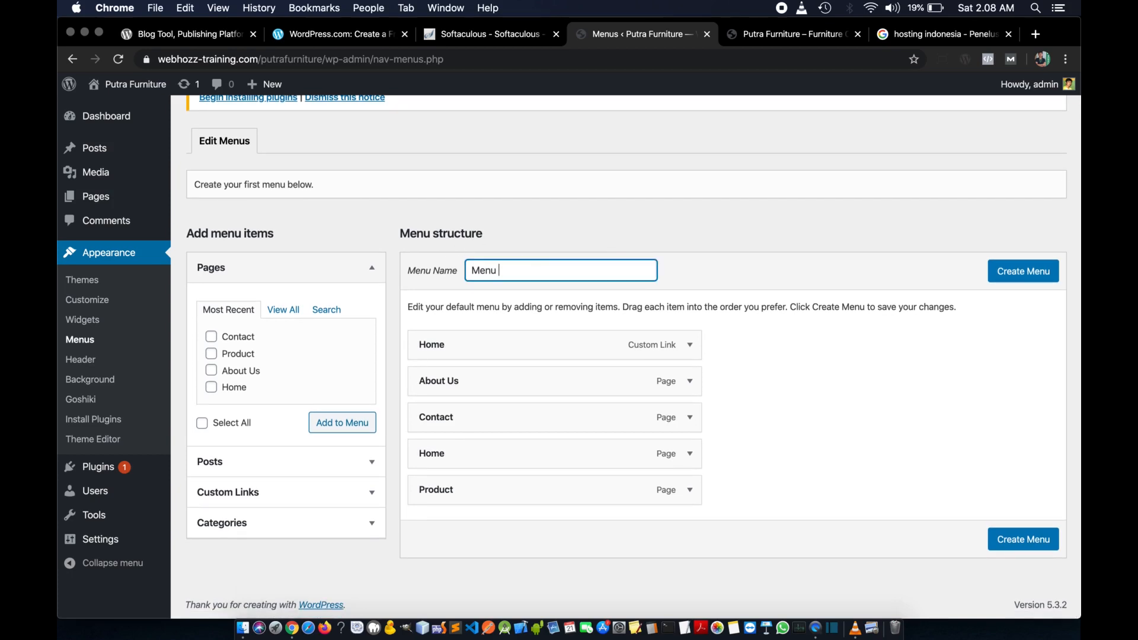
type("Main")
scroll(800, 363, "down", 1)
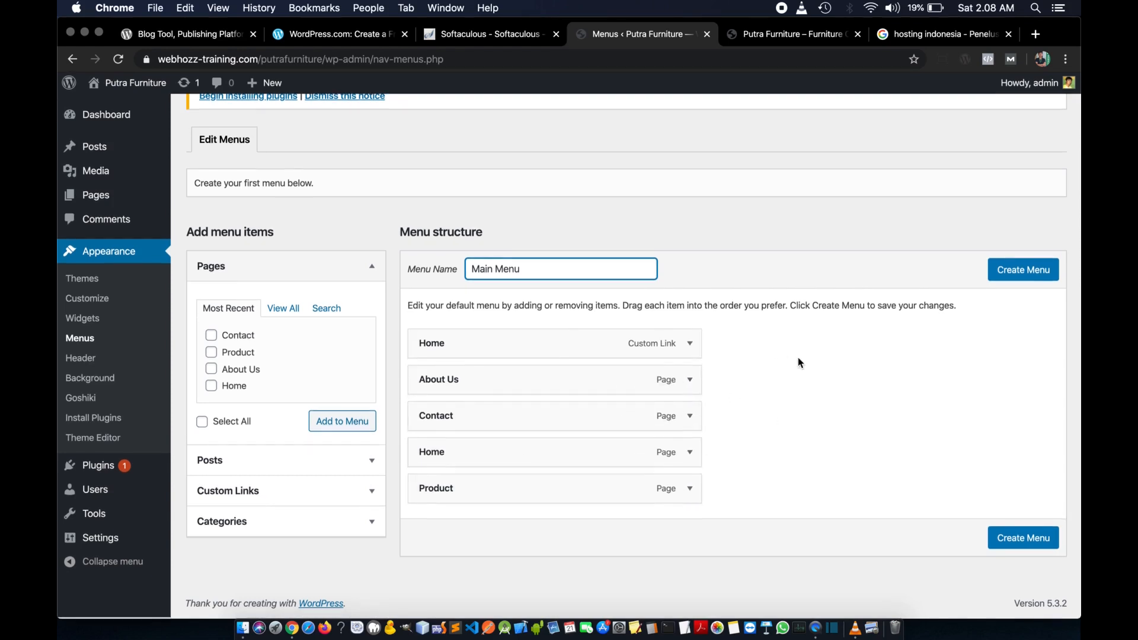
- Remove the Home custom link from the menu structure and move the Home page item above About Us
left_click(689, 346)
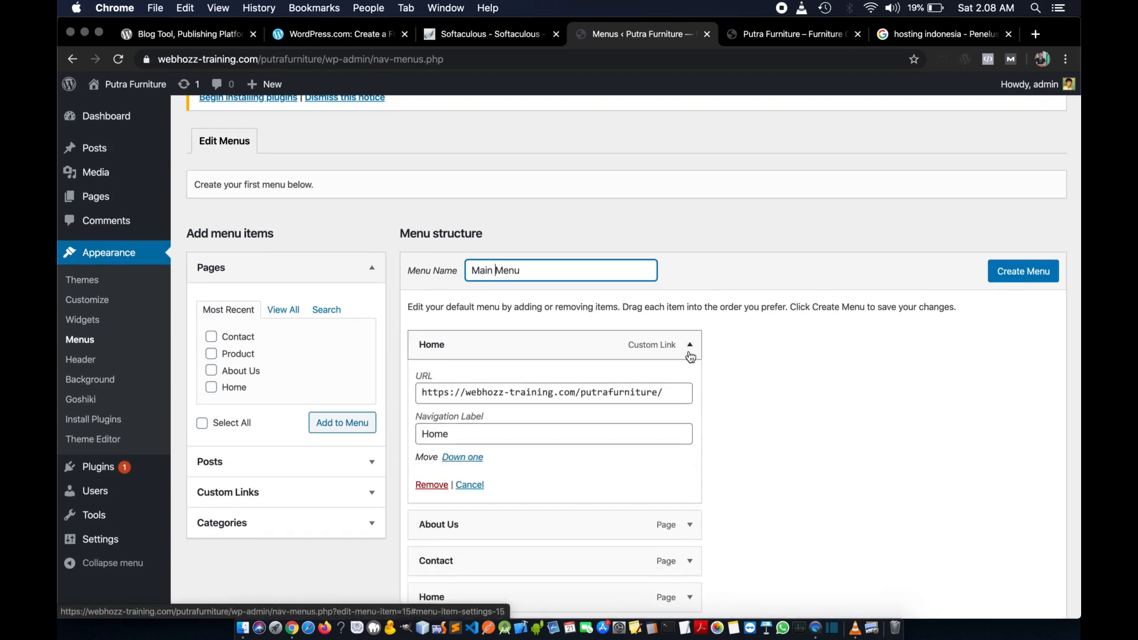
scroll(657, 417, "down", 1)
left_click(430, 454)
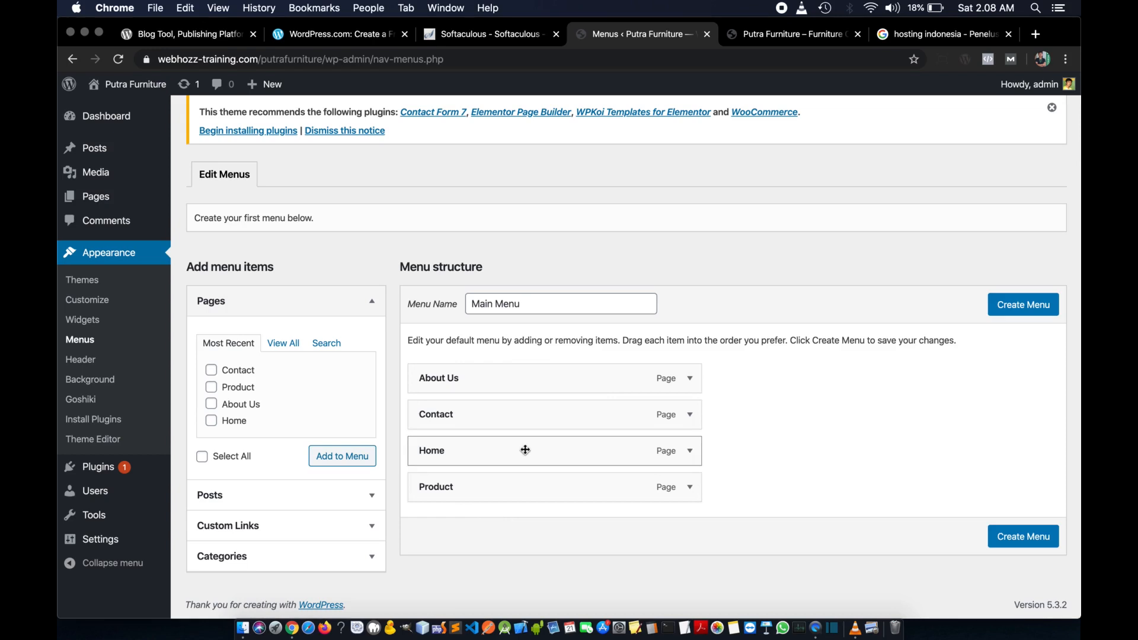
left_click_drag(513, 451, 510, 371)
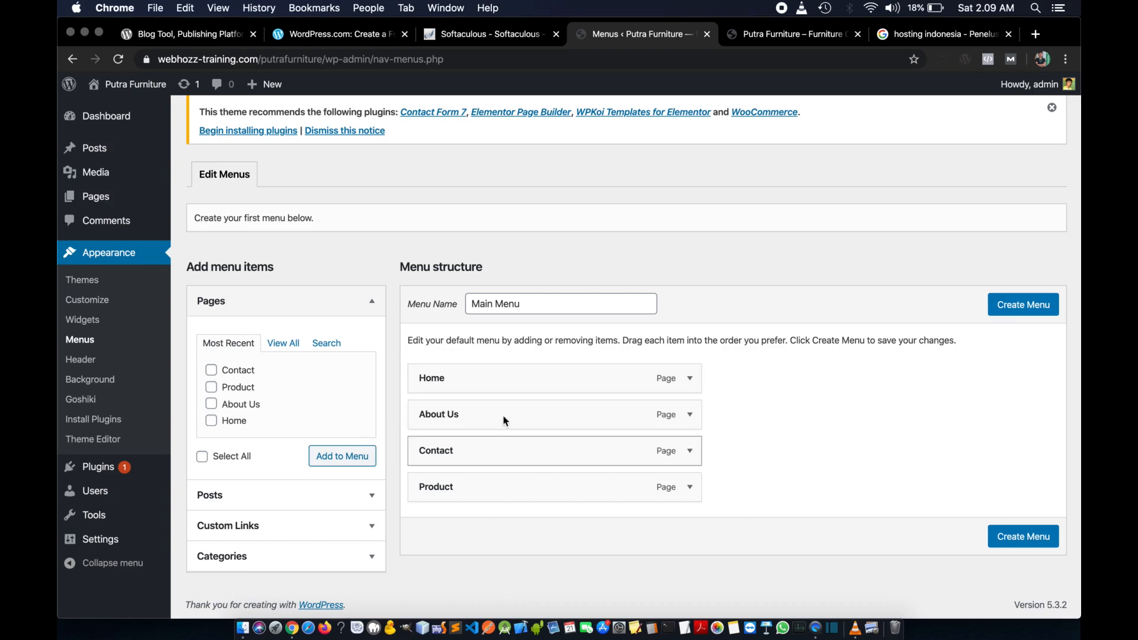
- Place the Product item directly below Home in Main Menu and save the menu with Primary Menu as its display location
left_click_drag(488, 478, 489, 409)
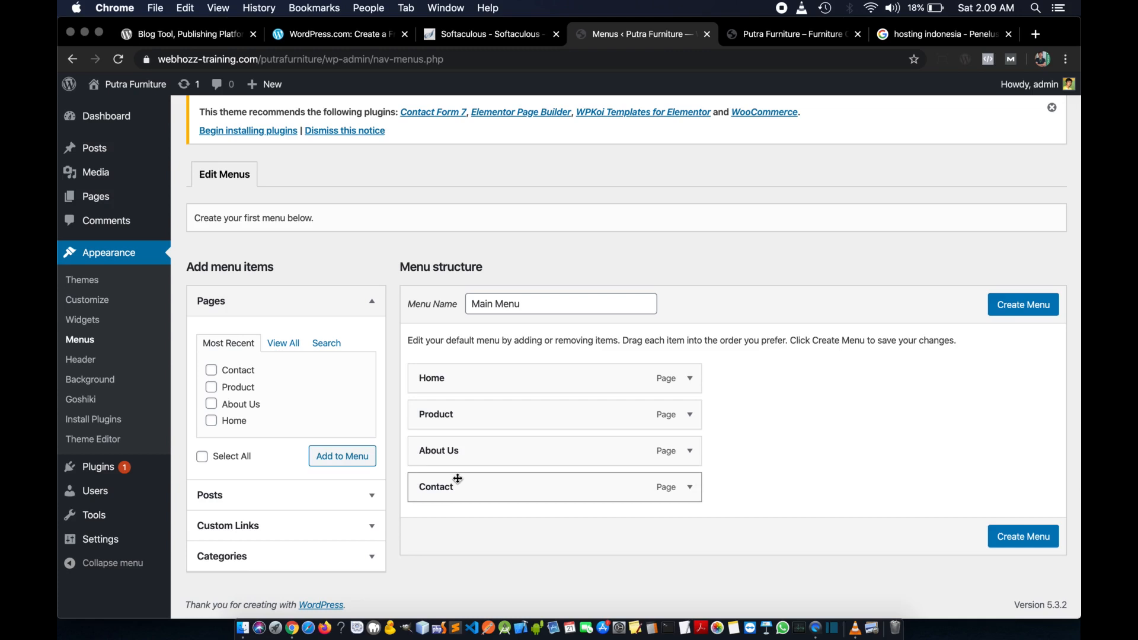
left_click(1005, 310)
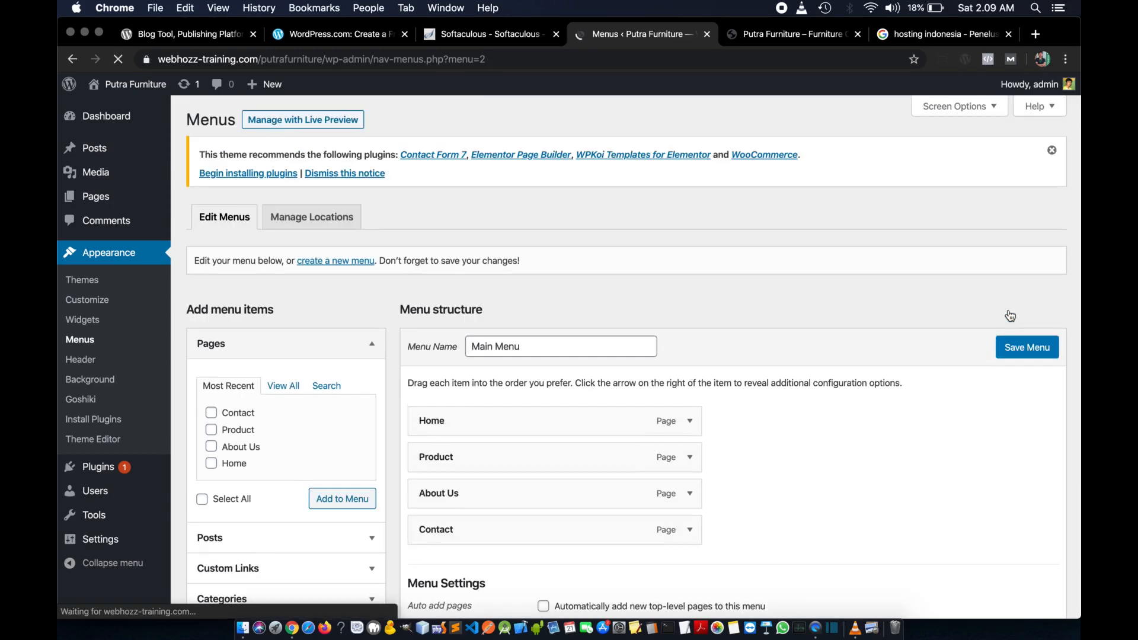
scroll(838, 339, "down", 2)
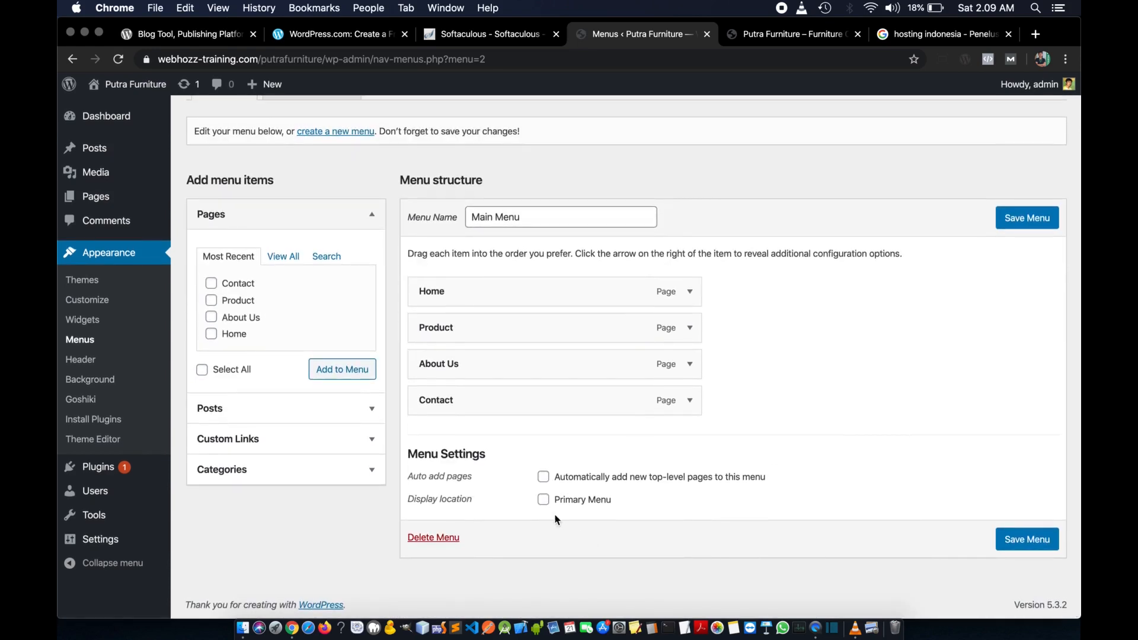
left_click(544, 500)
left_click(1044, 225)
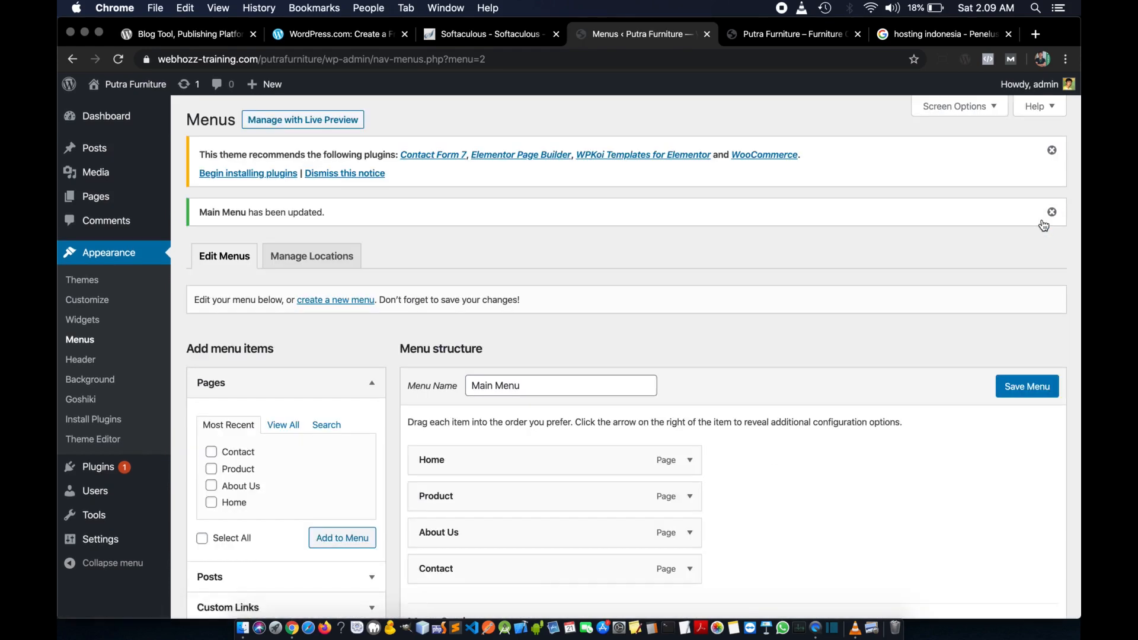
- Reload the public site and check the Home, Product, About Us and Contact links in its navigation
left_click(818, 40)
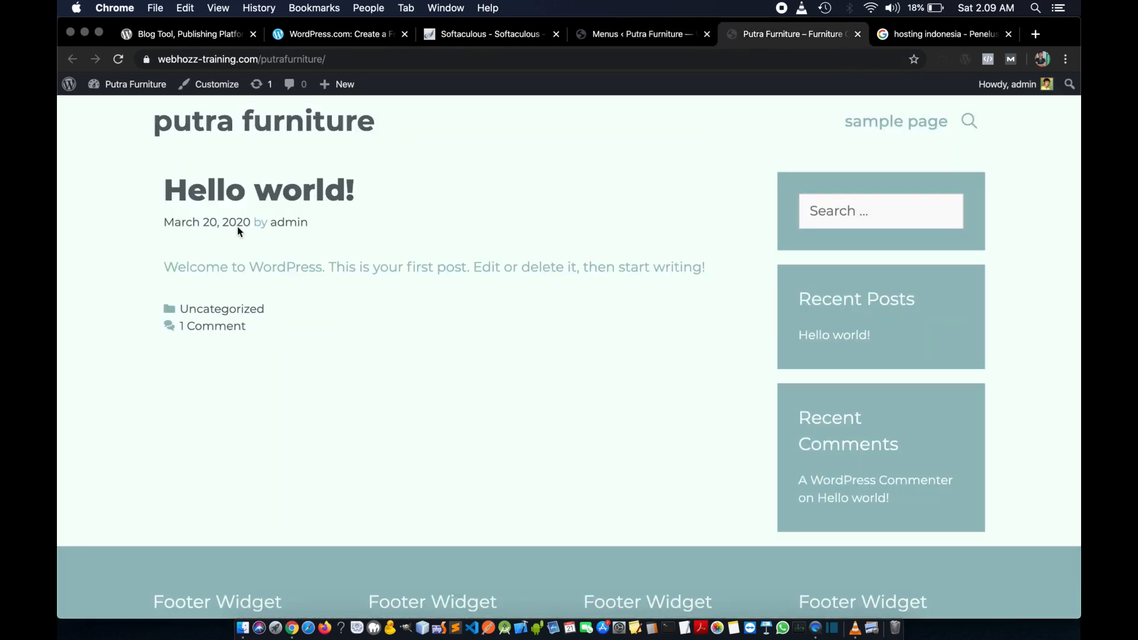
left_click(118, 59)
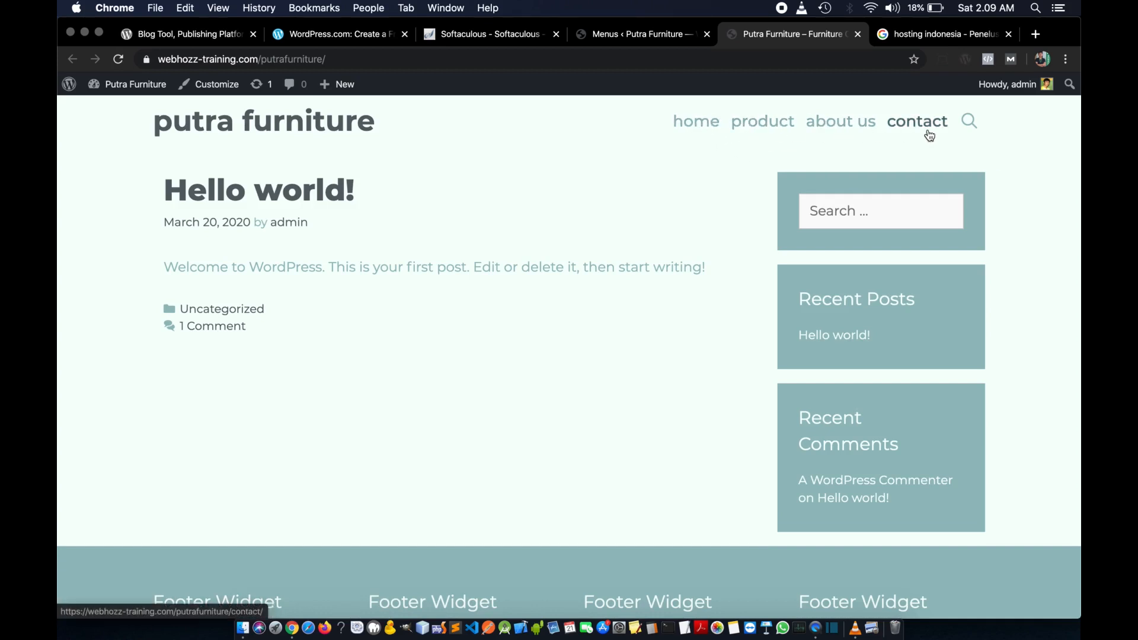
left_click(696, 124)
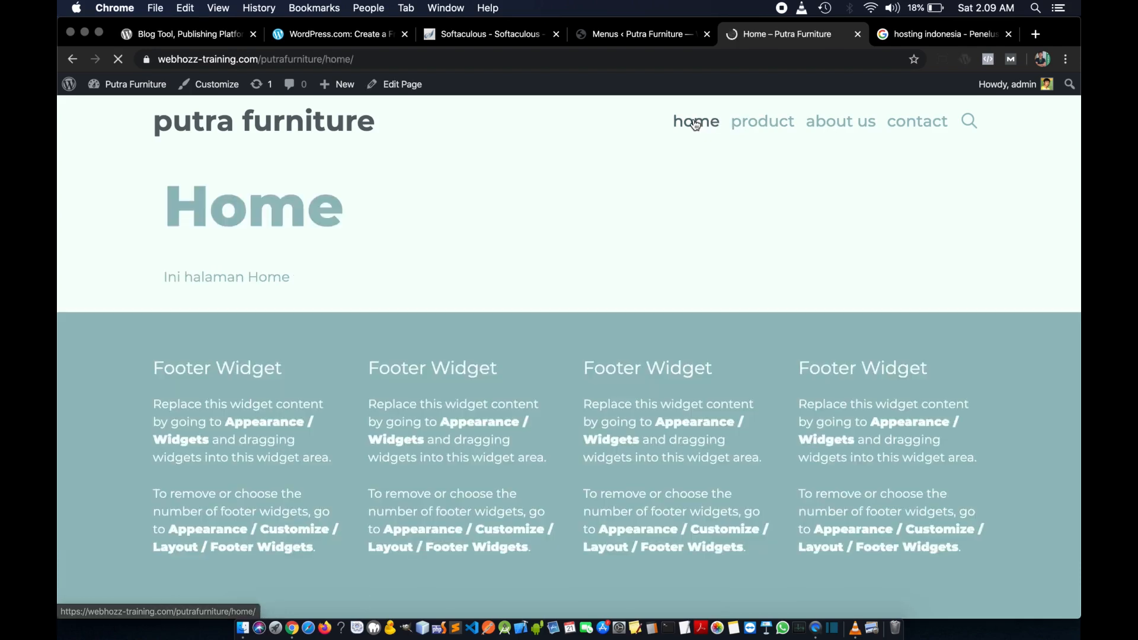
triple_click(210, 280)
left_click(759, 123)
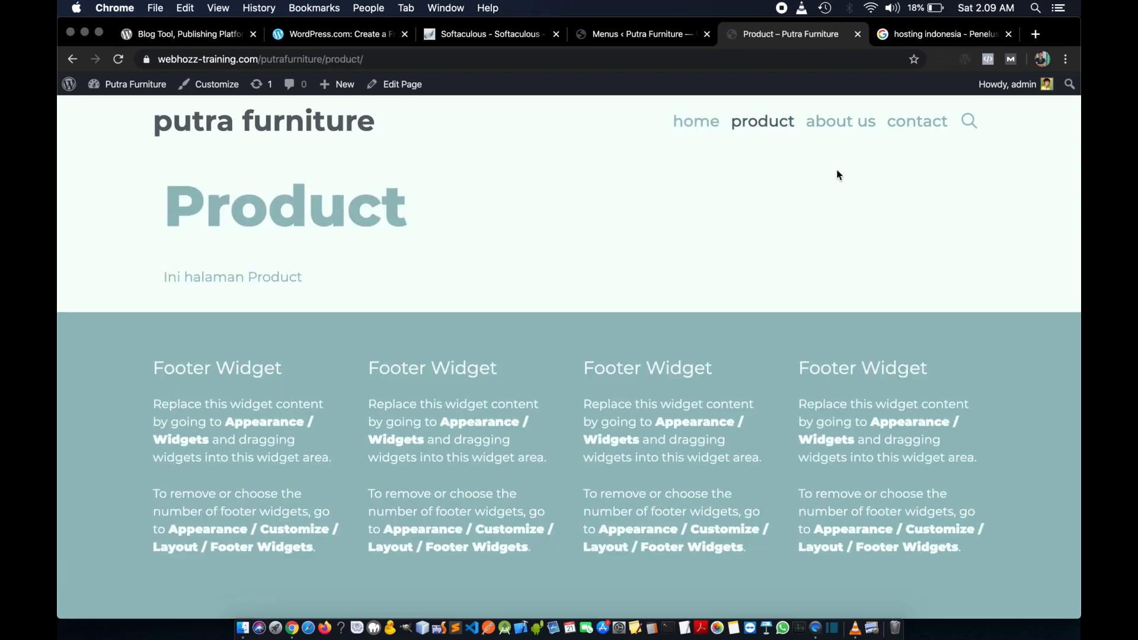
left_click(853, 123)
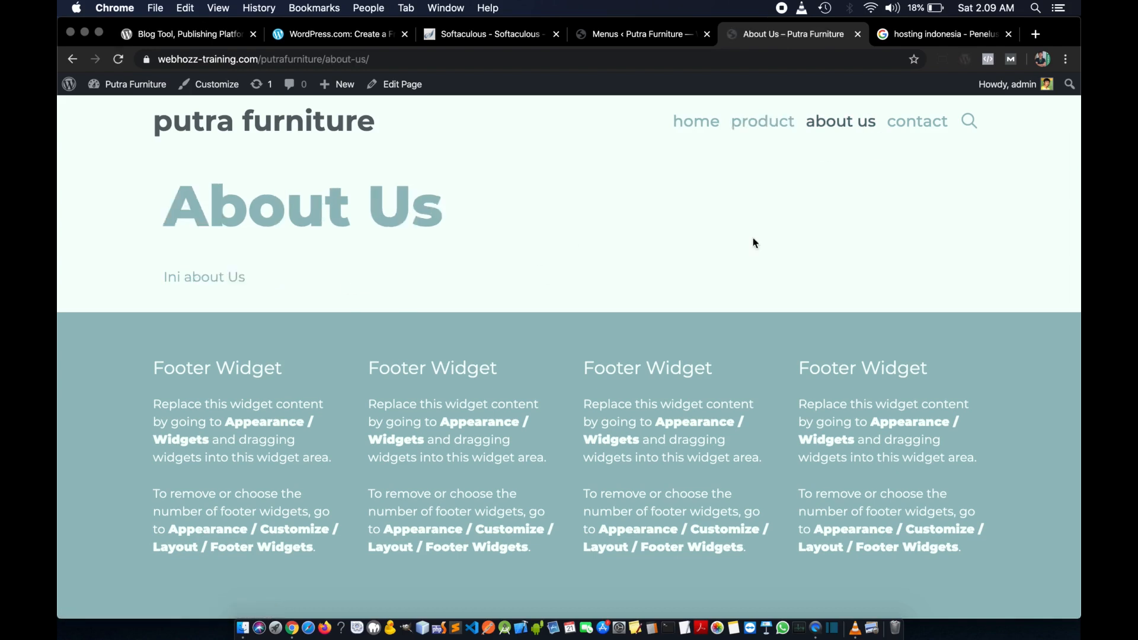
left_click(937, 122)
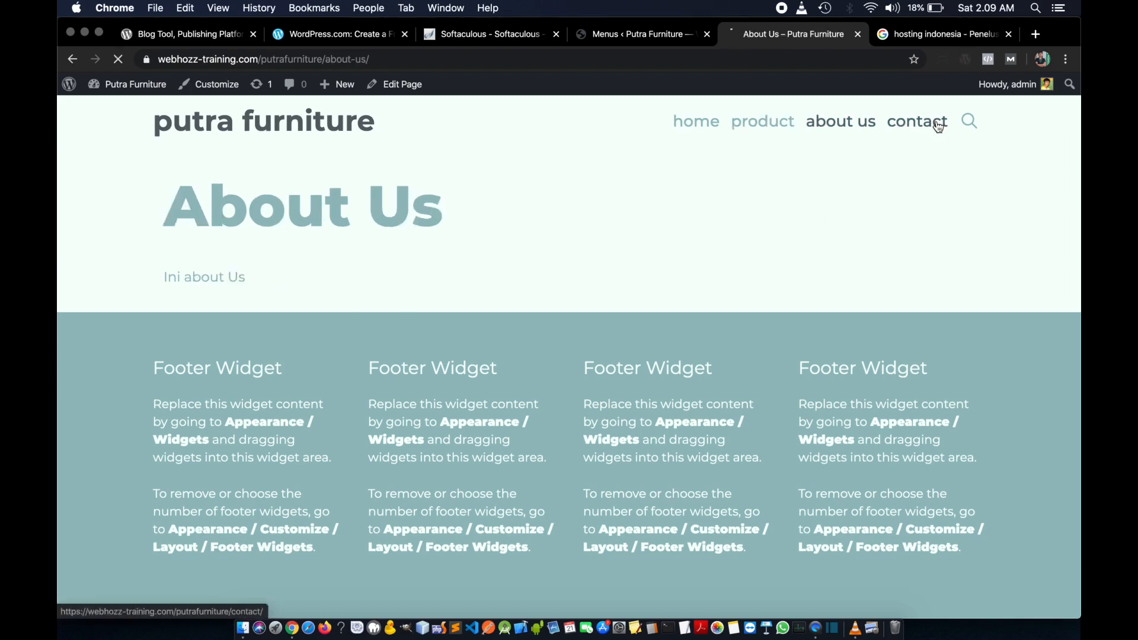
left_click(693, 121)
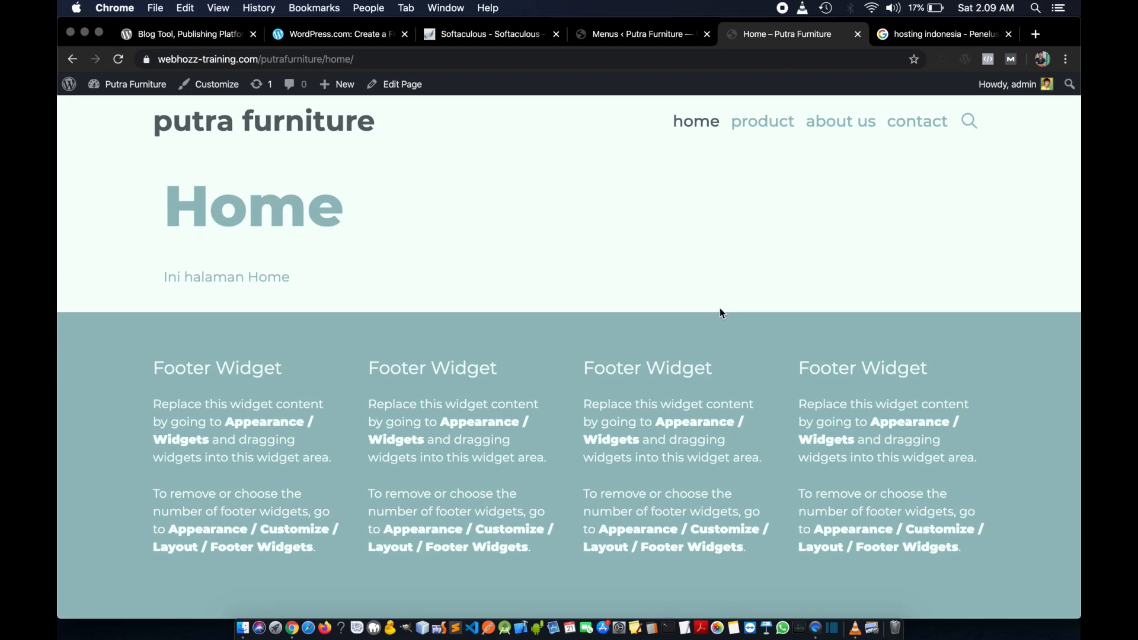
- Remove "home/" from the public site's address and load the site root to check its default front page
left_click(646, 34)
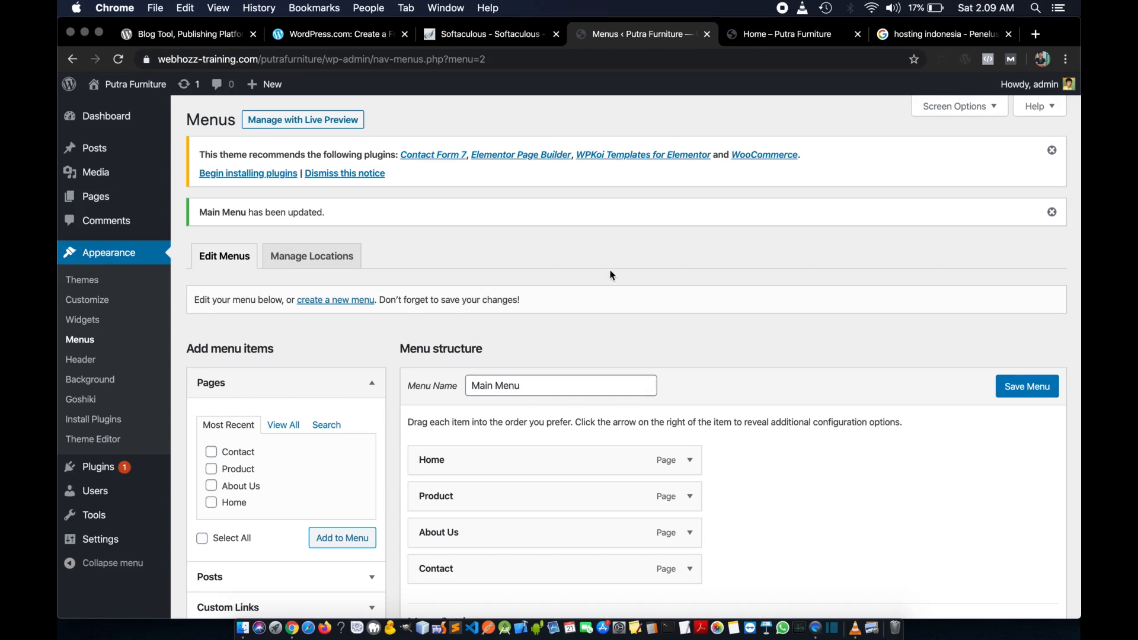
left_click(787, 36)
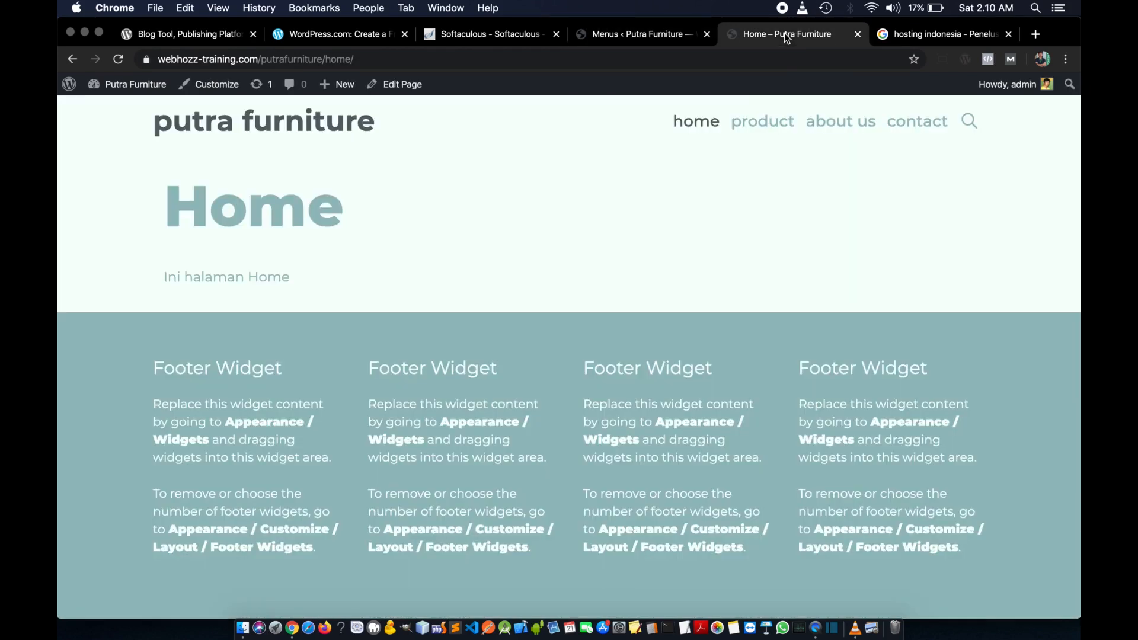
left_click_drag(325, 59, 400, 64)
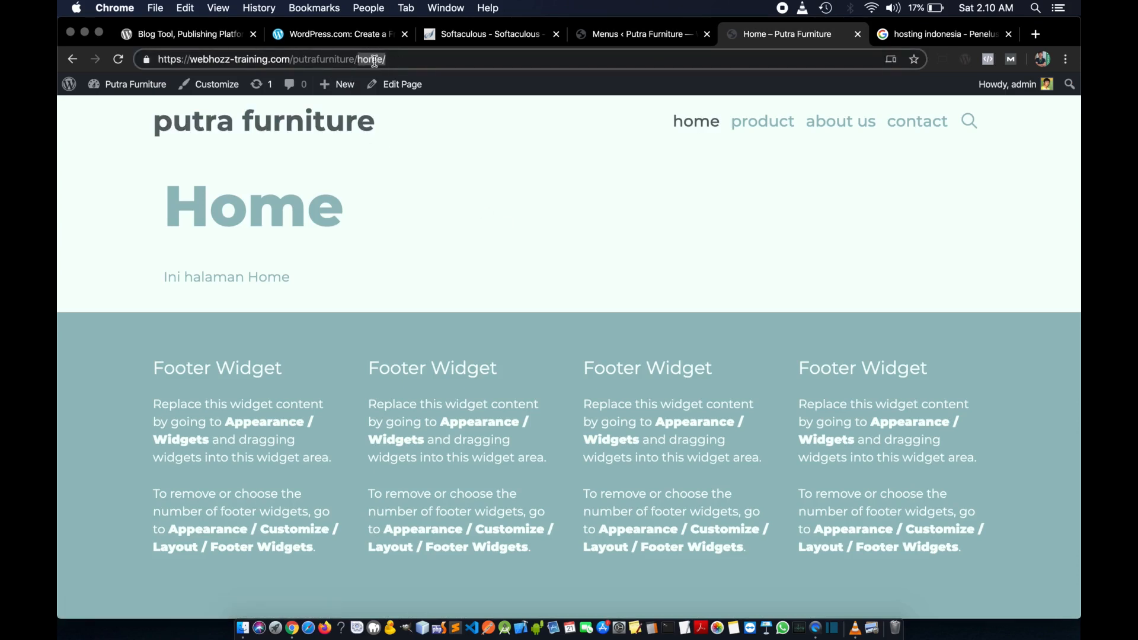
key("BackSpace")
key("Return")
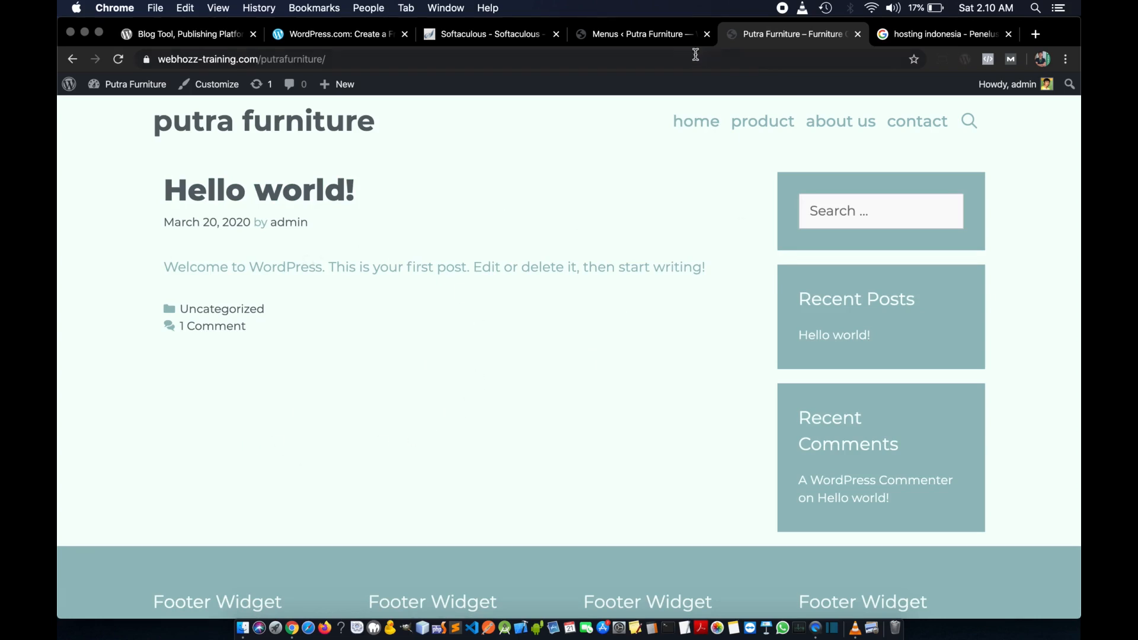
- In the admin site's Reading settings, make the homepage a static page, choose Home as the Homepage, and save the changes
left_click(644, 35)
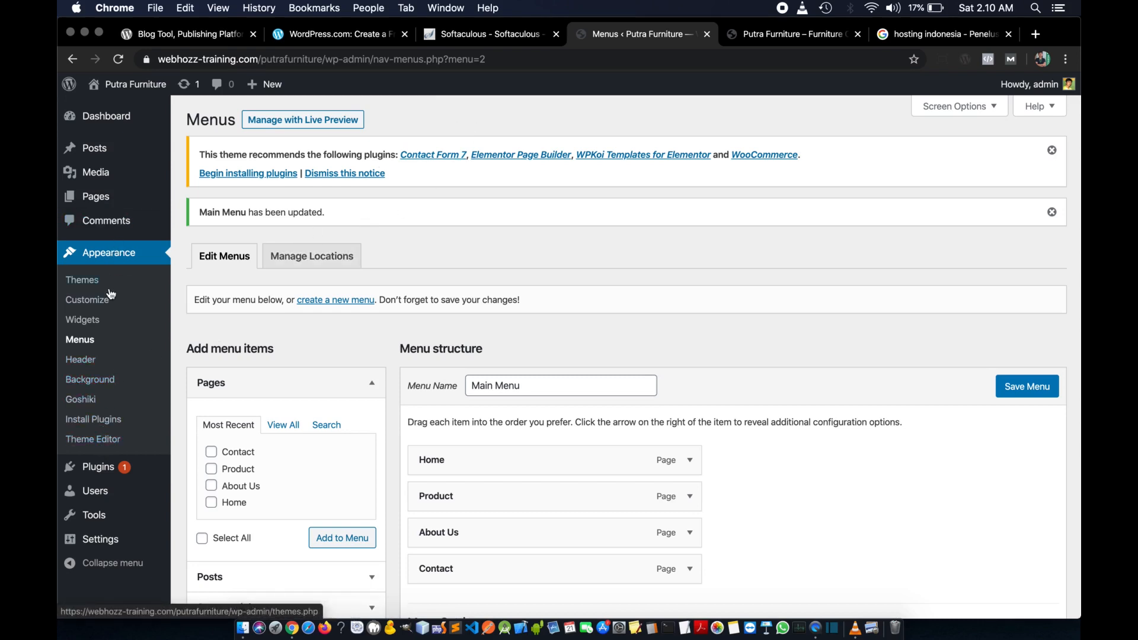
scroll(104, 299, "down", 2)
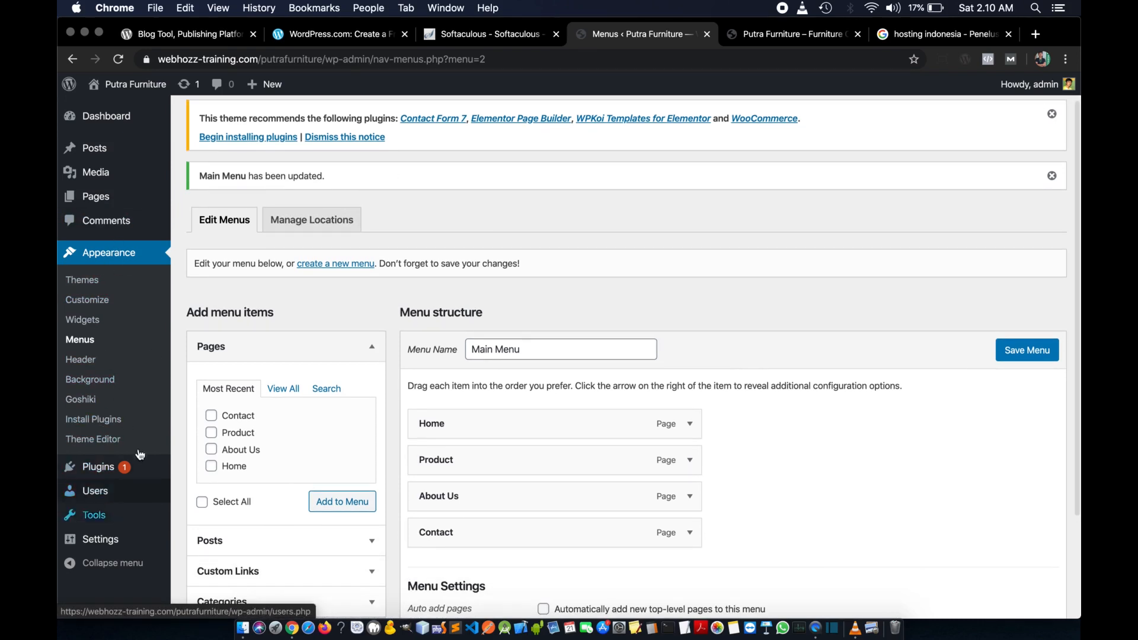
mouse_move(117, 543)
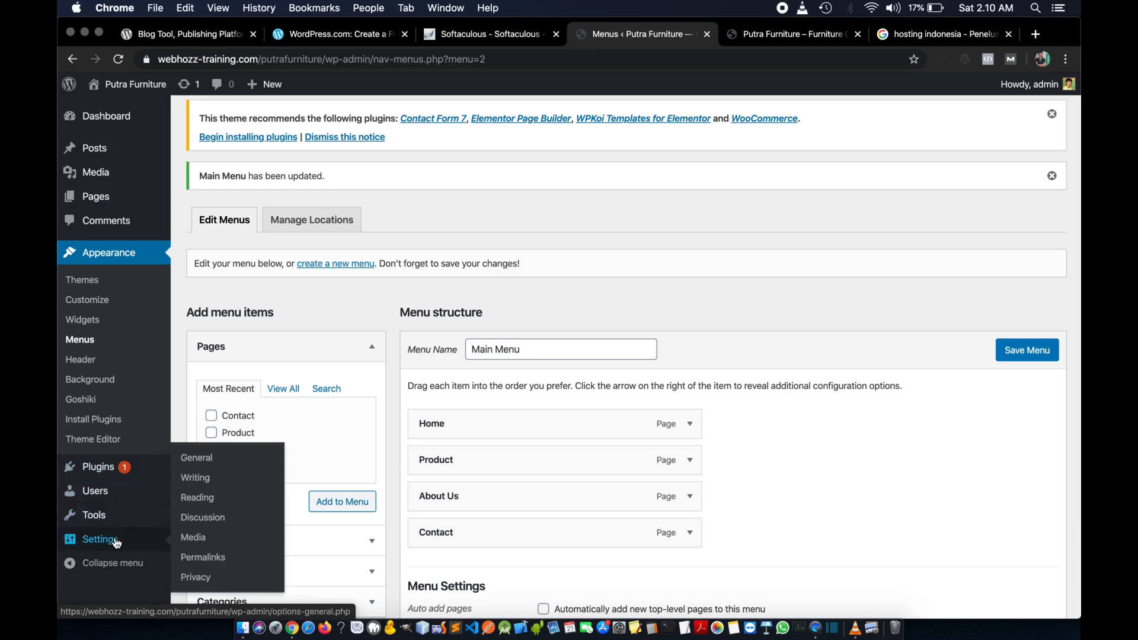
left_click(201, 499)
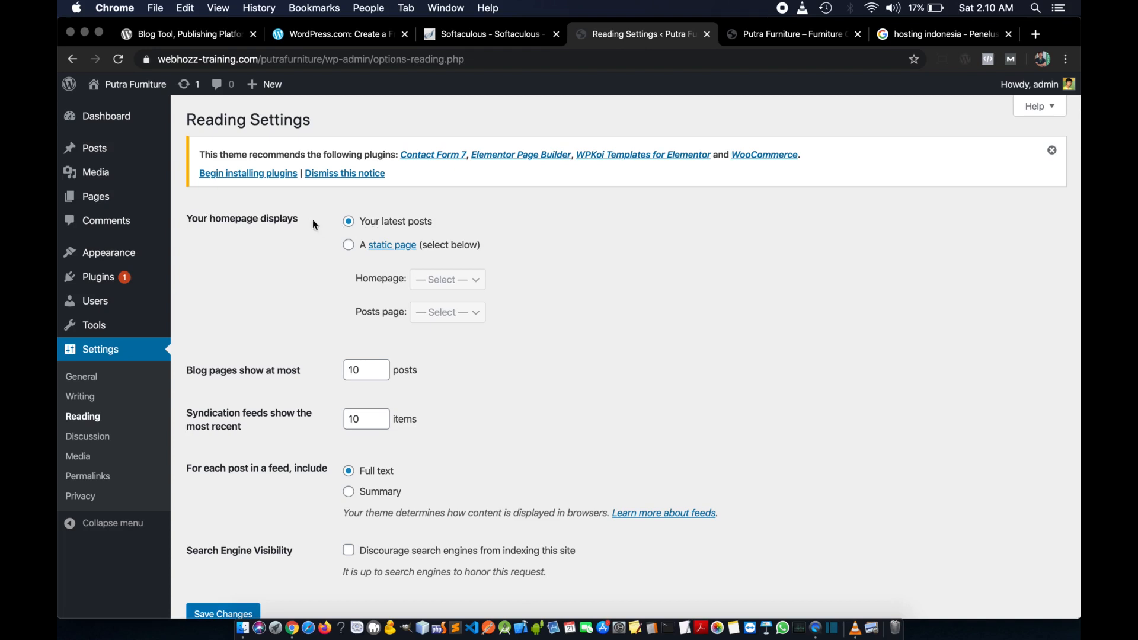
left_click(349, 246)
left_click(480, 289)
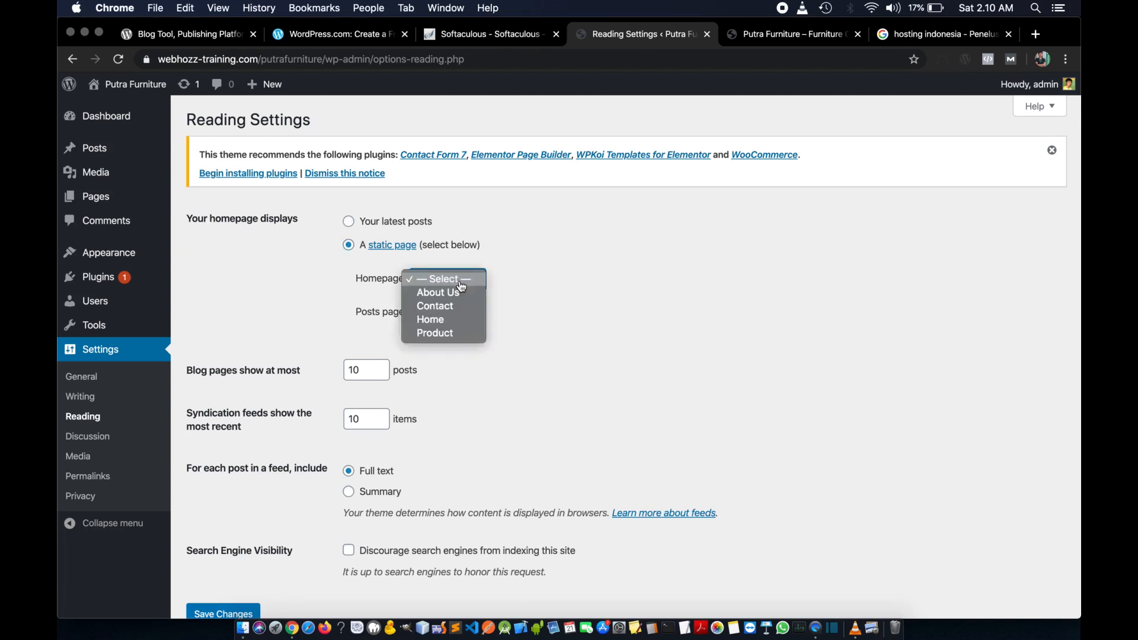
left_click(459, 320)
scroll(602, 282, "down", 1)
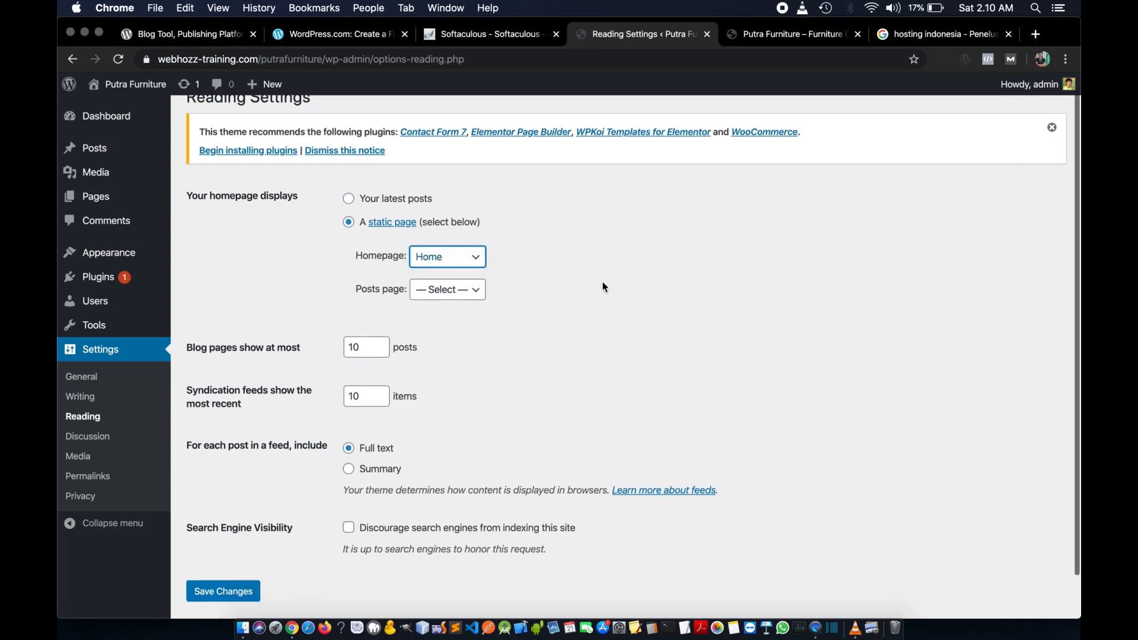
left_click(455, 287)
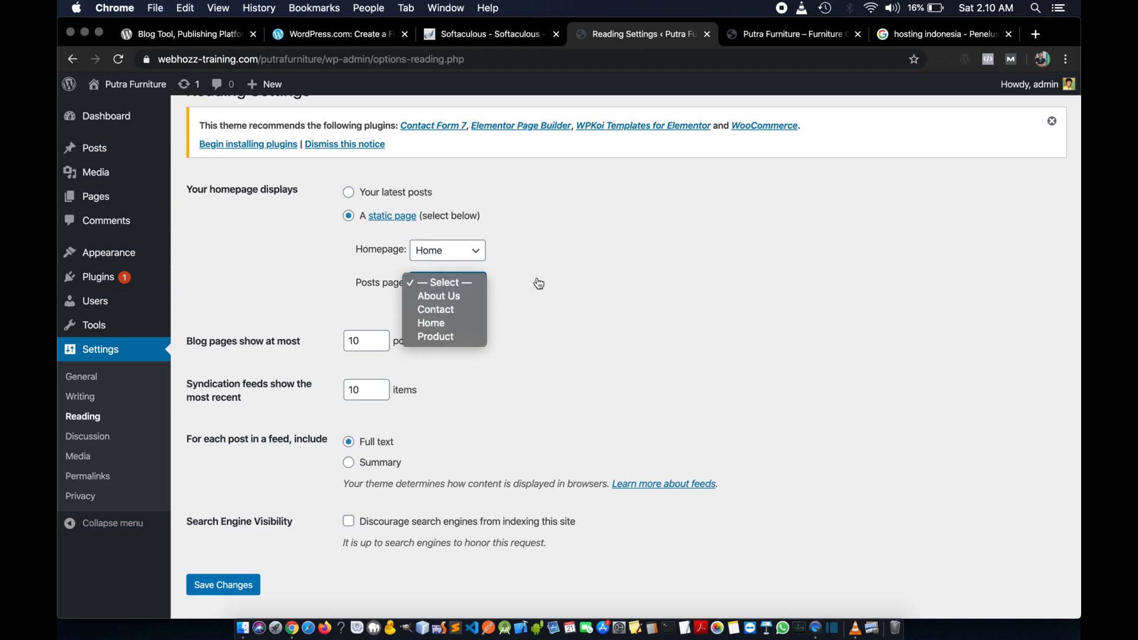
left_click(576, 279)
scroll(467, 344, "down", 1)
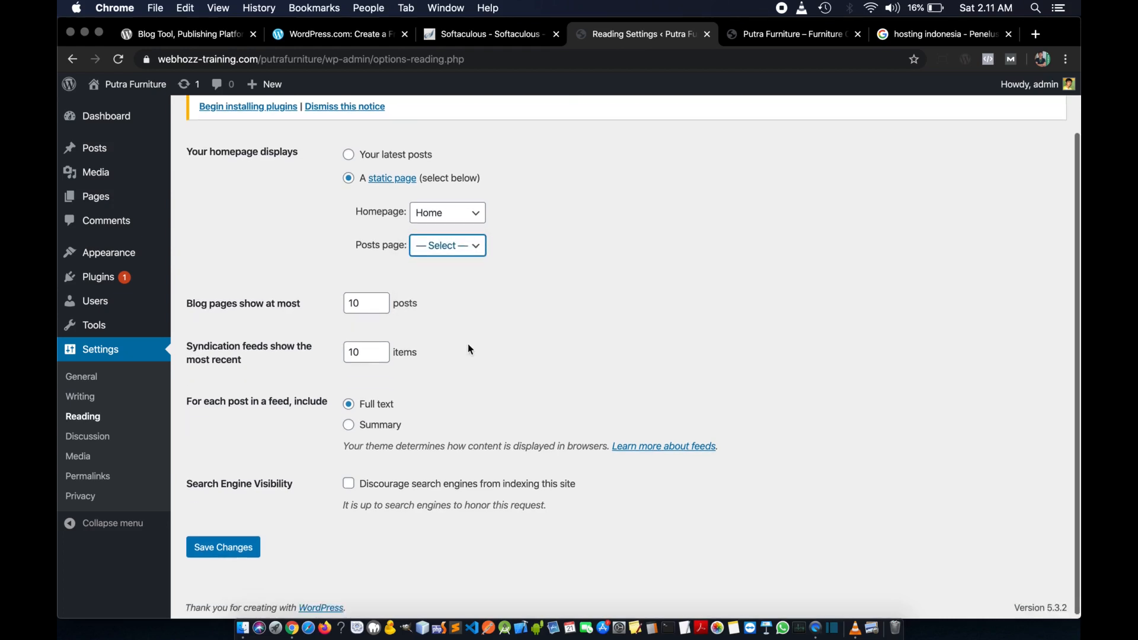
left_click(240, 560)
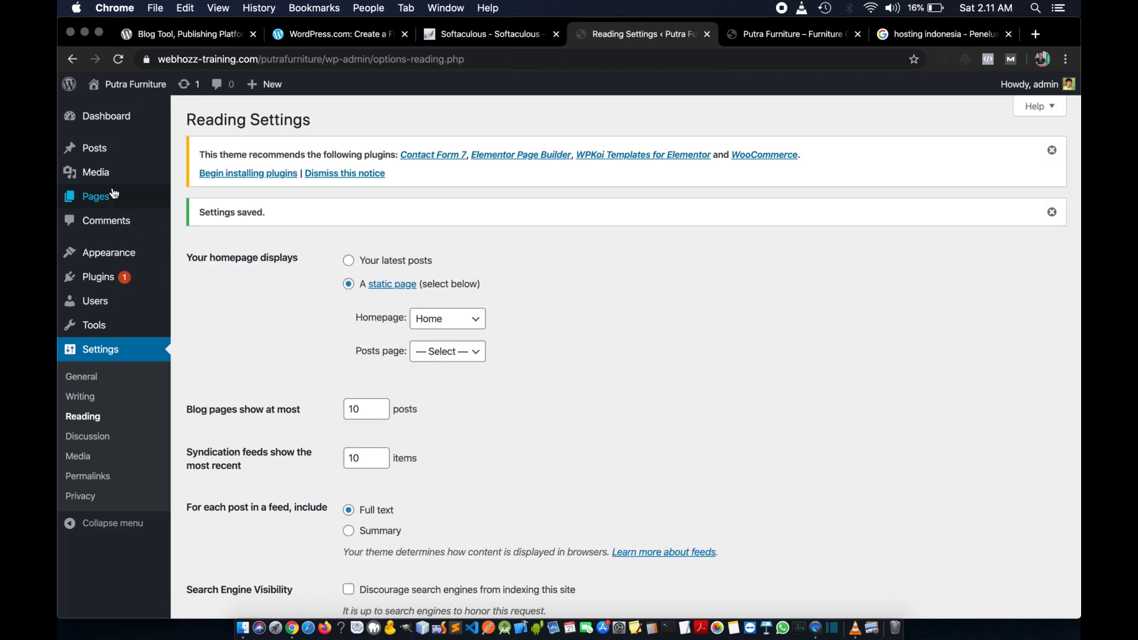
- Create a new page titled "Blog" without any body content and publish it
mouse_move(102, 200)
left_click(201, 218)
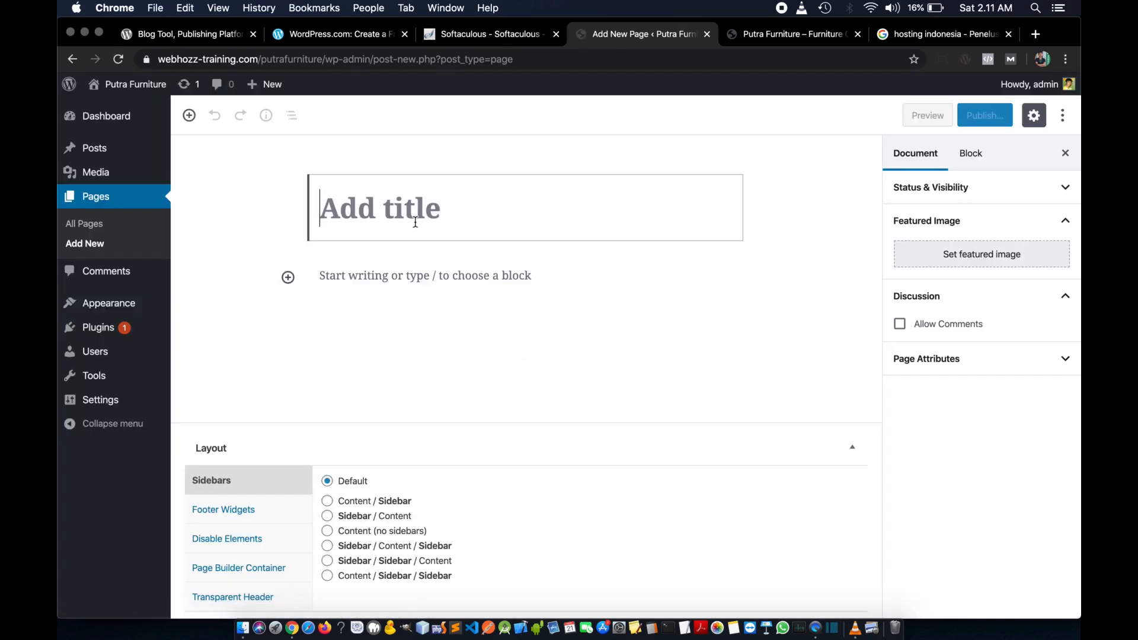
type("Blog")
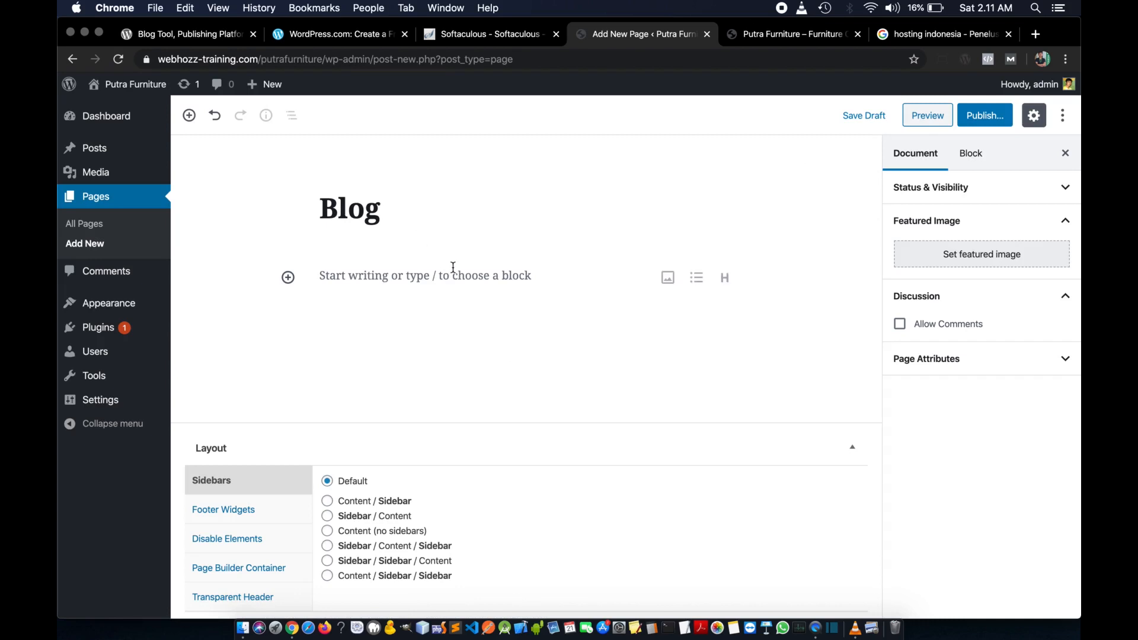
left_click(453, 267)
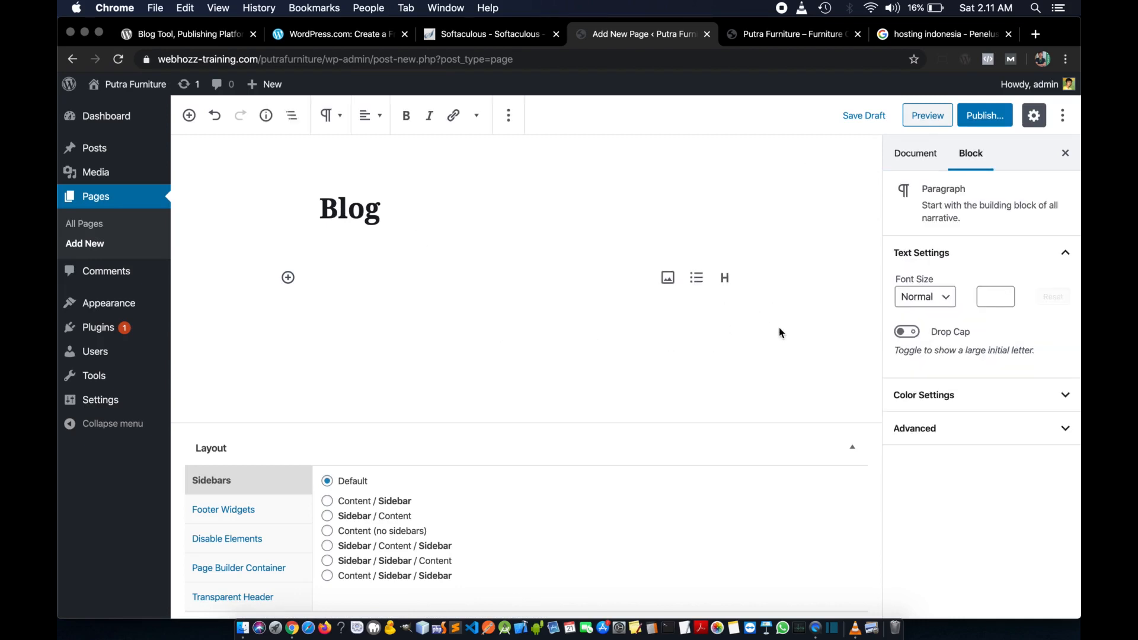
left_click(987, 118)
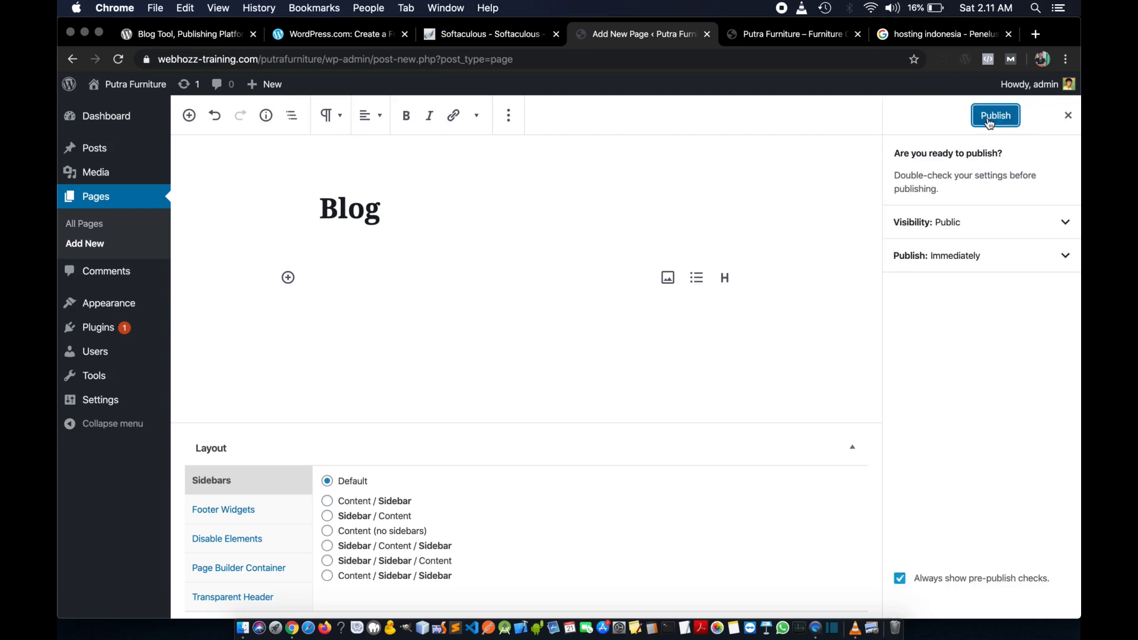
left_click(1002, 118)
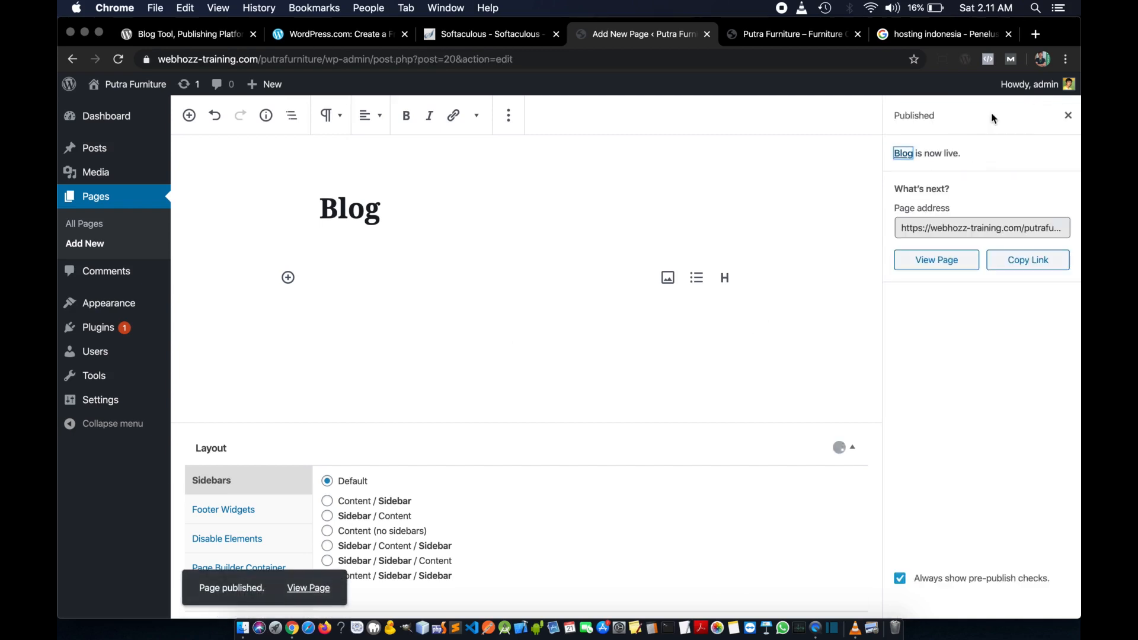
- Open the site's menu editor and examine the Pages and Posts sources available for adding menu items
mouse_move(119, 308)
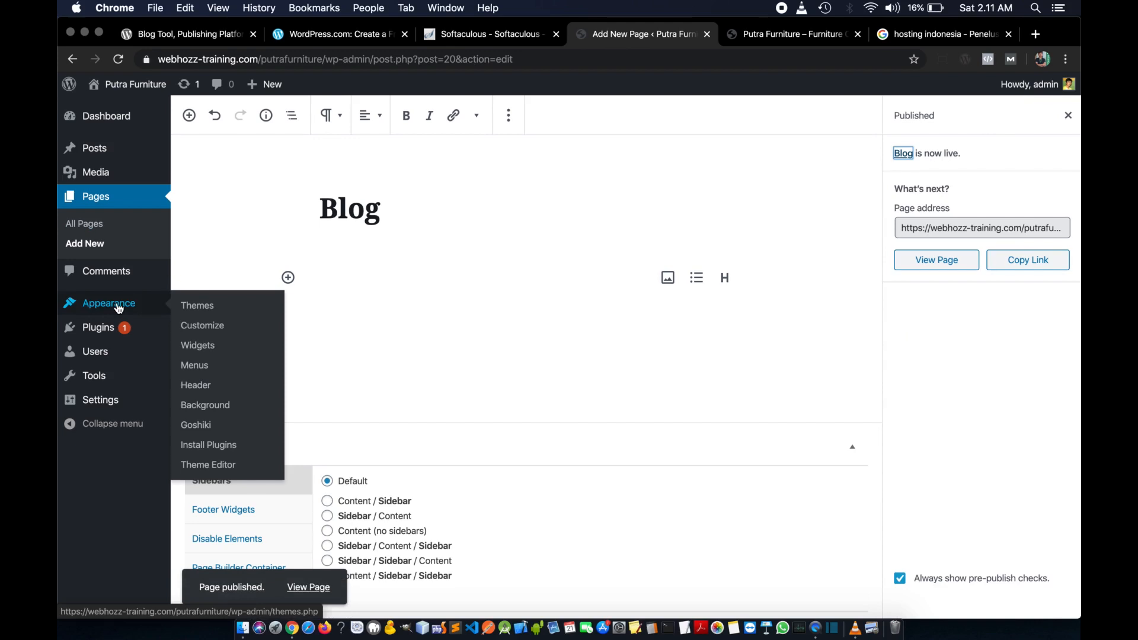
left_click(217, 366)
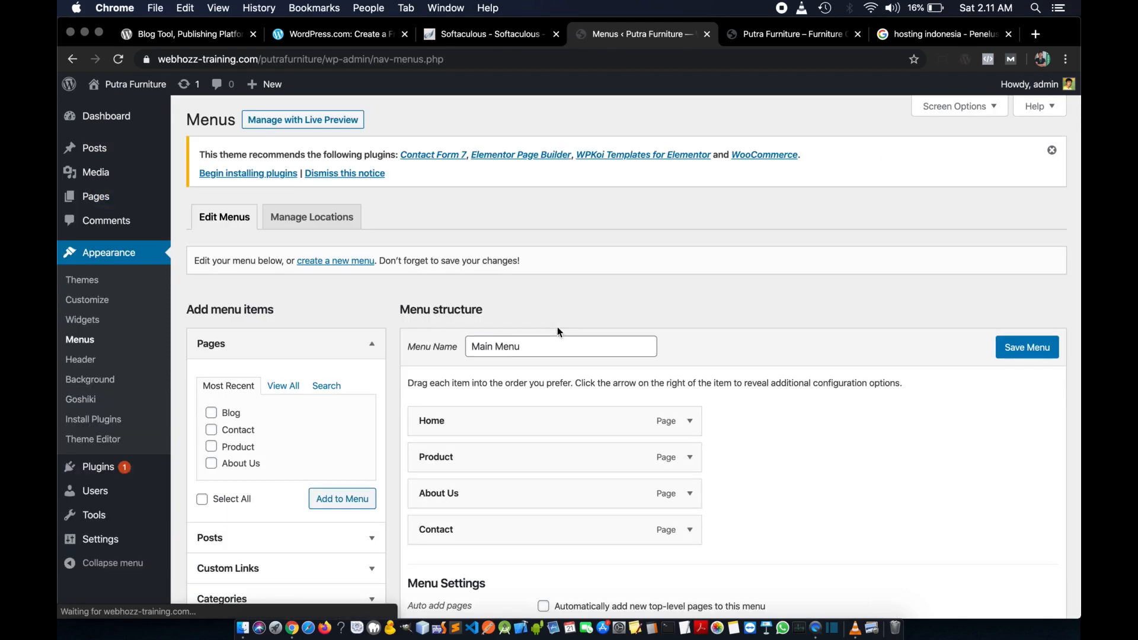
scroll(746, 312, "down", 3)
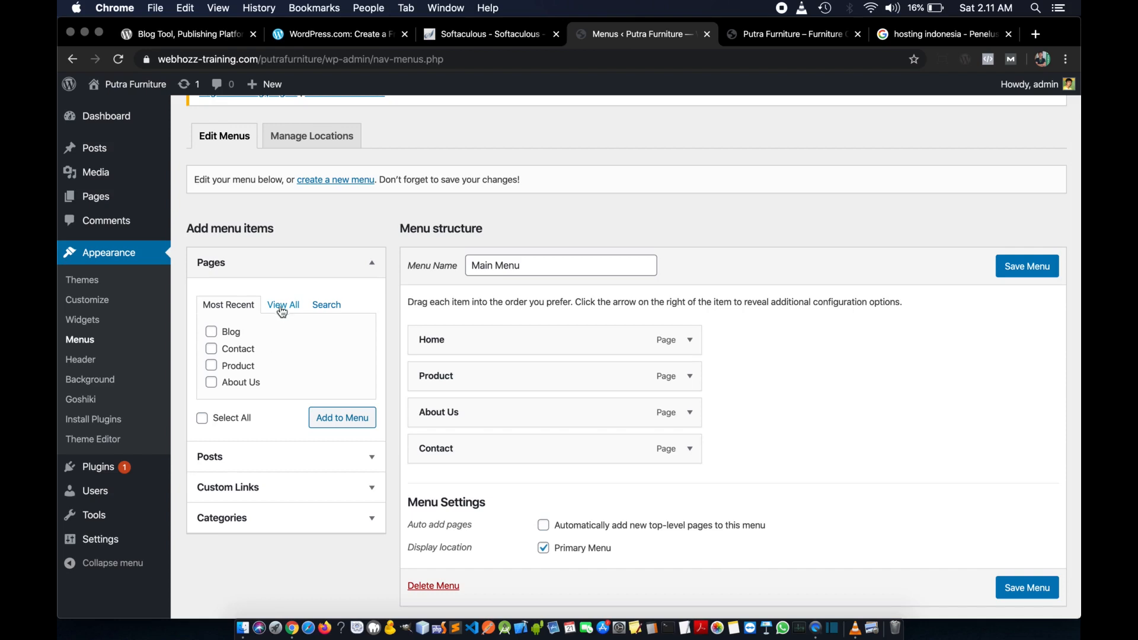
left_click(339, 263)
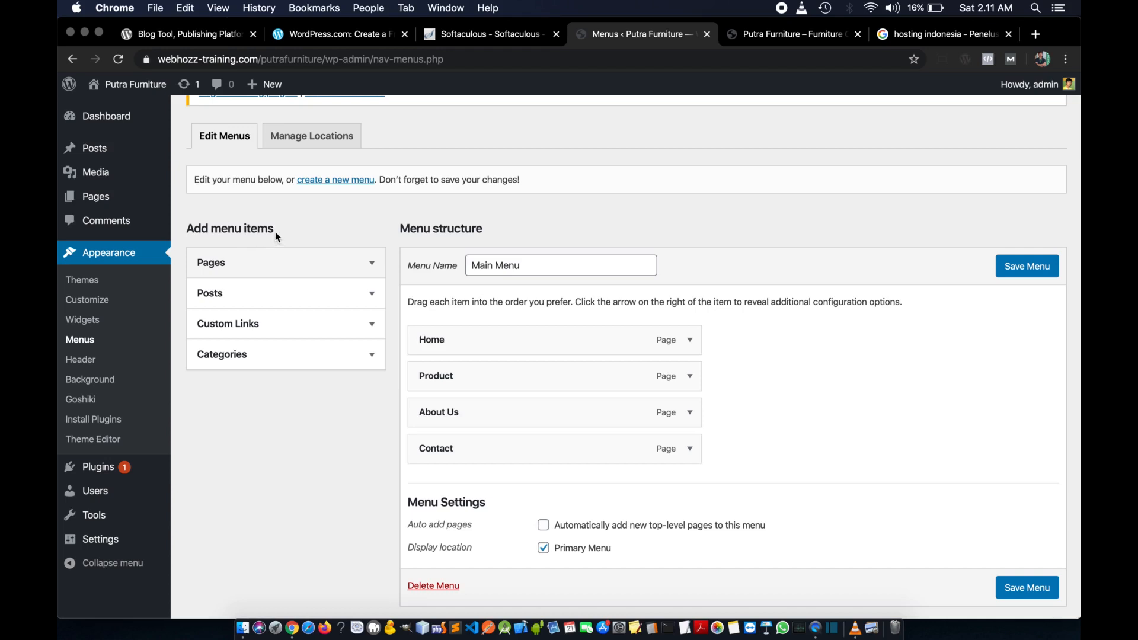
left_click(356, 265)
left_click(355, 266)
left_click(319, 296)
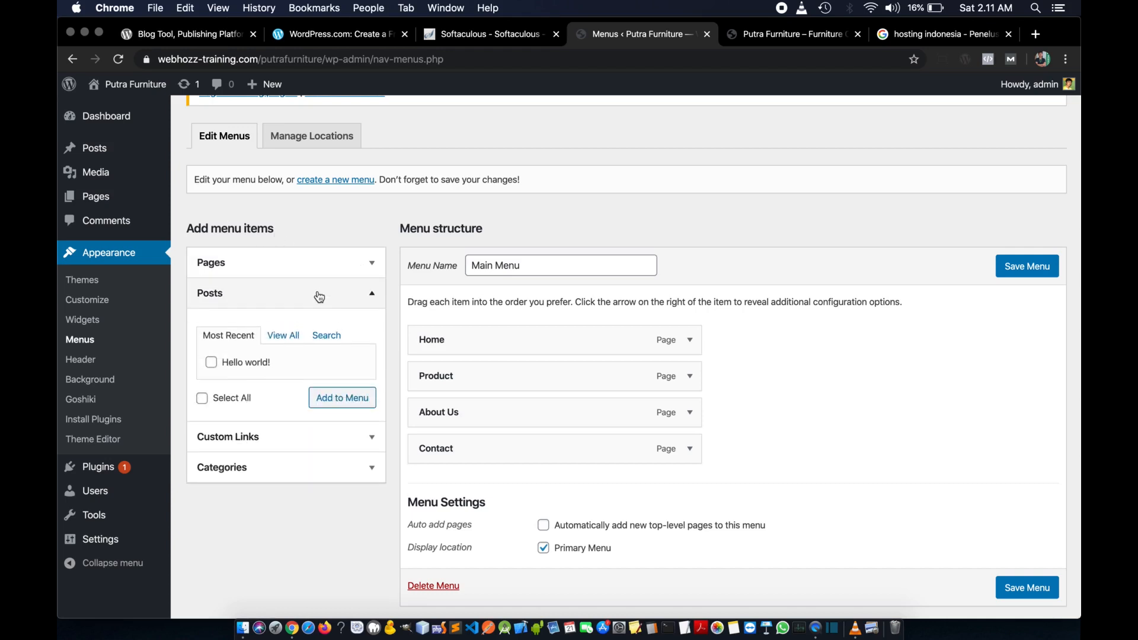
left_click(357, 299)
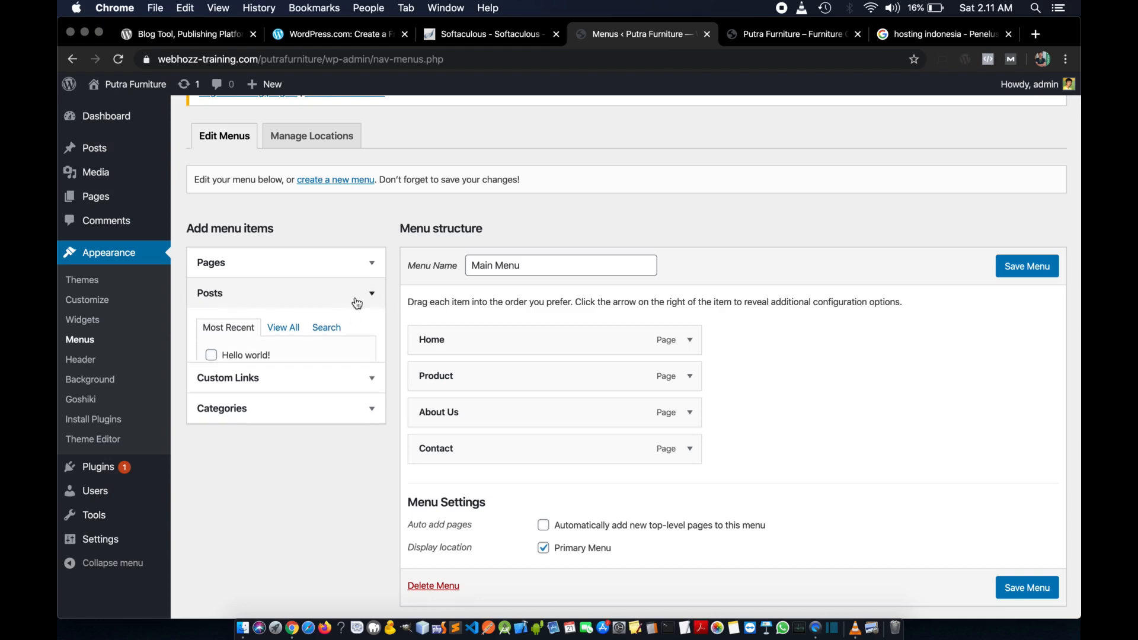
- Examine the Custom Links fields and all available Categories as sources for menu items
left_click(280, 330)
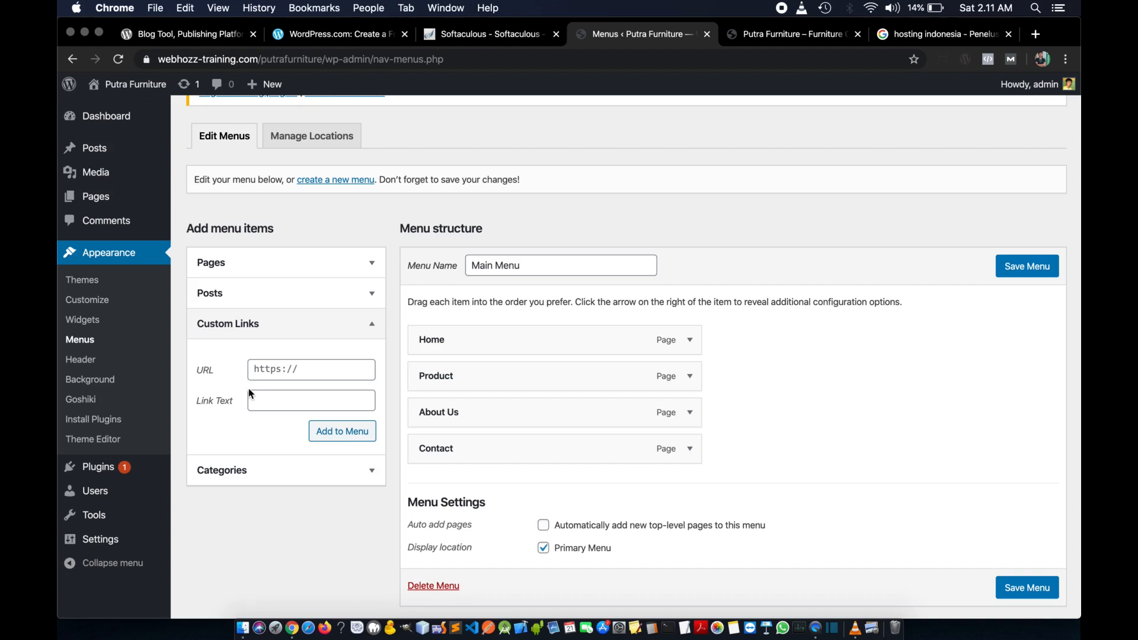
left_click(323, 371)
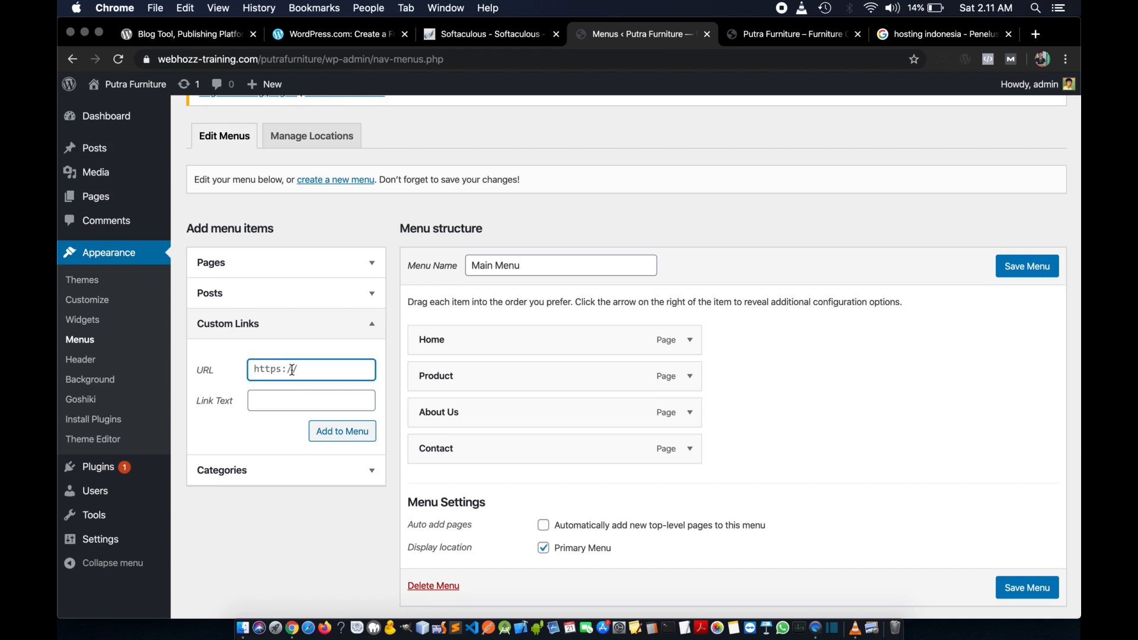
left_click(280, 400)
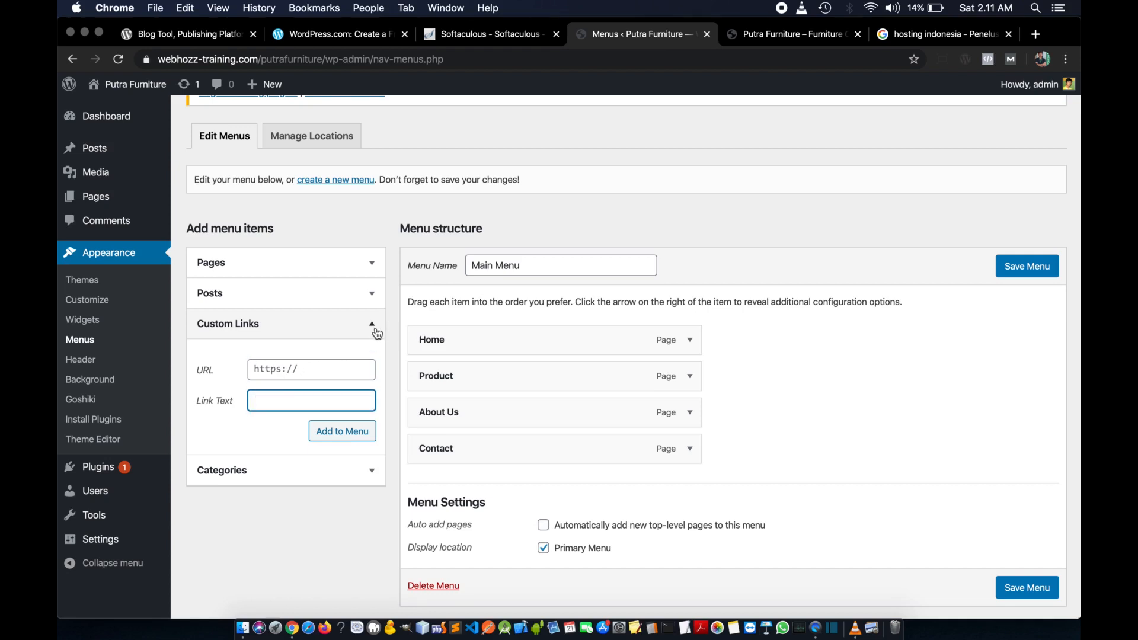
left_click(373, 330)
left_click(319, 363)
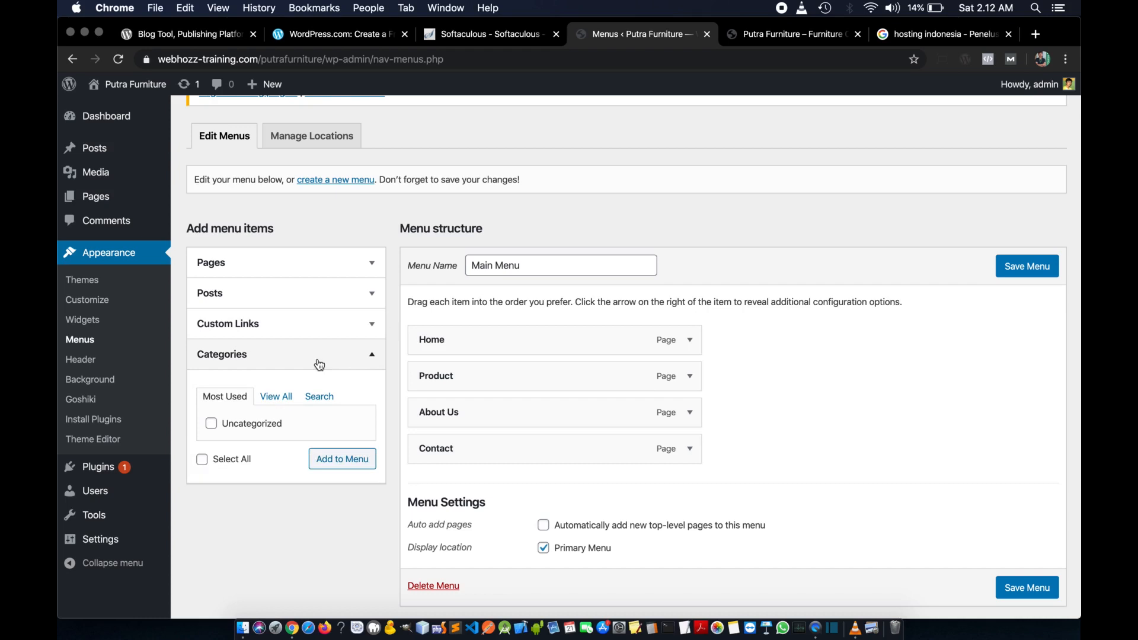
left_click(276, 398)
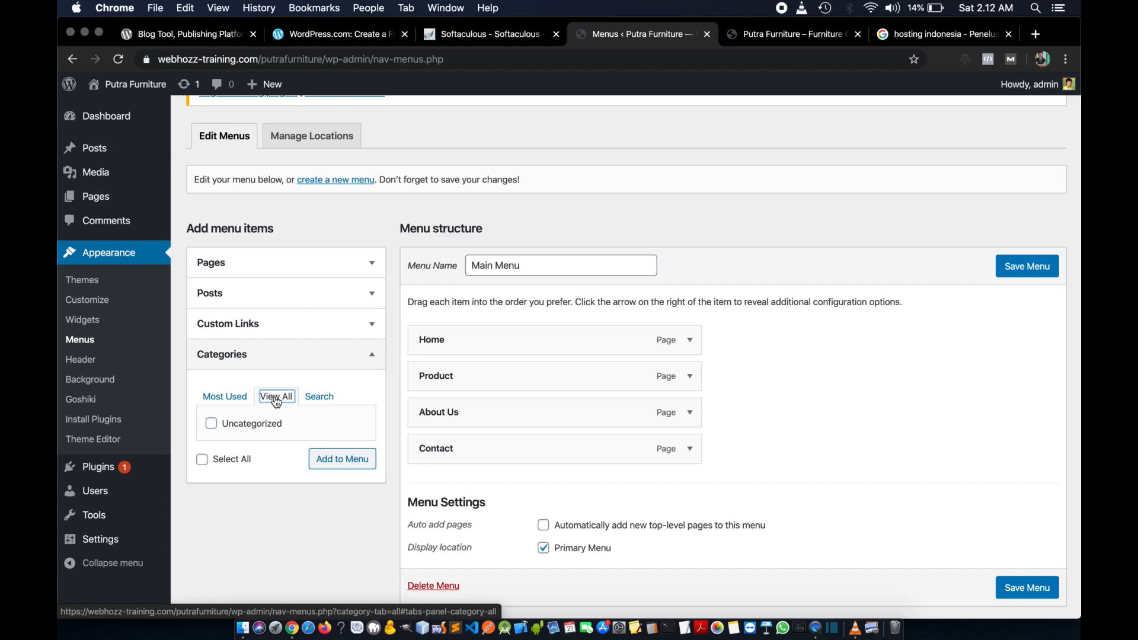
left_click(372, 354)
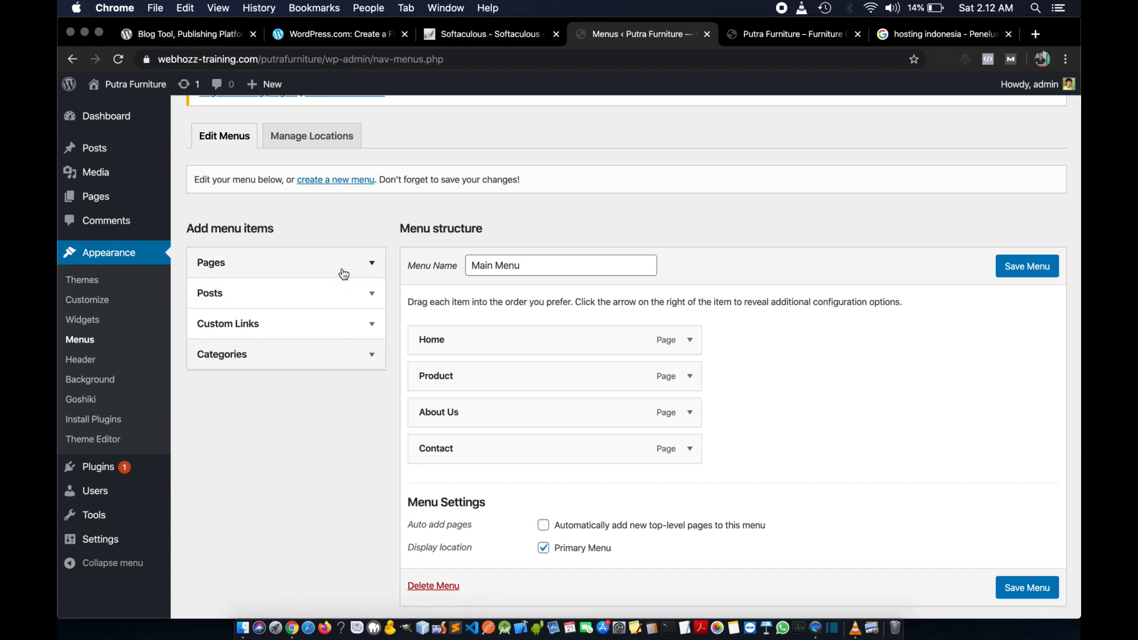
- Add the Blog page to the Main Menu, place it between Product and About Us, and save the menu
left_click(343, 274)
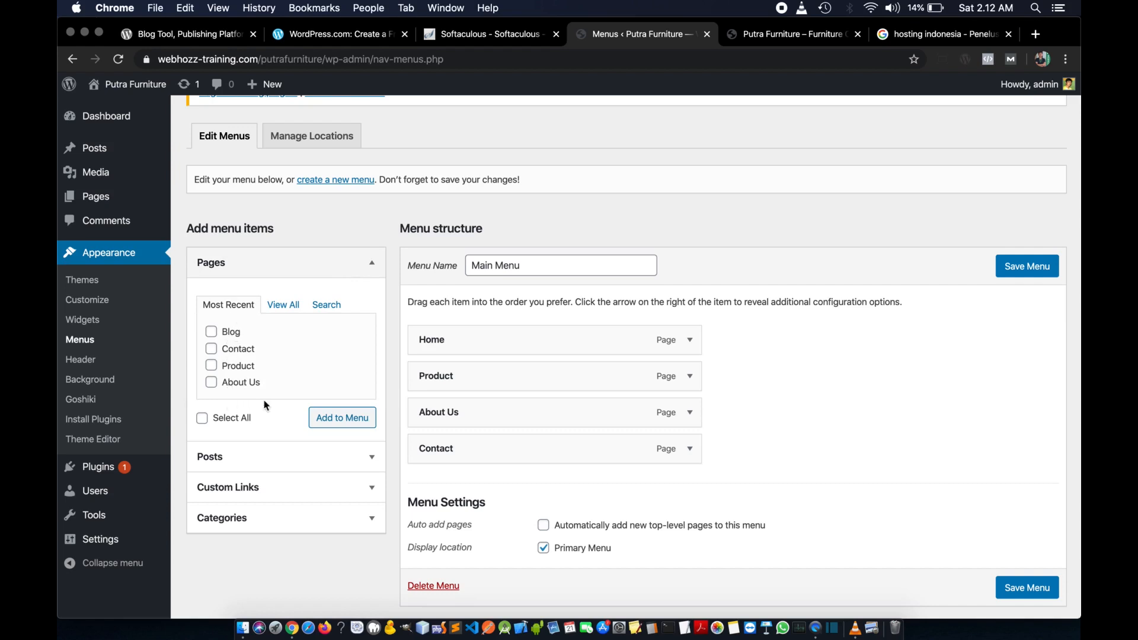
left_click(285, 305)
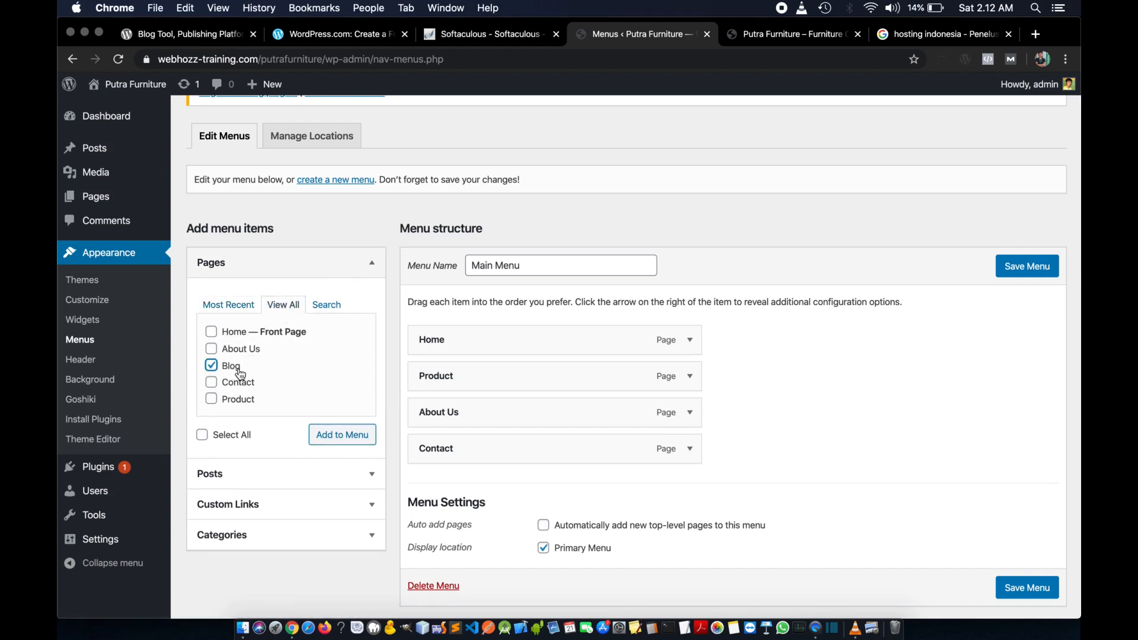
left_click(346, 437)
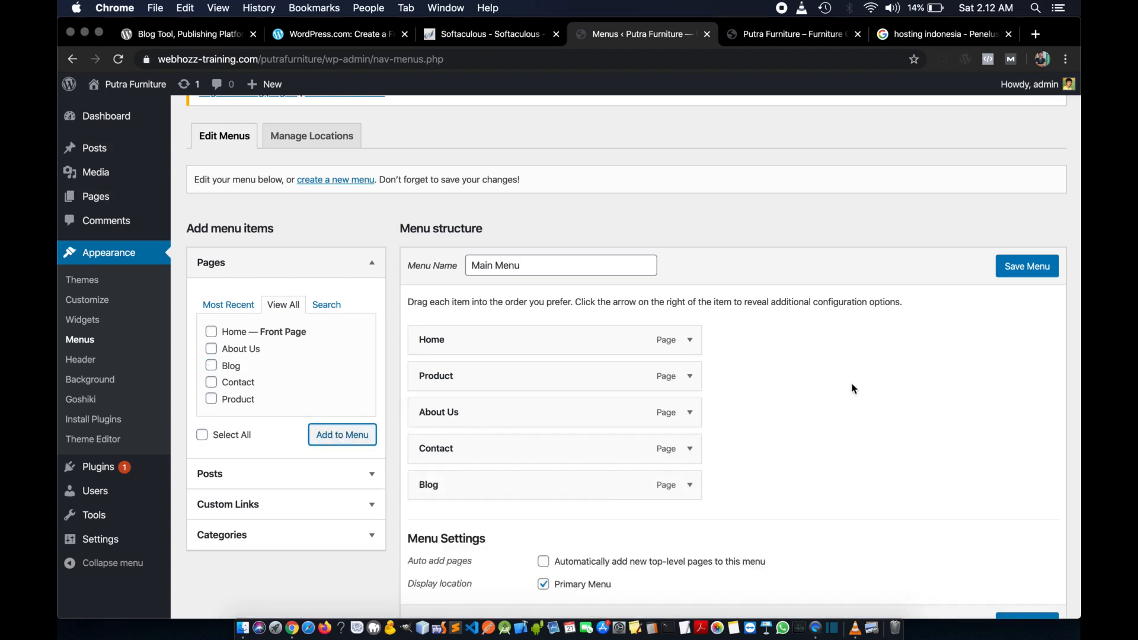
left_click_drag(588, 485, 599, 409)
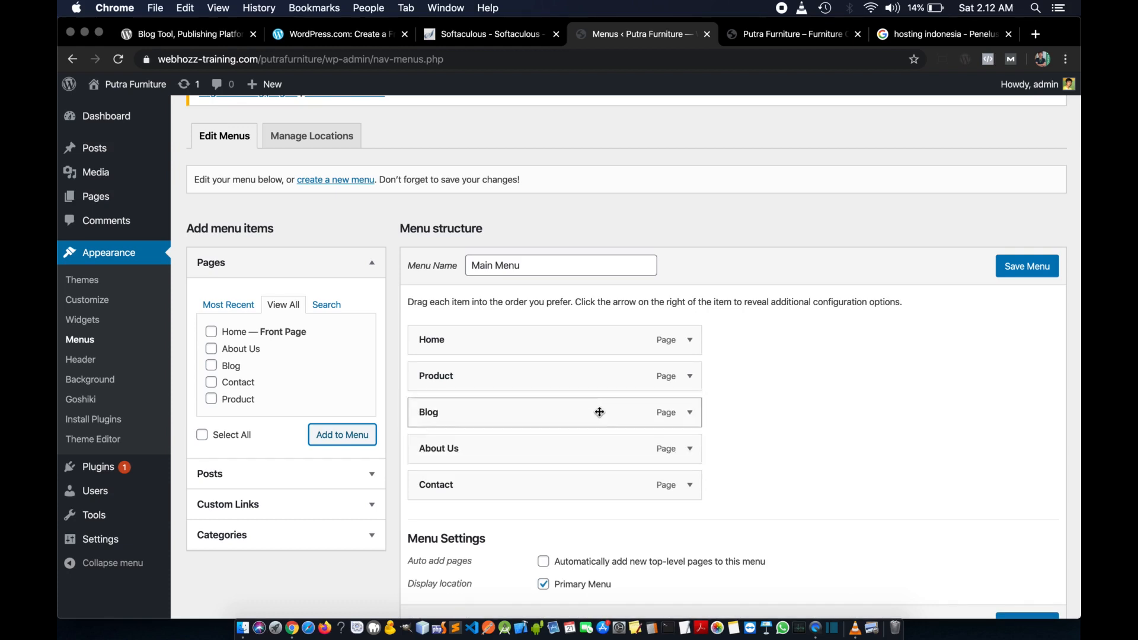
scroll(766, 422, "down", 1)
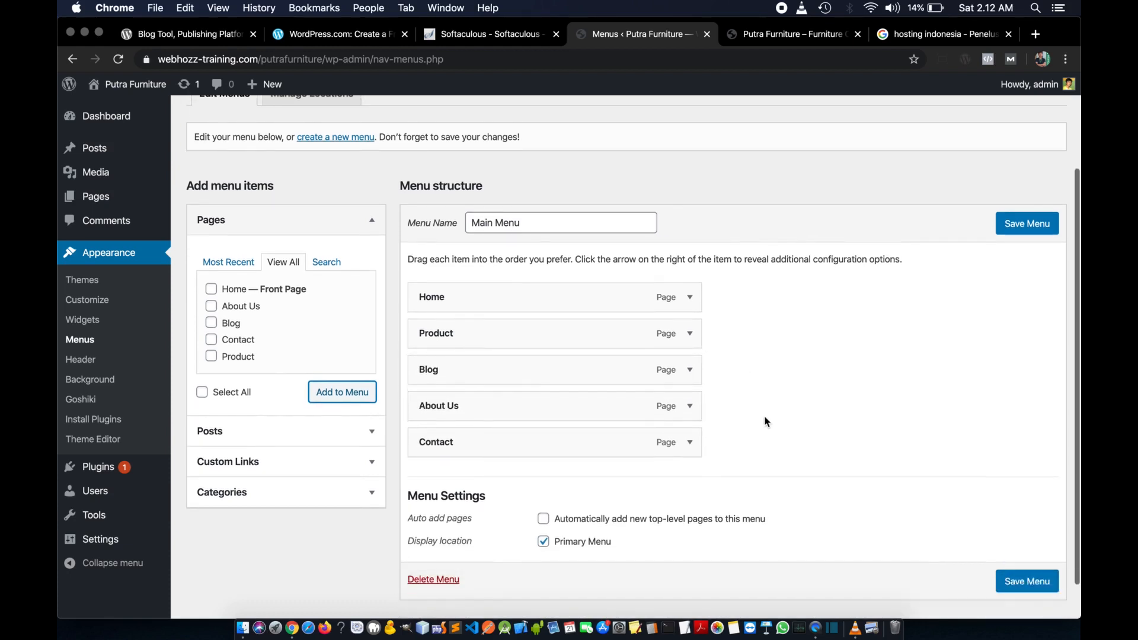
left_click(1035, 230)
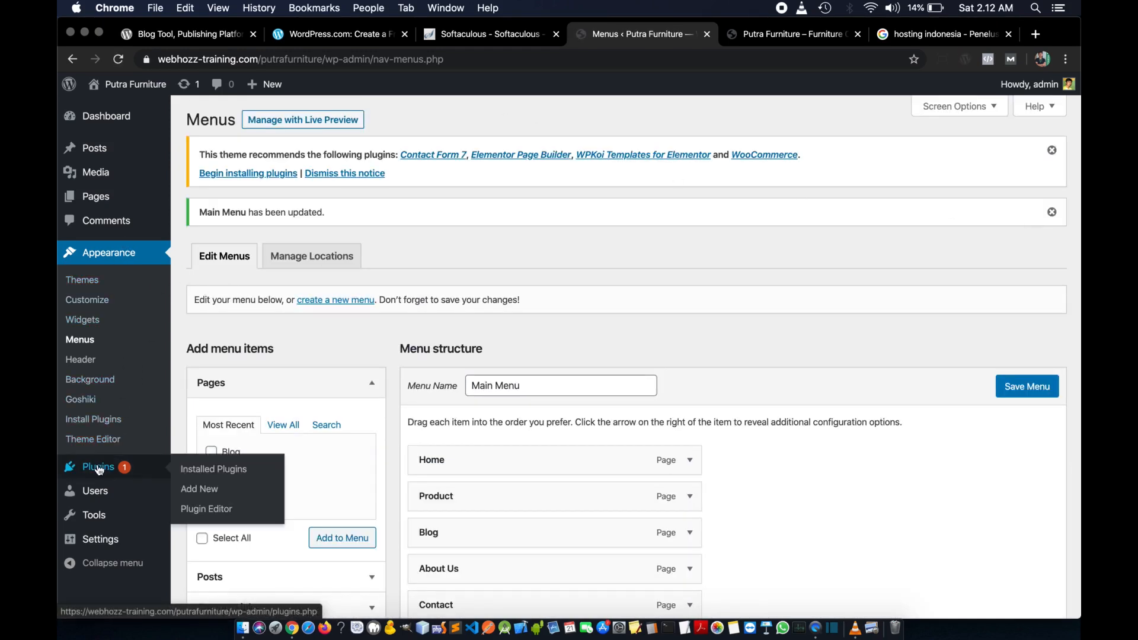
- In the Reading settings, choose Blog as the Posts page and save the changes
mouse_move(98, 539)
left_click(208, 504)
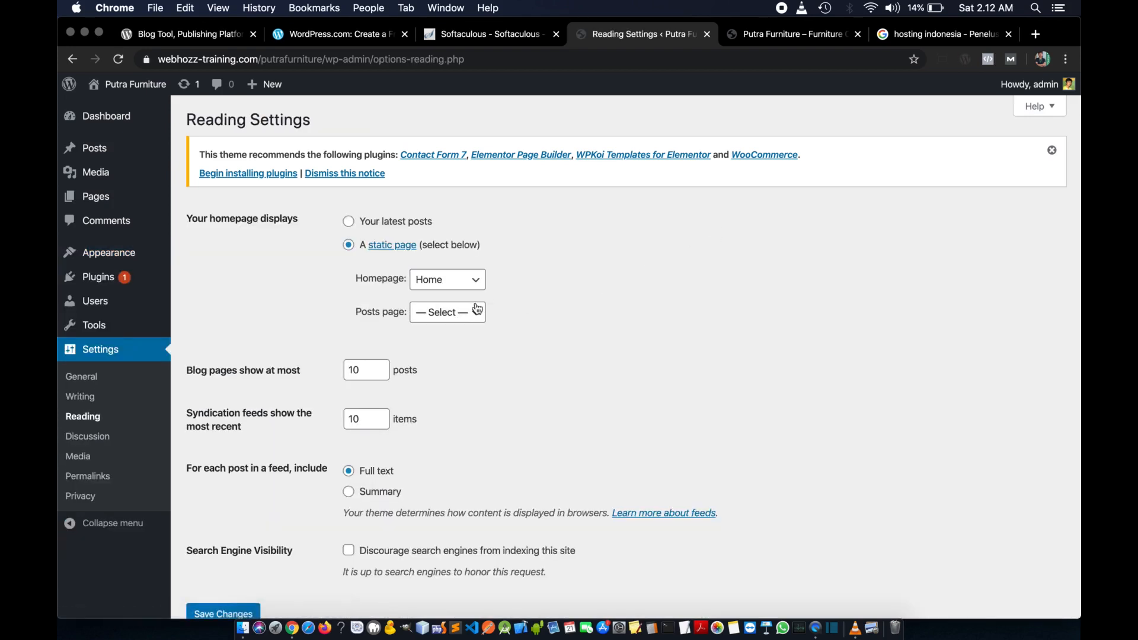
left_click(451, 319)
left_click(461, 335)
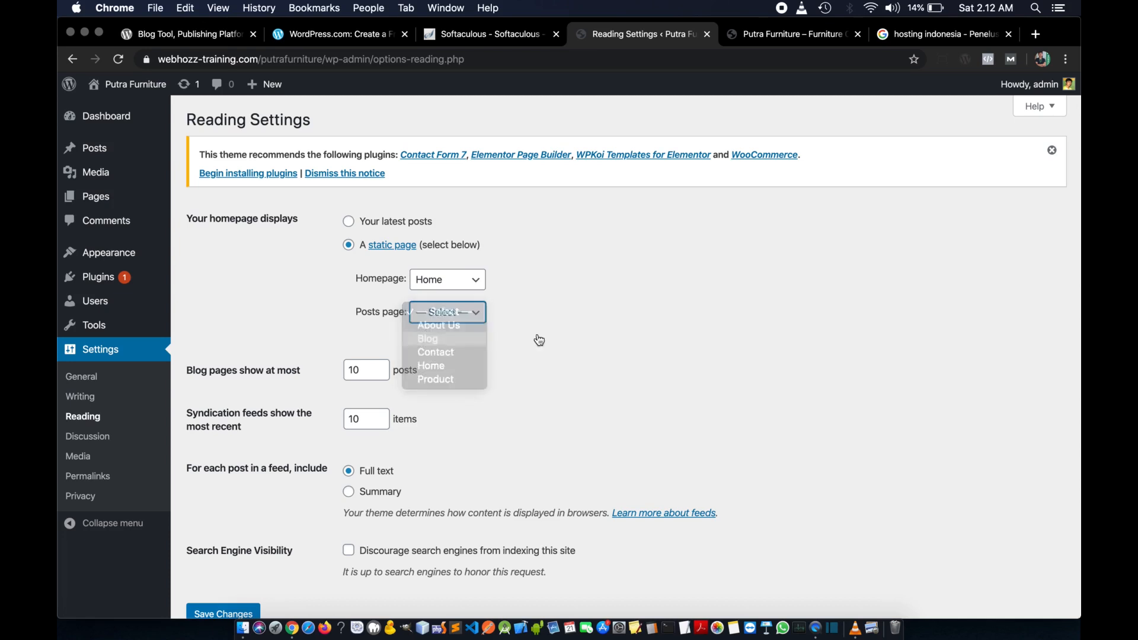
scroll(617, 339, "down", 1)
scroll(616, 339, "down", 2)
left_click(220, 546)
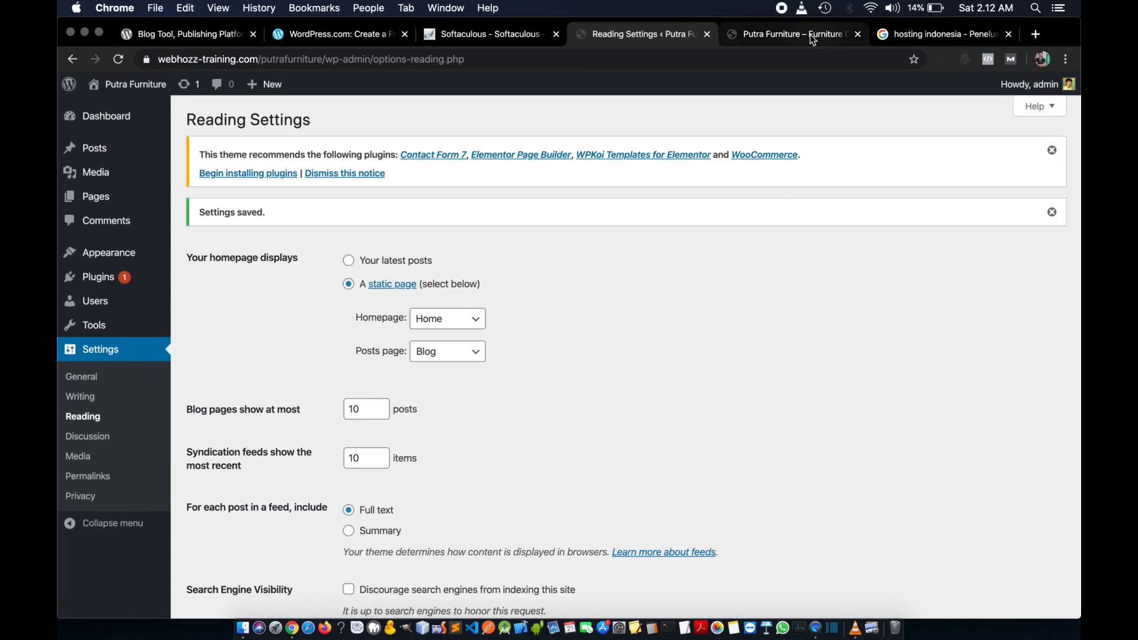
- Reload the public site and check its homepage content, root address and navigation menu
left_click(812, 35)
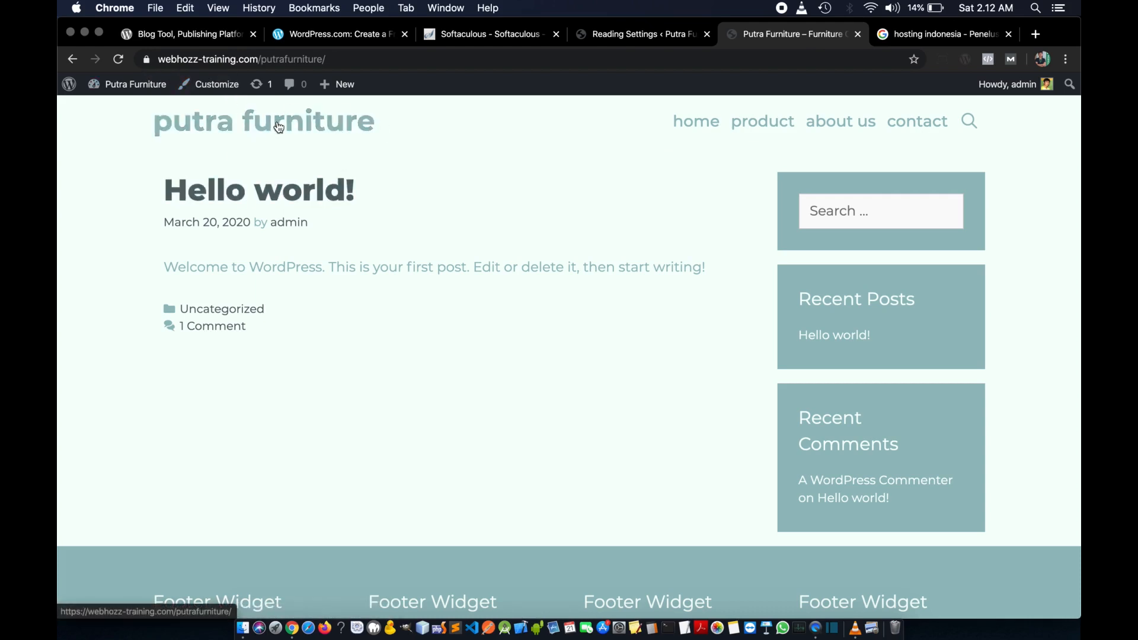
left_click(120, 64)
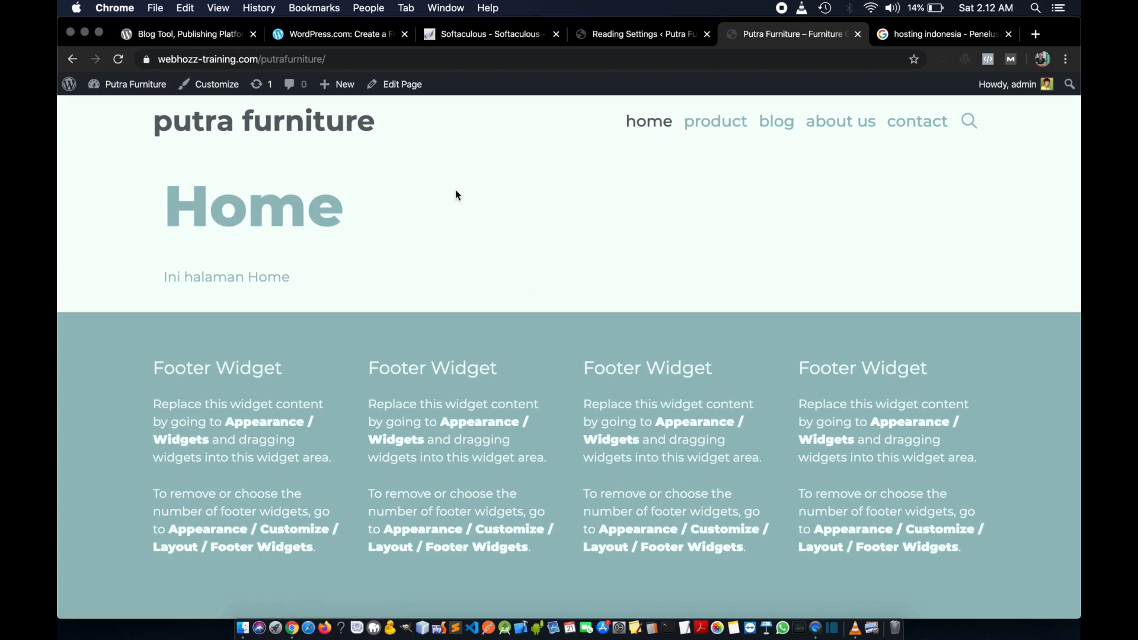
left_click_drag(255, 58, 401, 65)
left_click(452, 207)
left_click_drag(354, 62, 147, 59)
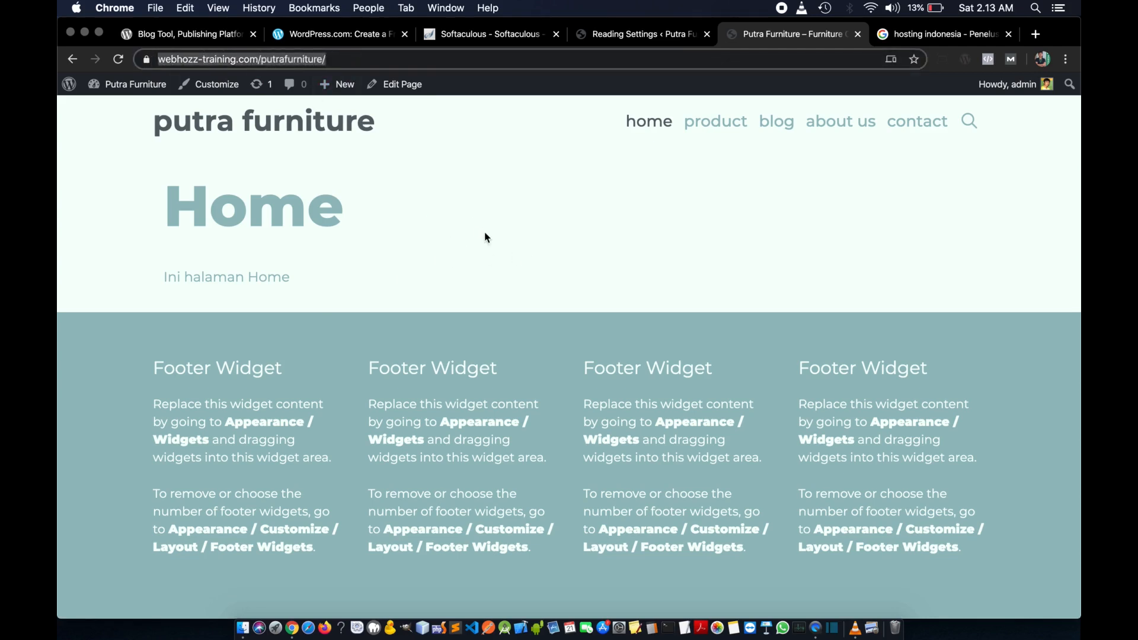
left_click(445, 264)
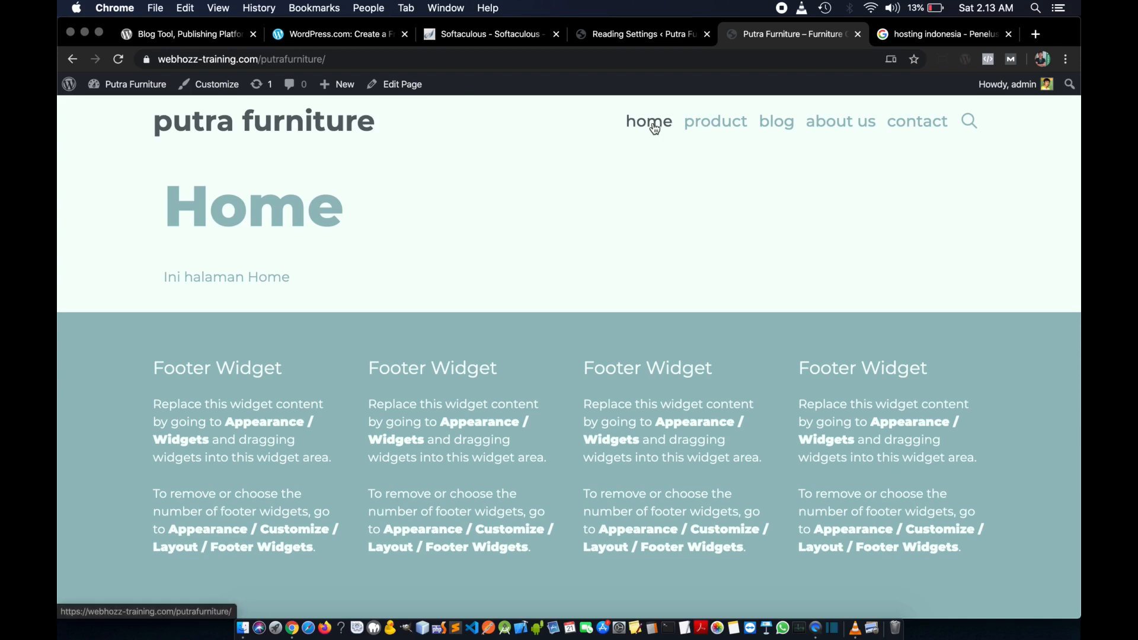
- Check the Product, Blog, About Us and Contact pages through the public site's navigation, and return to Home
left_click(714, 125)
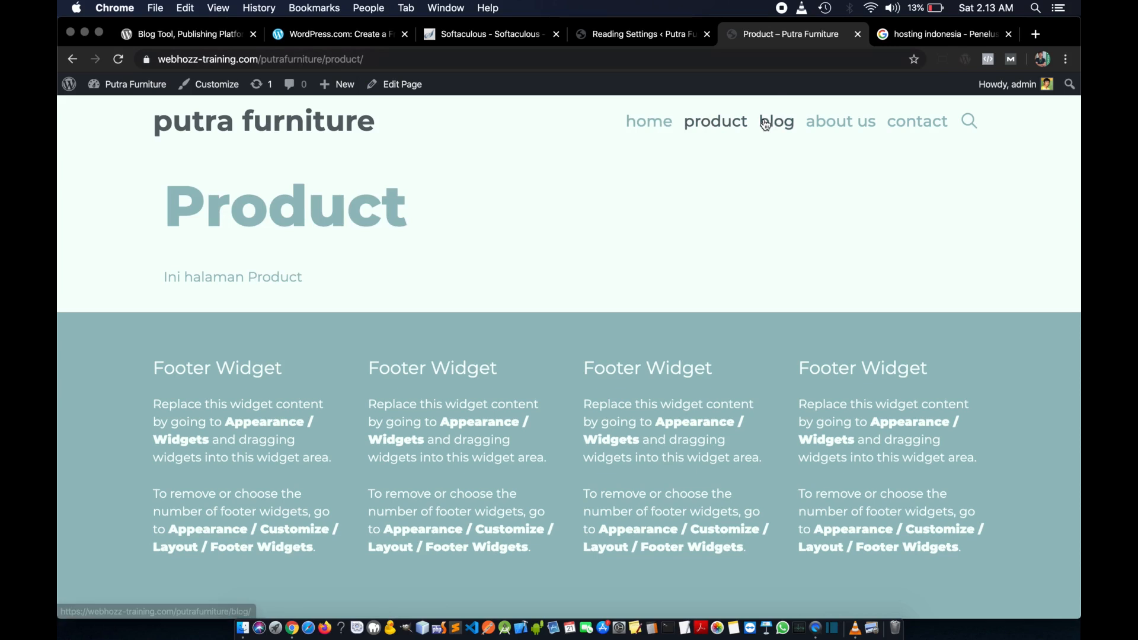
left_click(782, 125)
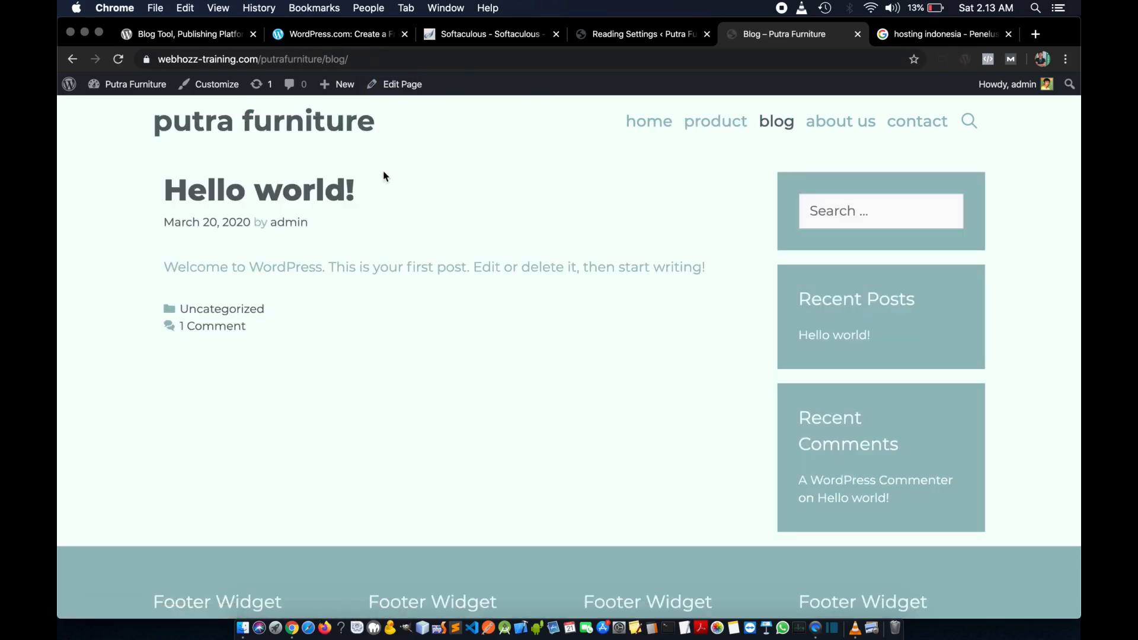
left_click(817, 126)
left_click(927, 125)
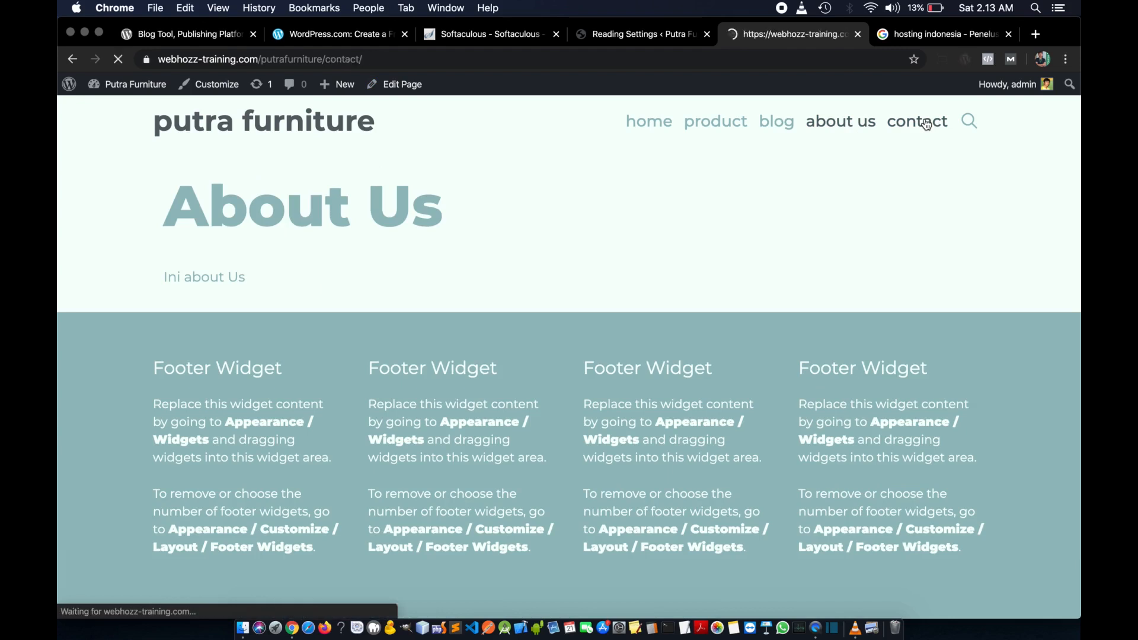
left_click(650, 125)
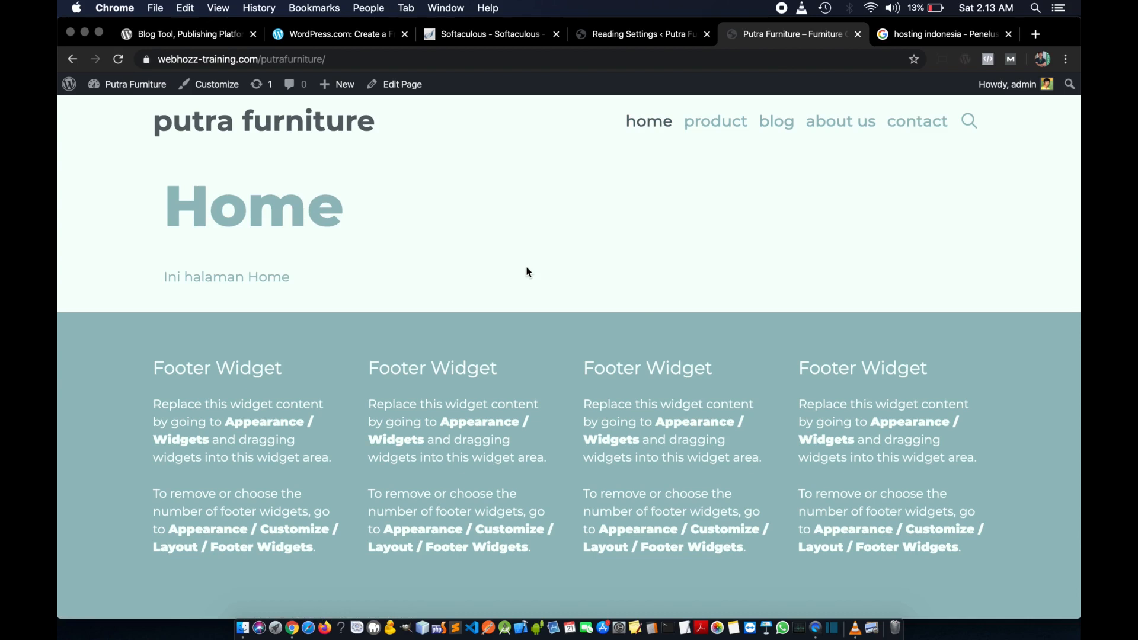
- Search Google for "lorem ipsum" in a new browser tab and open the lipsum.com site
left_click(1037, 34)
type("lore")
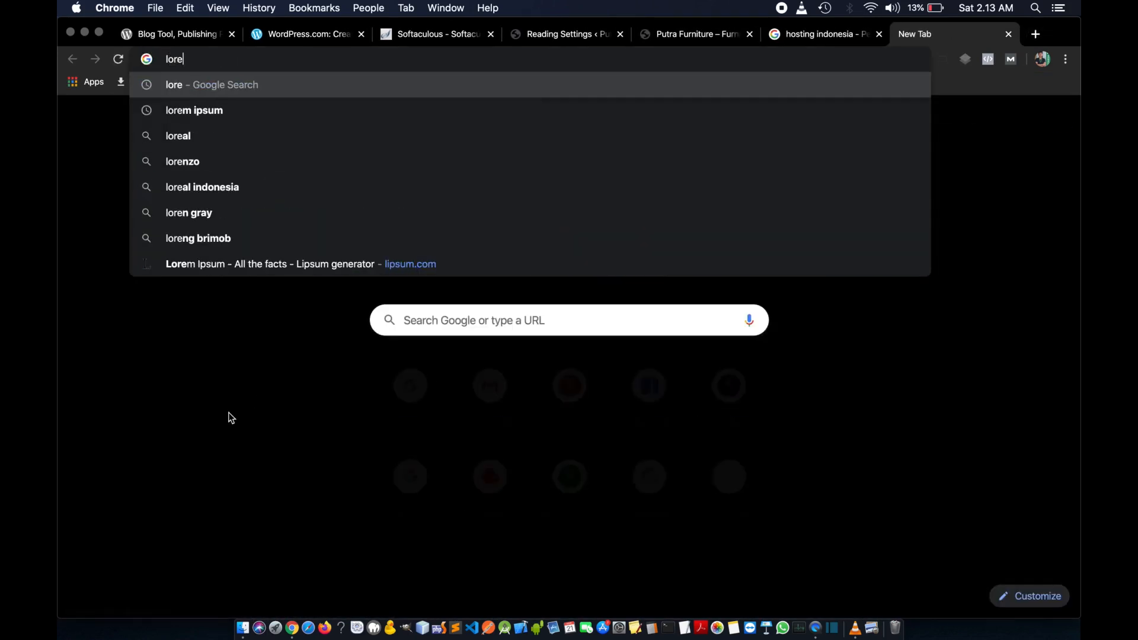
key("Down")
key("Return")
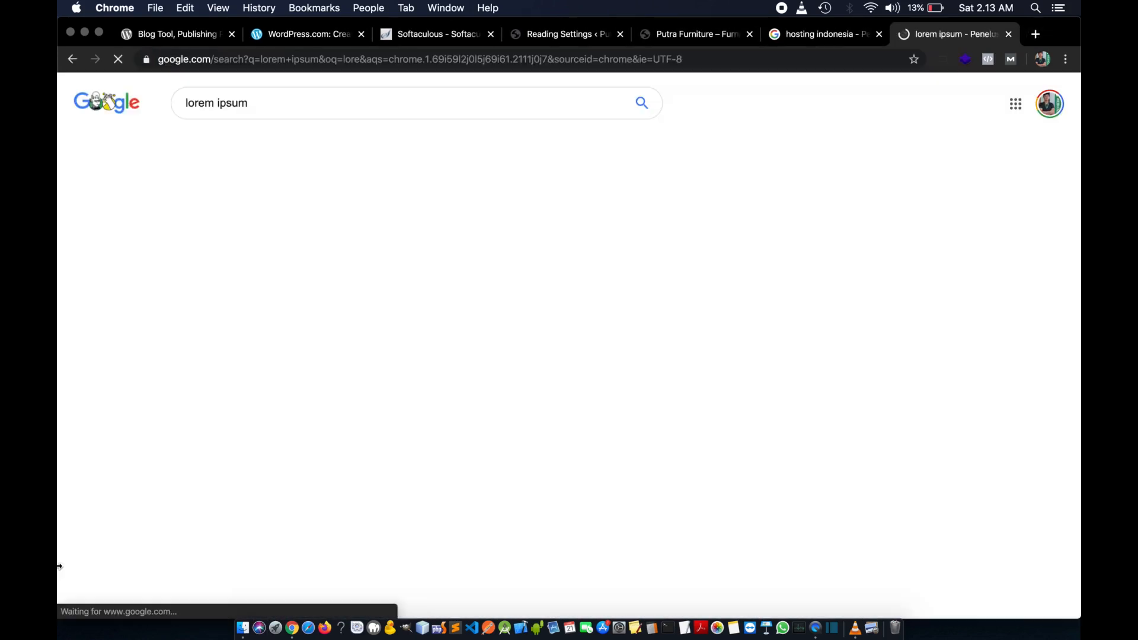
left_click(308, 224)
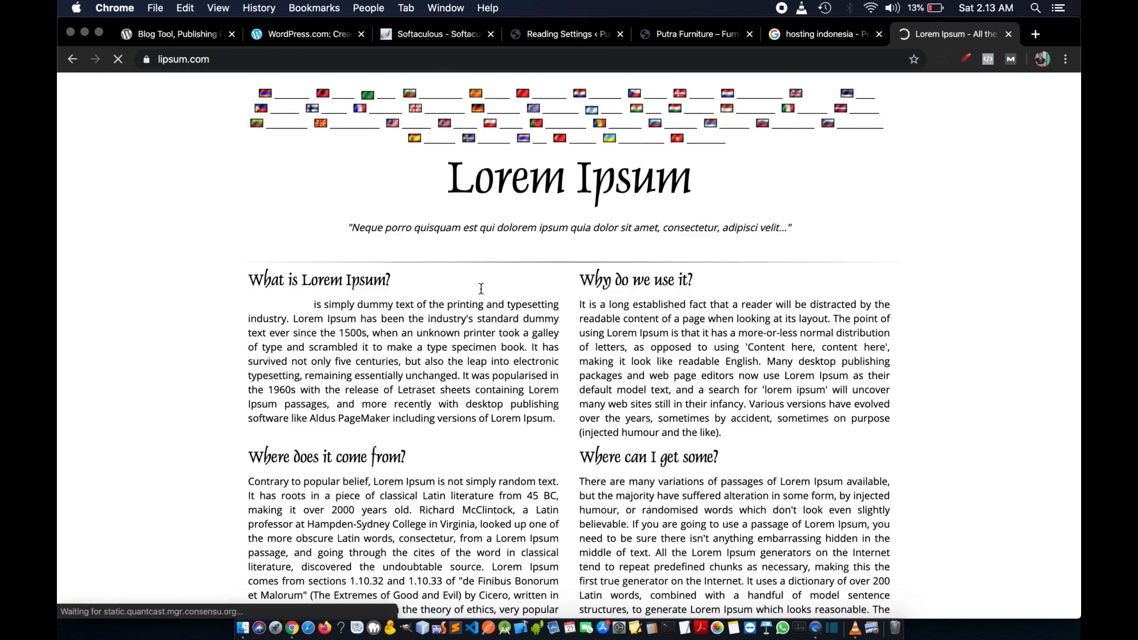
- Copy the whole paragraph under "What is Lorem Ipsum?" to the clipboard
left_click_drag(249, 308, 302, 353)
left_click(304, 354)
scroll(298, 382, "down", 1)
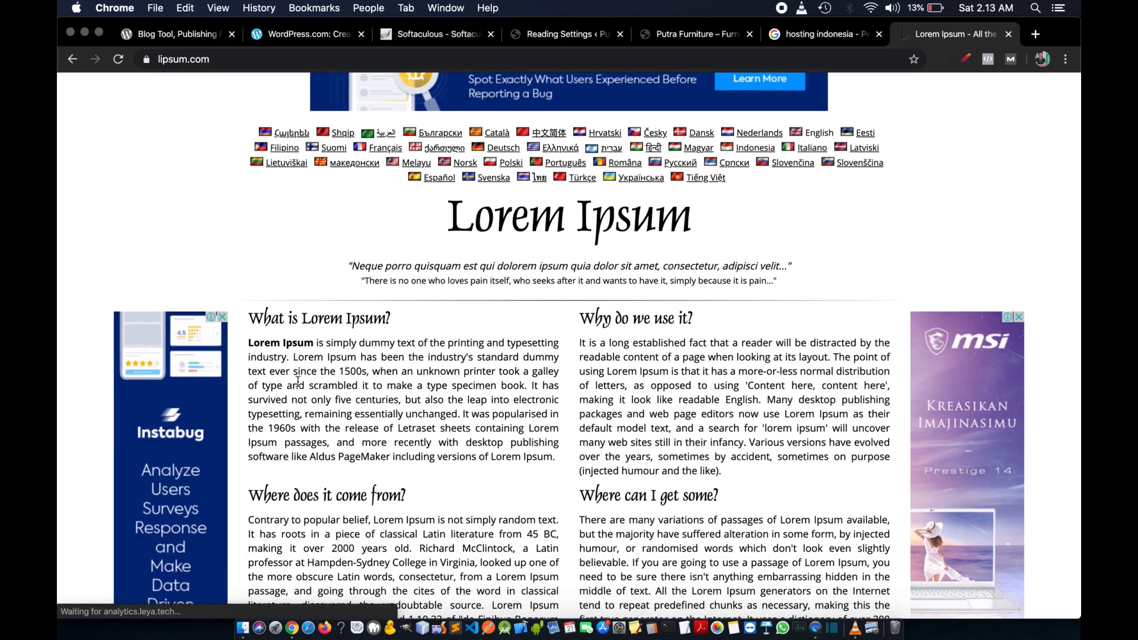
triple_click(298, 382)
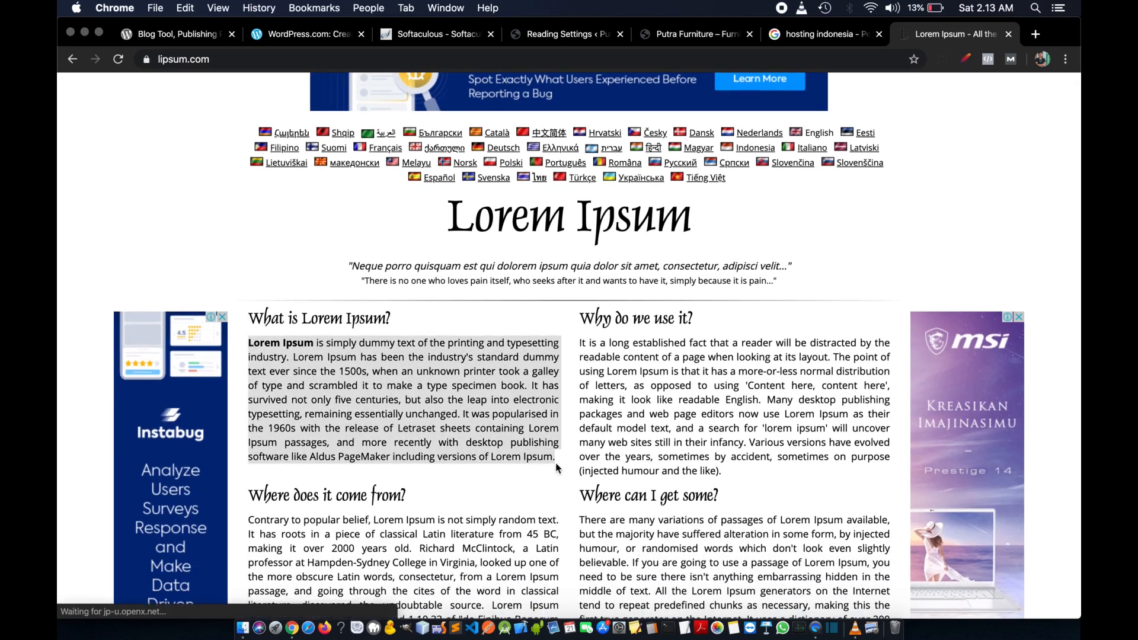
key("super+c")
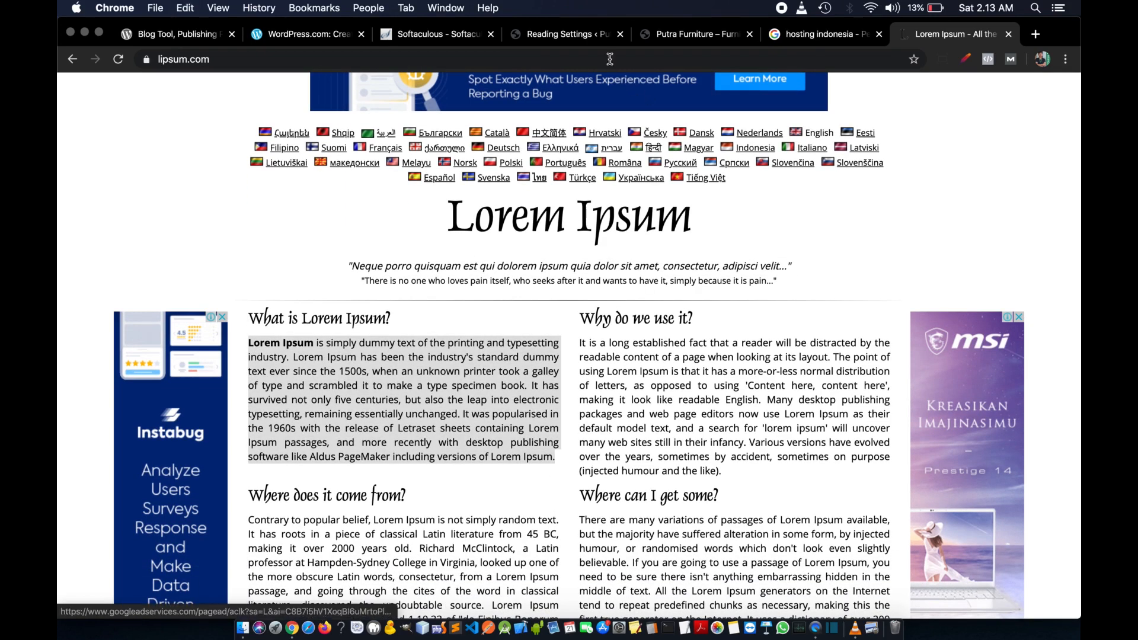
- Open the Home page for editing and replace its "Ini halaman Home" text with the copied Lorem Ipsum paragraph
left_click(692, 34)
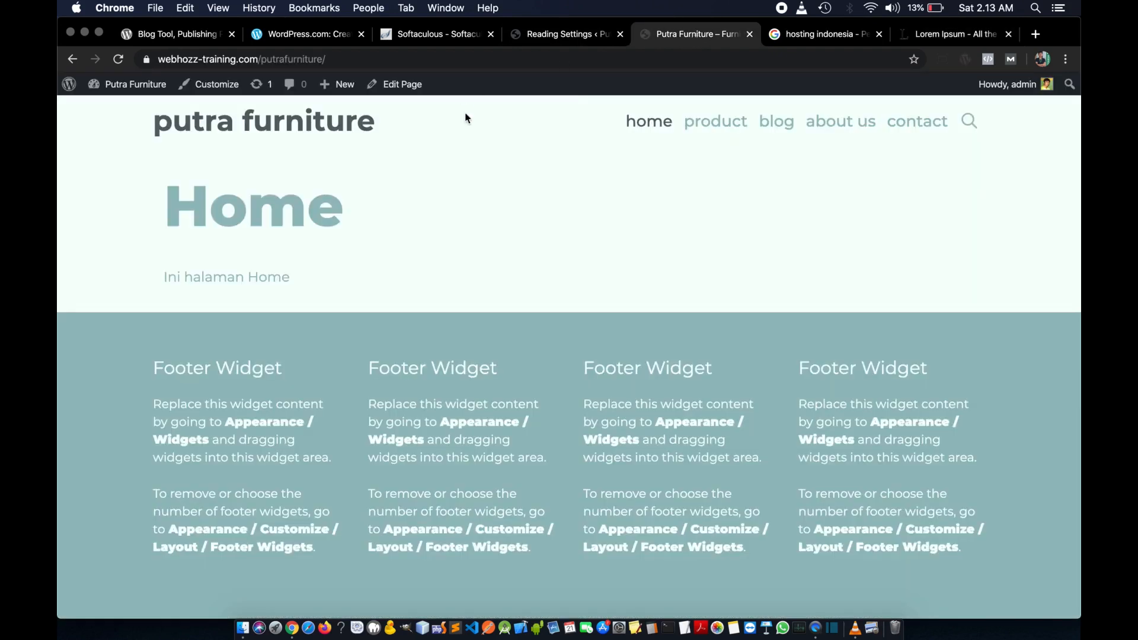
left_click(566, 37)
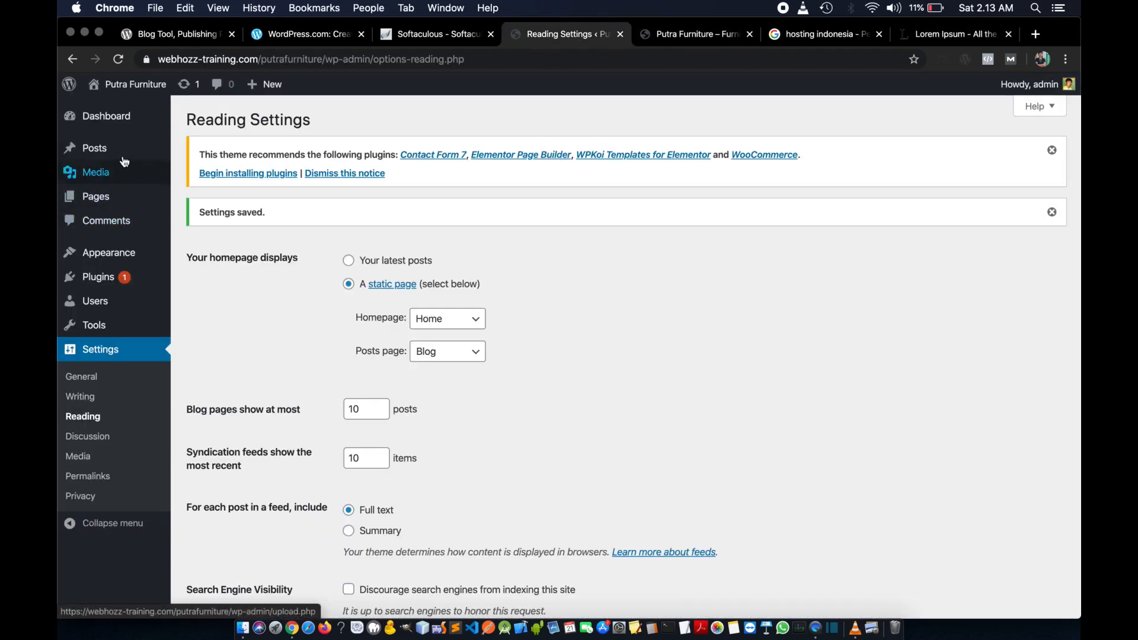
mouse_move(107, 201)
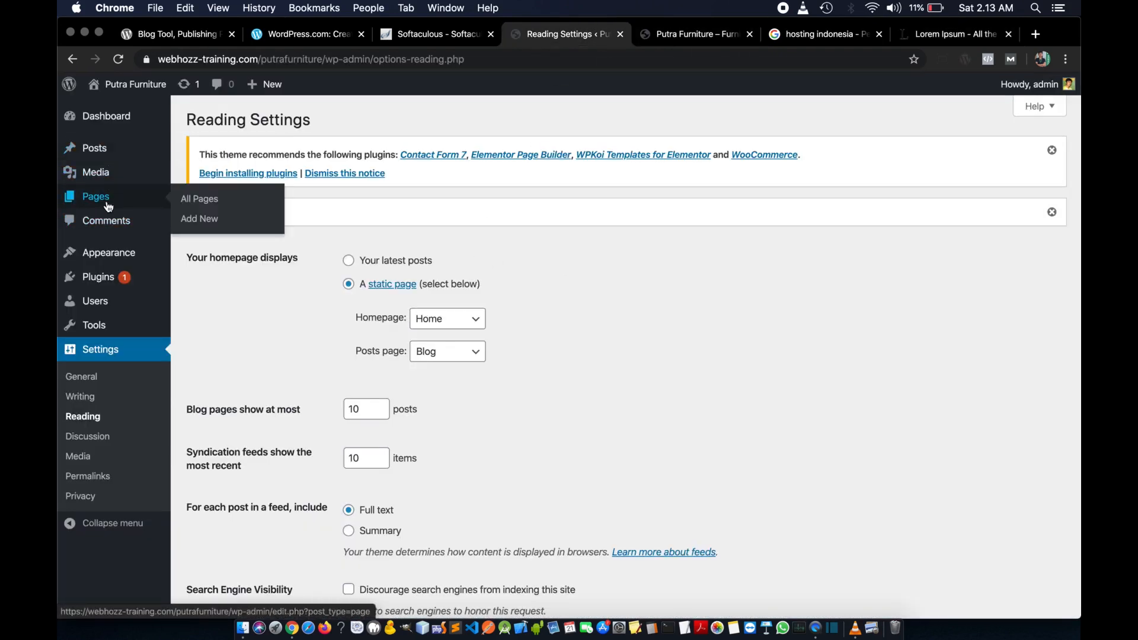
left_click(210, 210)
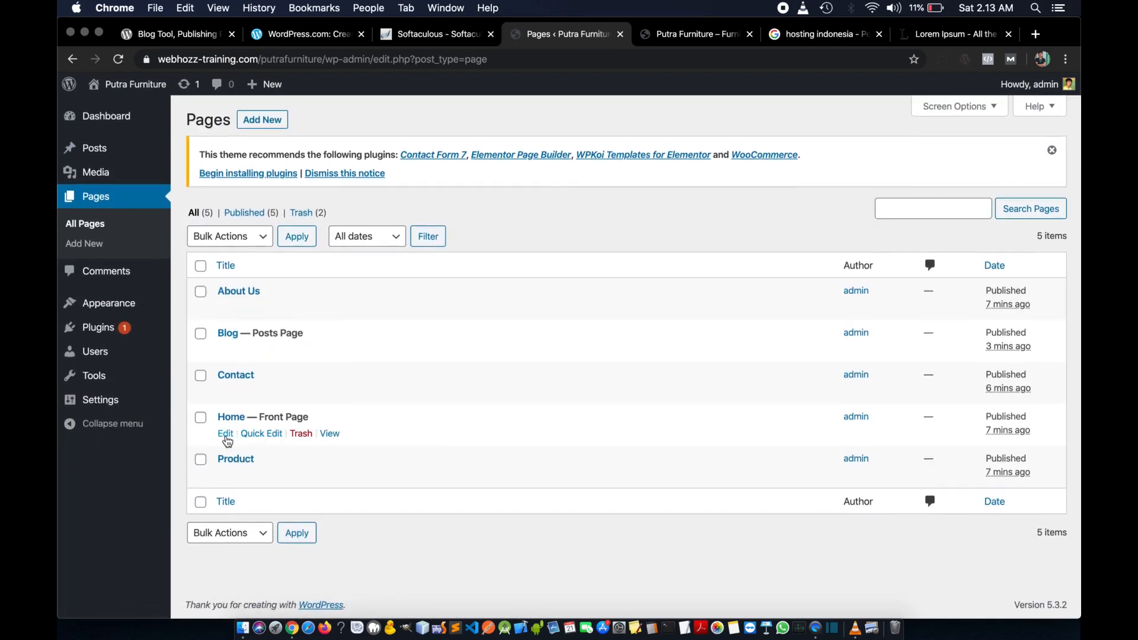
left_click(225, 433)
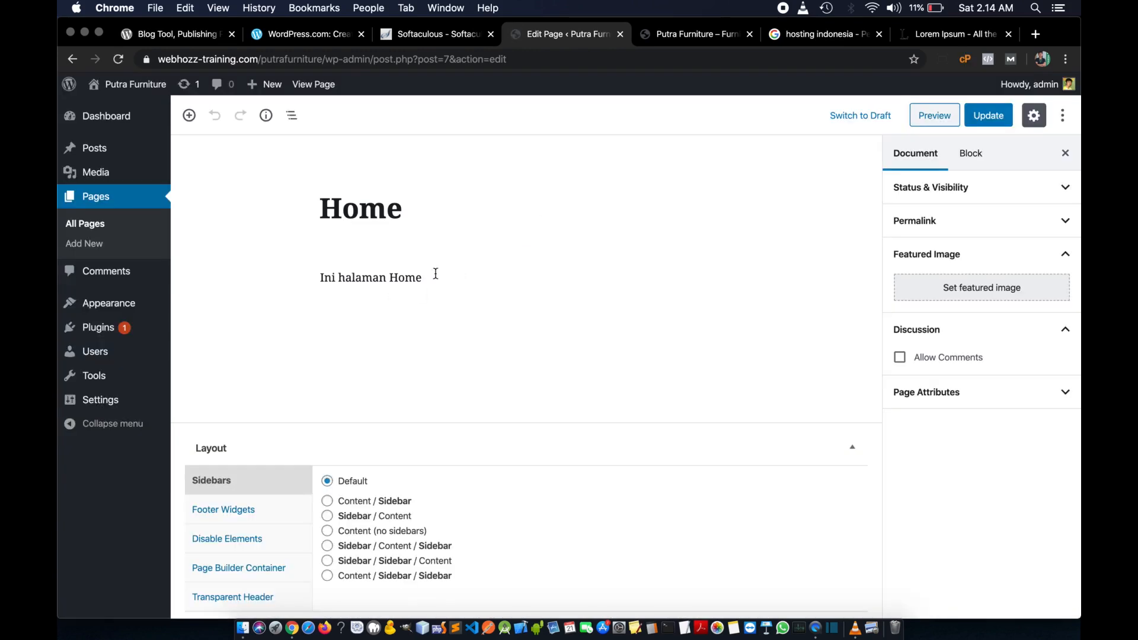
left_click(382, 279)
key("super+a")
key("super+v")
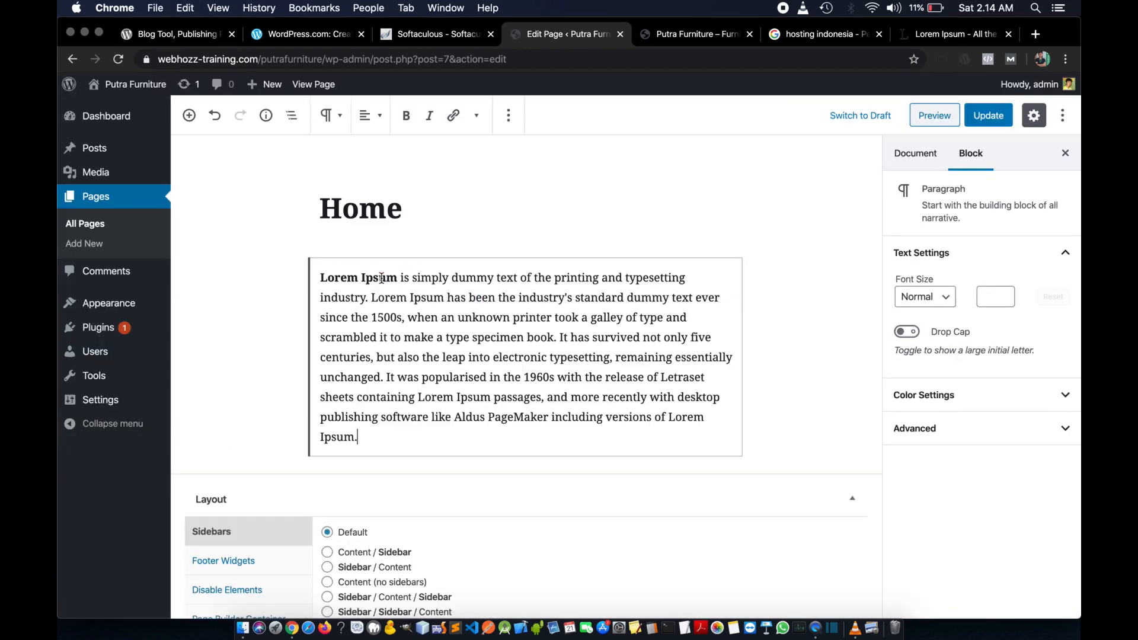
- Split the Home page's Lorem Ipsum text into two paragraphs after "type specimen book."
left_click(561, 337)
key("Return")
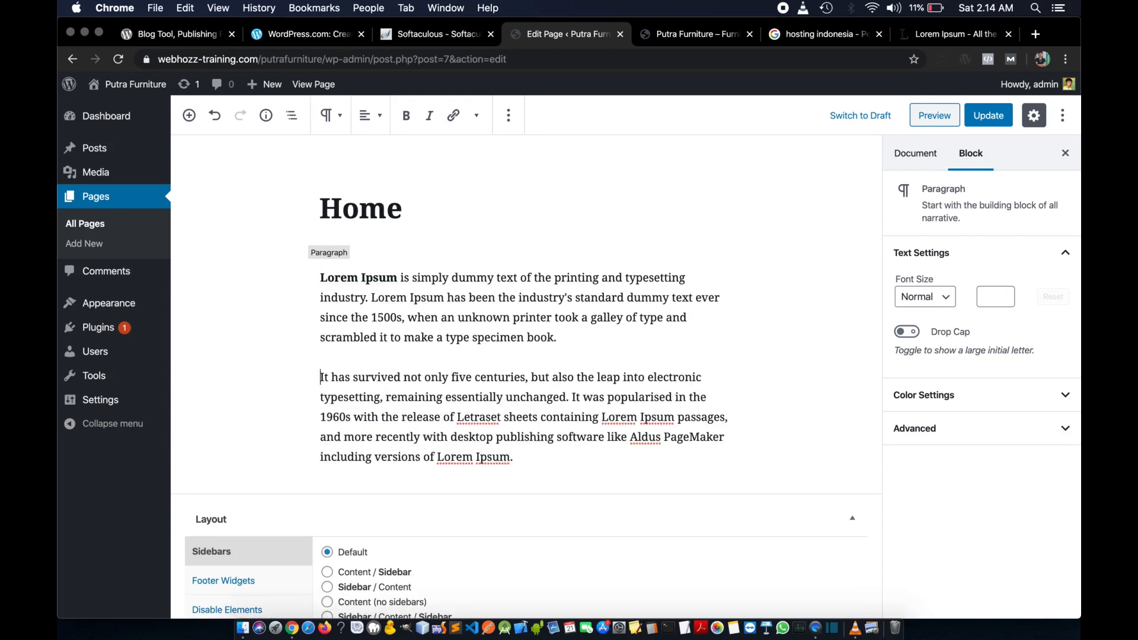
scroll(613, 332, "down", 1)
scroll(738, 365, "up", 1)
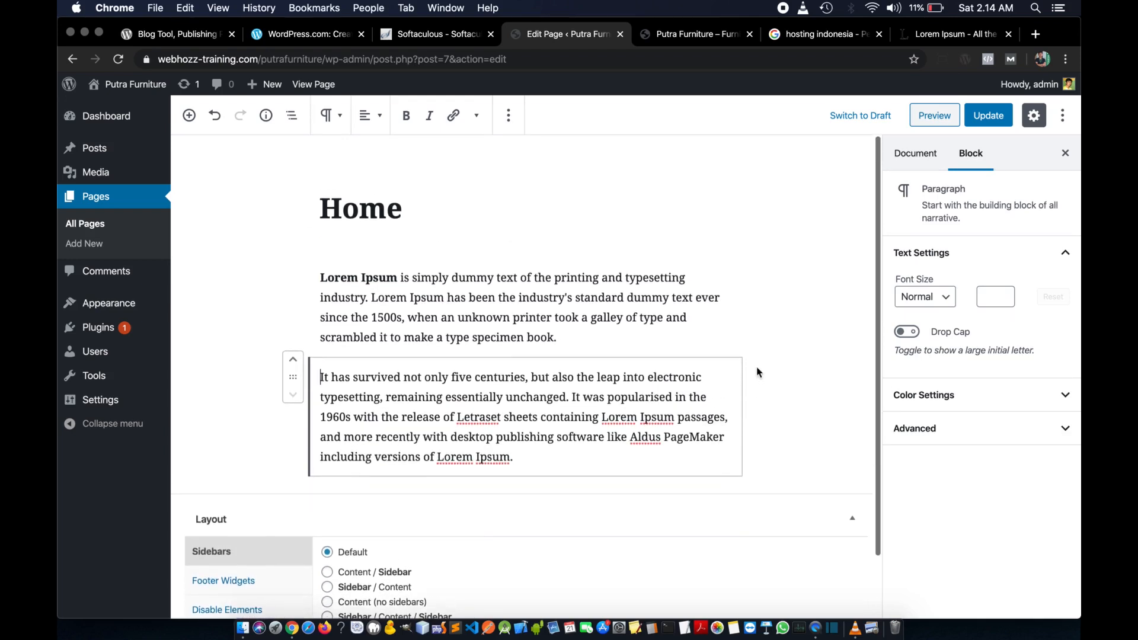
- Copy both Lorem Ipsum paragraphs of the Home page and update the page
key("super+a")
key("super+a")
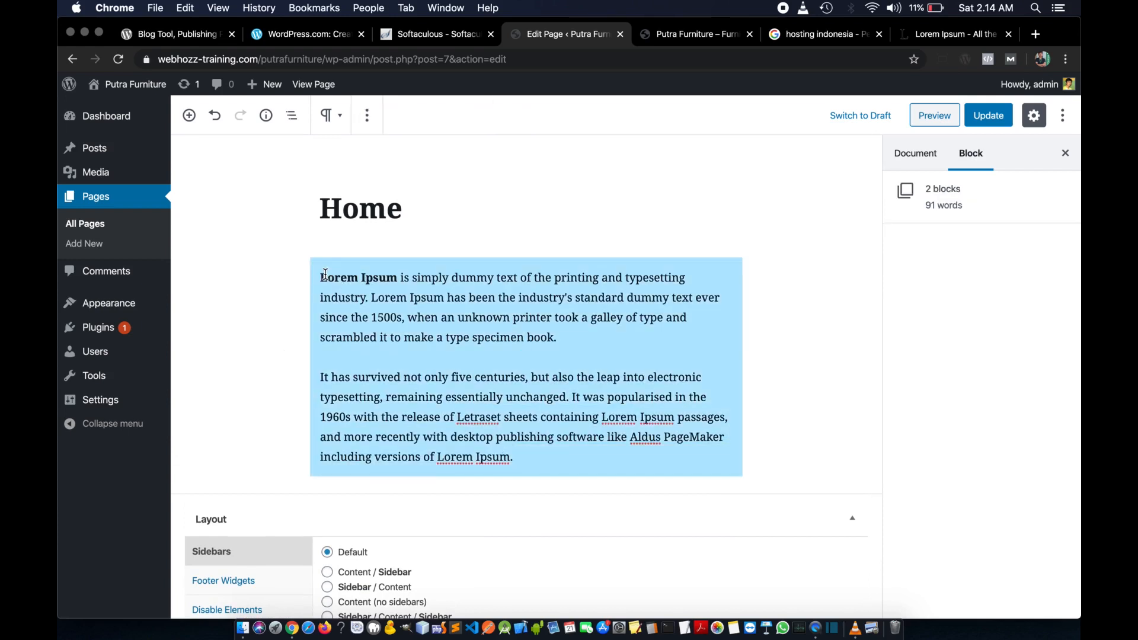
left_click(993, 117)
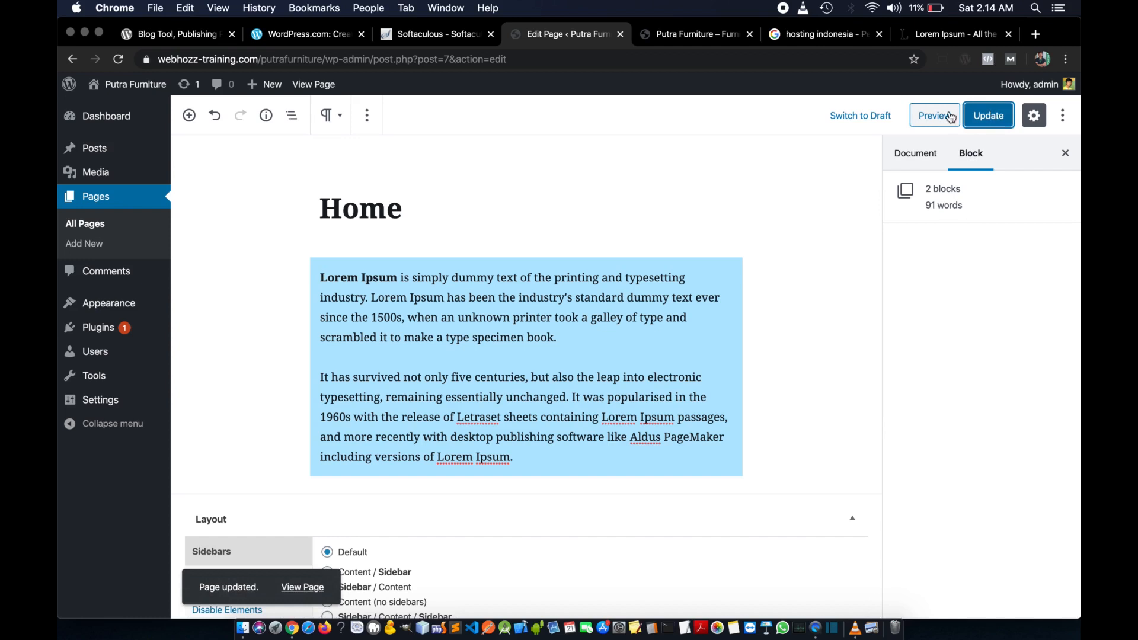
- Replace the Product page's "Ini halaman Product" text with the two copied Lorem Ipsum paragraphs and update the page
left_click(90, 229)
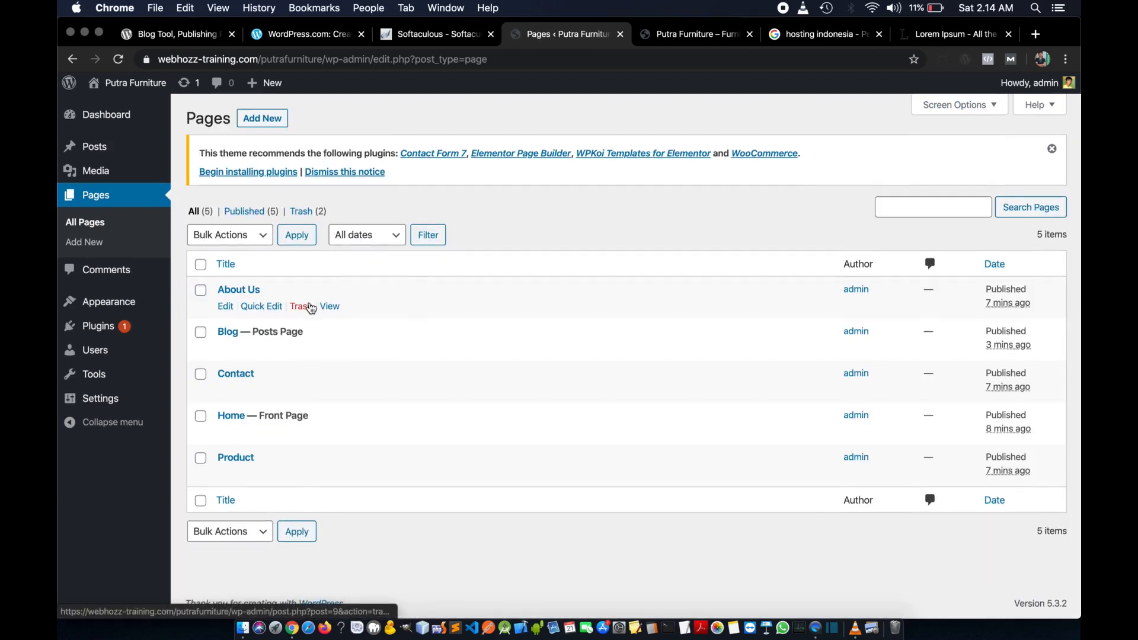
left_click(225, 477)
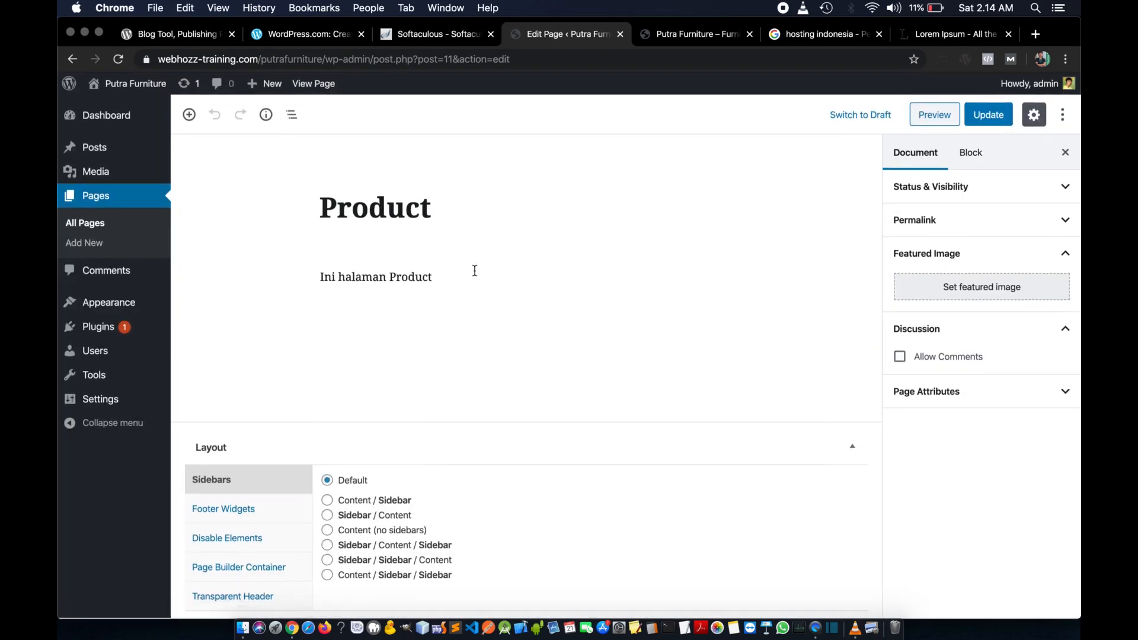
triple_click(402, 280)
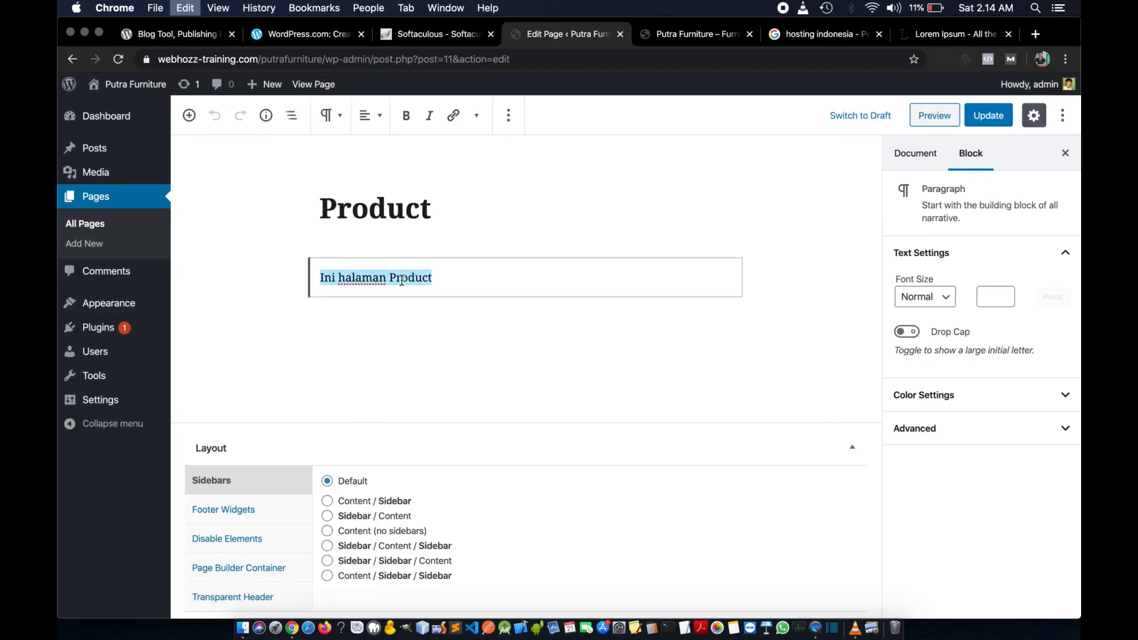
type("Lorem Ipsum is simply dummy text of the printing and typesetting industry. Lorem Ipsum has been the industry's standard dummy text ever since the 1500s, when an unknown printer took a galley of type and scrambled it to make a type specimen book.  It has survived not only five centuries, but also the leap into electronic typesetting, remaining essentially unchanged. It was popularised in the 1960s with the release of Letraset sheets containing Lorem Ipsum passages, and more recently with desktop publishing software like Aldus PageMaker including versions of Lorem Ipsum.")
left_click(997, 121)
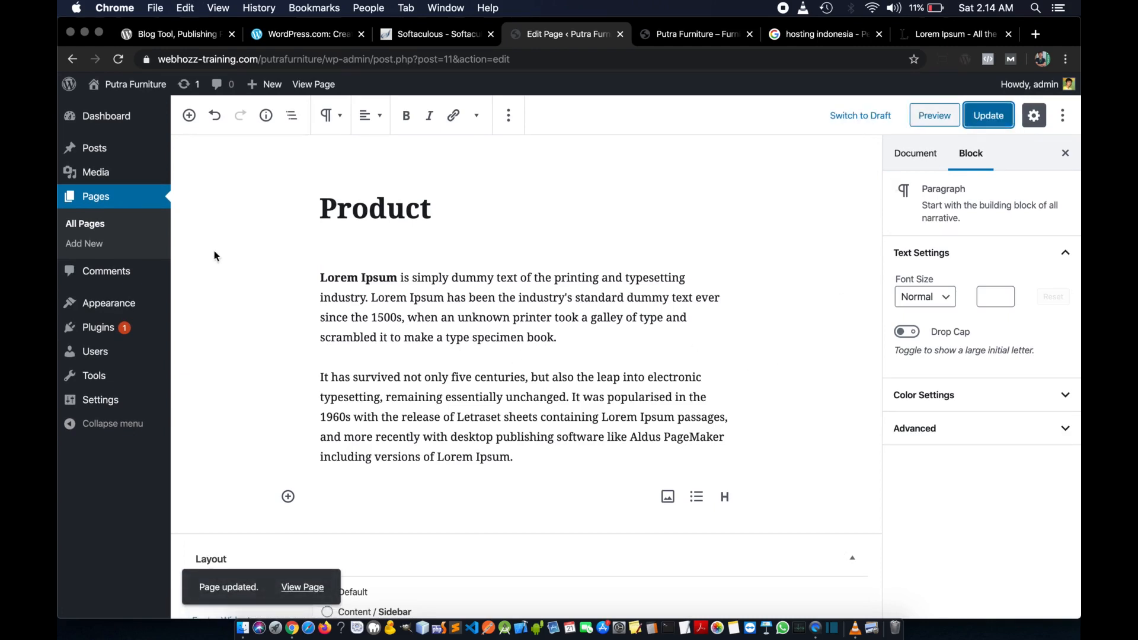
- Replace the About Us page's "Ini about Us" text with the two copied Lorem Ipsum paragraphs and update the page
left_click(89, 228)
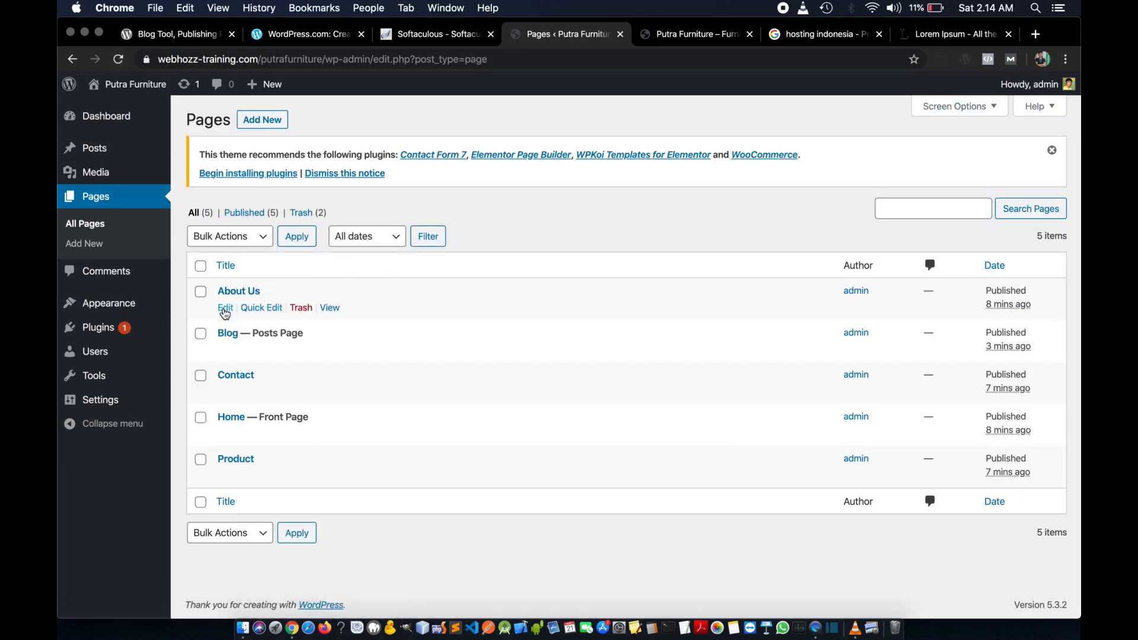
left_click(224, 311)
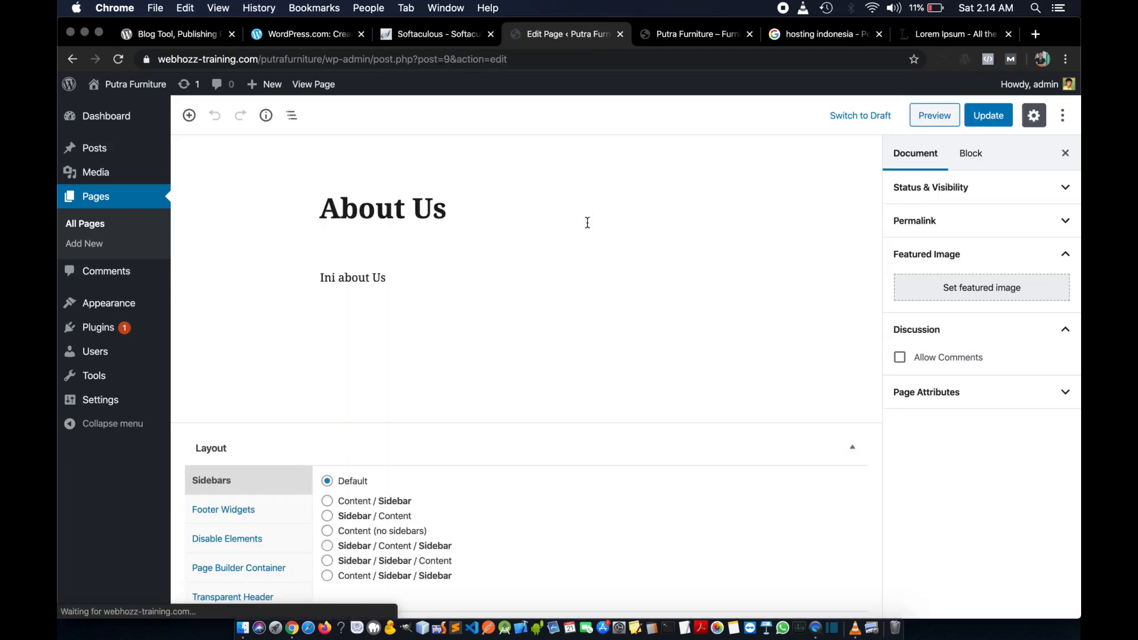
triple_click(354, 281)
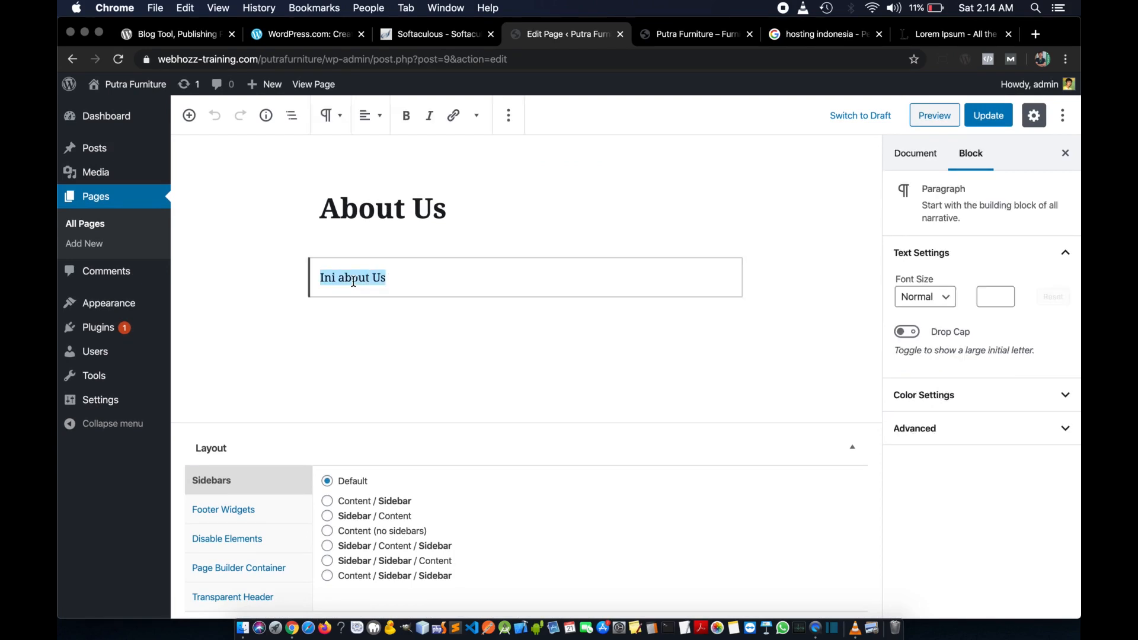
type("Lorem Ipsum is simply dummy text of the printing and typesetting industry. Lorem Ipsum has been the industry's standard dummy text ever since the 1500s, when an unknown printer took a galley of type and scrambled it to make a type specimen book. It has survived not only five centuries, but also the leap into electronic typesetting, remaining essentially unchanged. It was popularised in the 1960s with the release of Letraset sheets containing Lorem Ipsum passages, and more recently with desktop publishing software like Aldus PageMaker including versions of Lorem Ipsum.")
left_click(1001, 120)
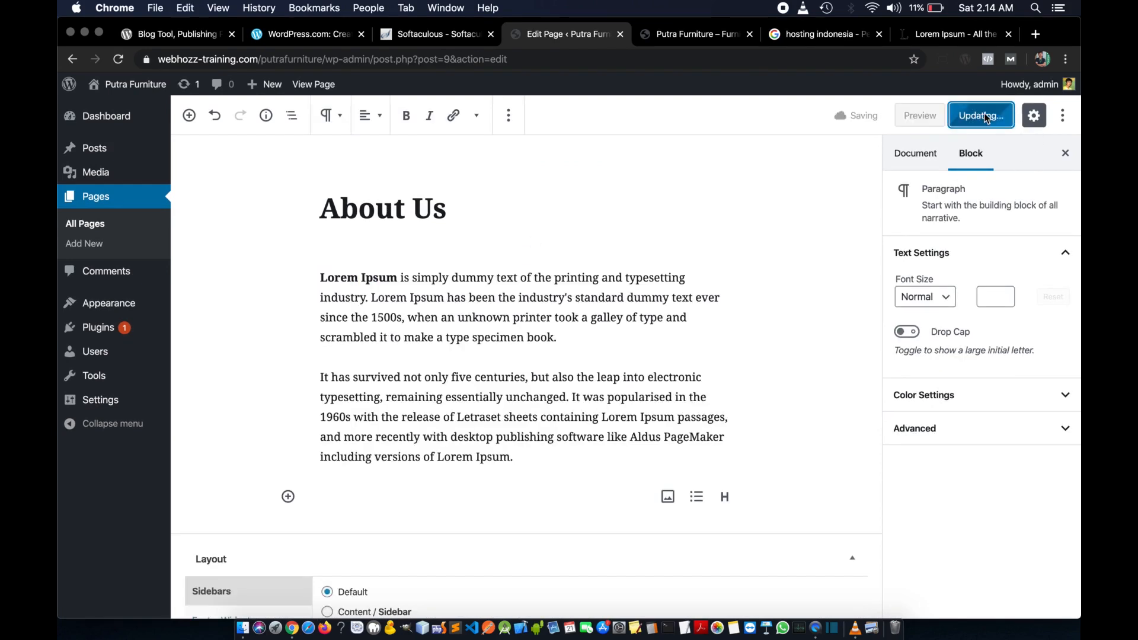
- Replace the Contact page's text with the two copied Lorem Ipsum paragraphs, update it and return to the pages list
left_click(105, 229)
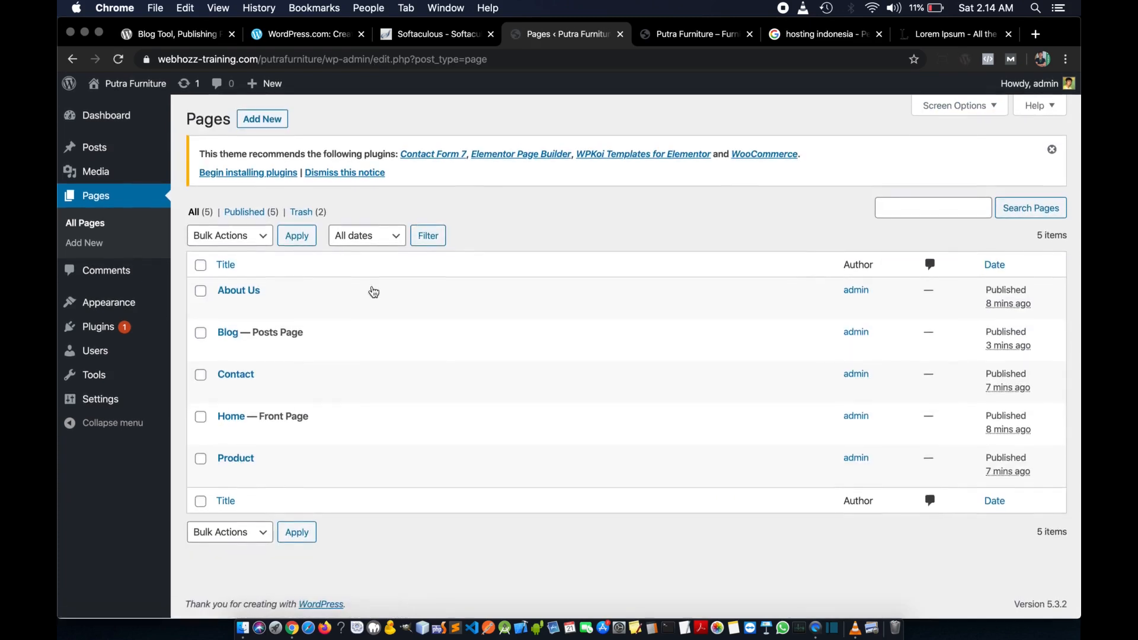
left_click(226, 392)
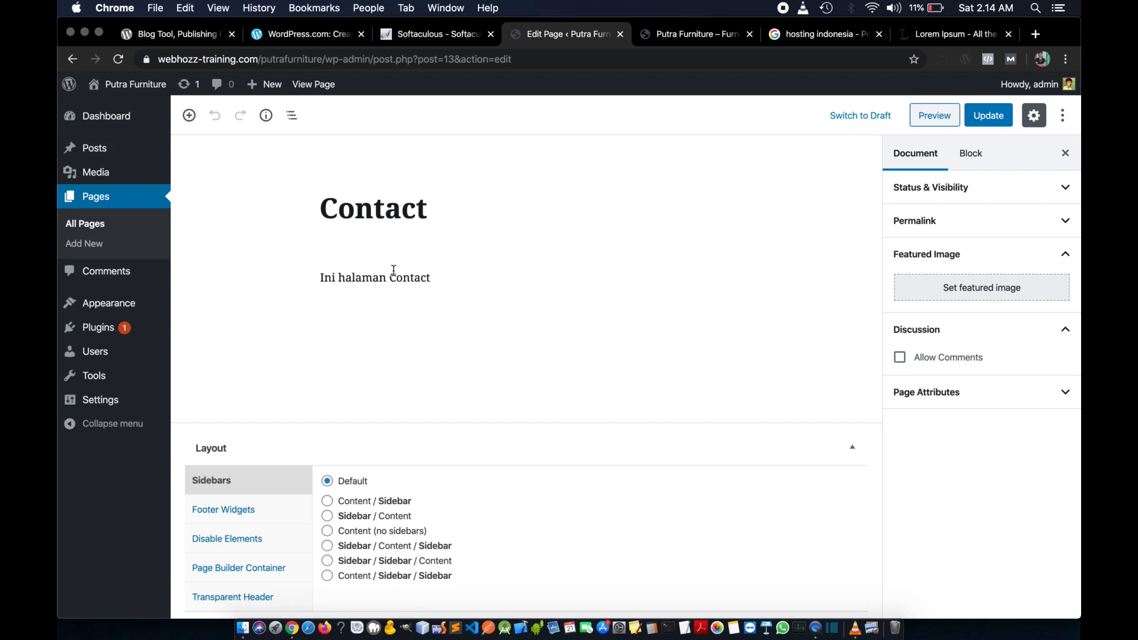
triple_click(385, 278)
type("Lorem Ipsum is simply dummy text of the printing and typesetting industry. Lorem Ipsum has been the industry's standard dummy text ever since the 1500s, when an unknown printer took a galley of type and scrambled it to make a type specimen book. It has survived not only five centuries, but also the leap into electronic typesetting, remaining essentially unchanged. It was popularised in the 1960s with the release of Letraset sheets containing Lorem Ipsum passages, and more recently with desktop publishing software like Aldus PageMaker including versions of Lorem Ipsum.")
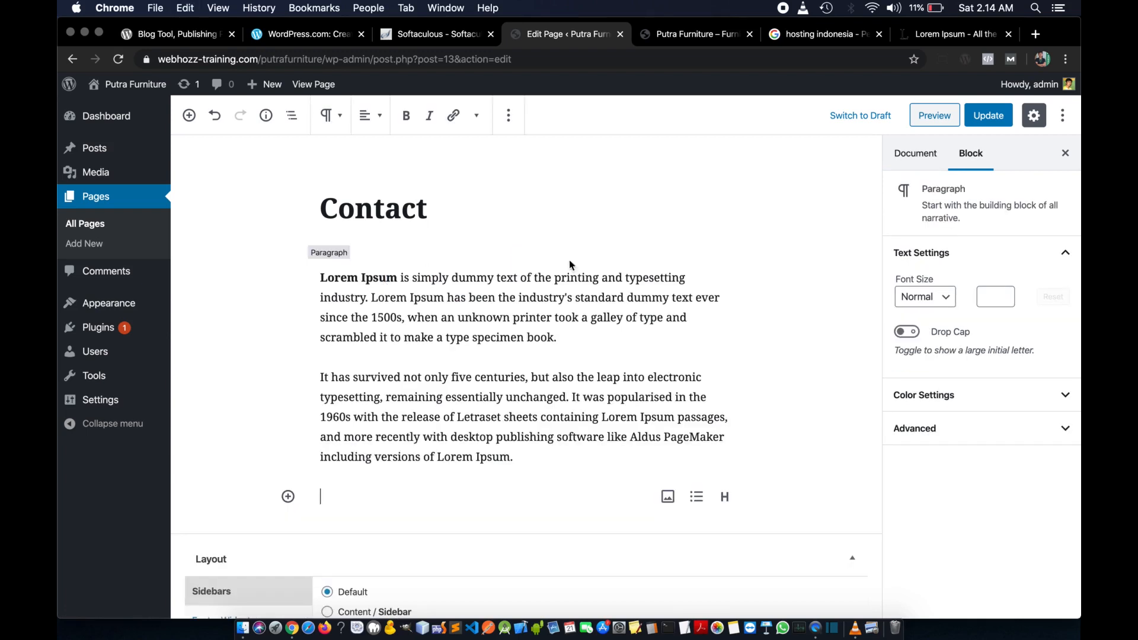
left_click(990, 117)
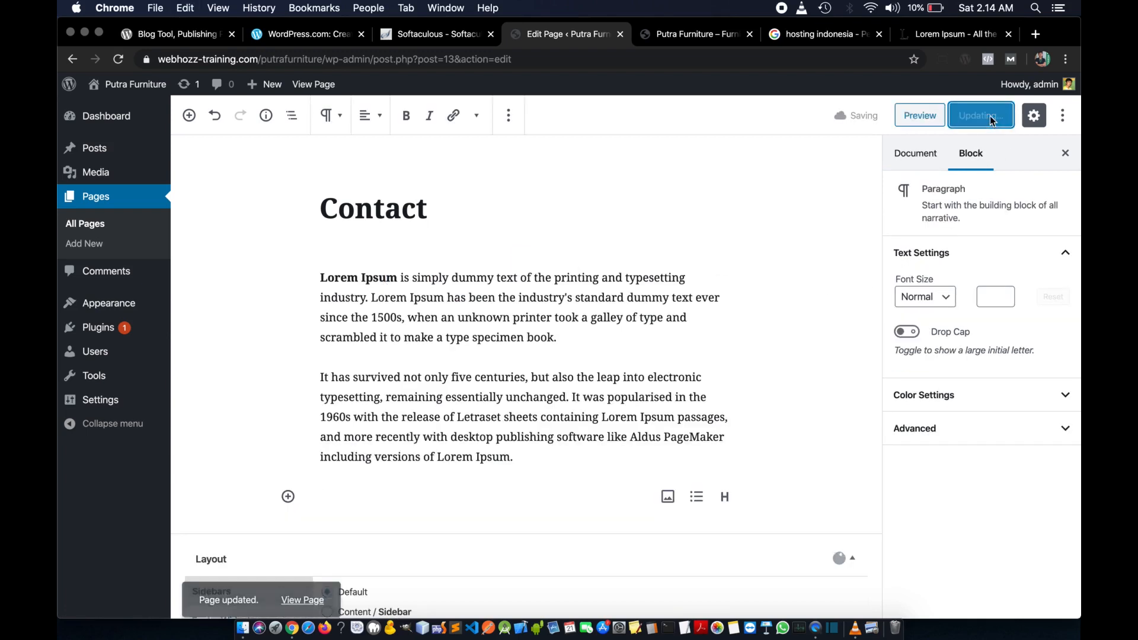
left_click(91, 223)
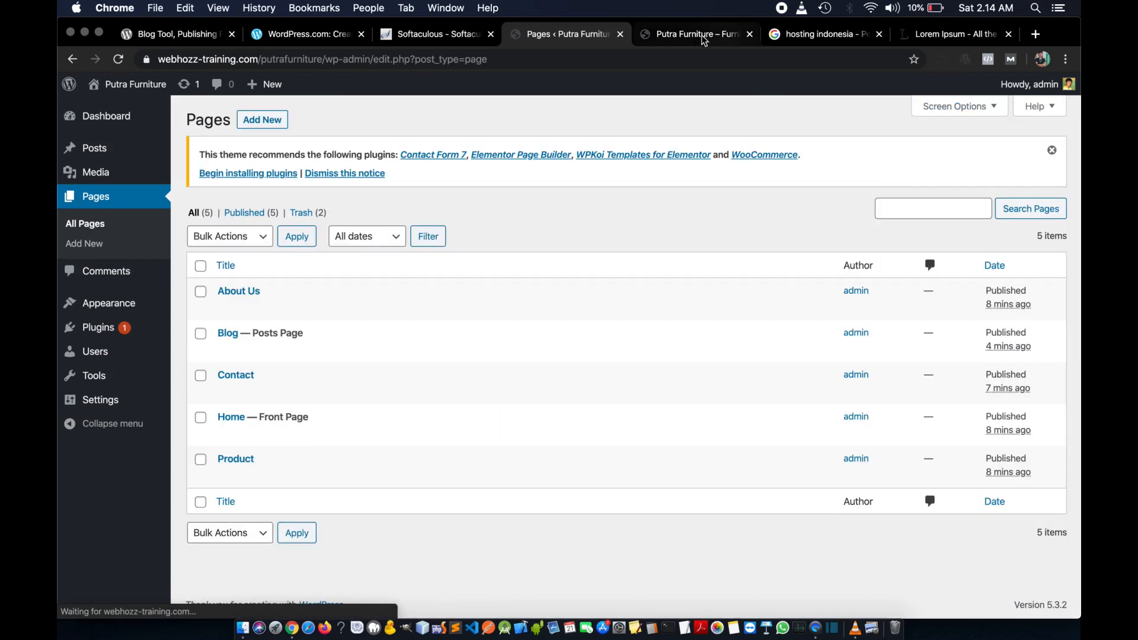
- Check the content of the Home, Product, Blog, About Us and Contact pages on the public site
left_click(699, 35)
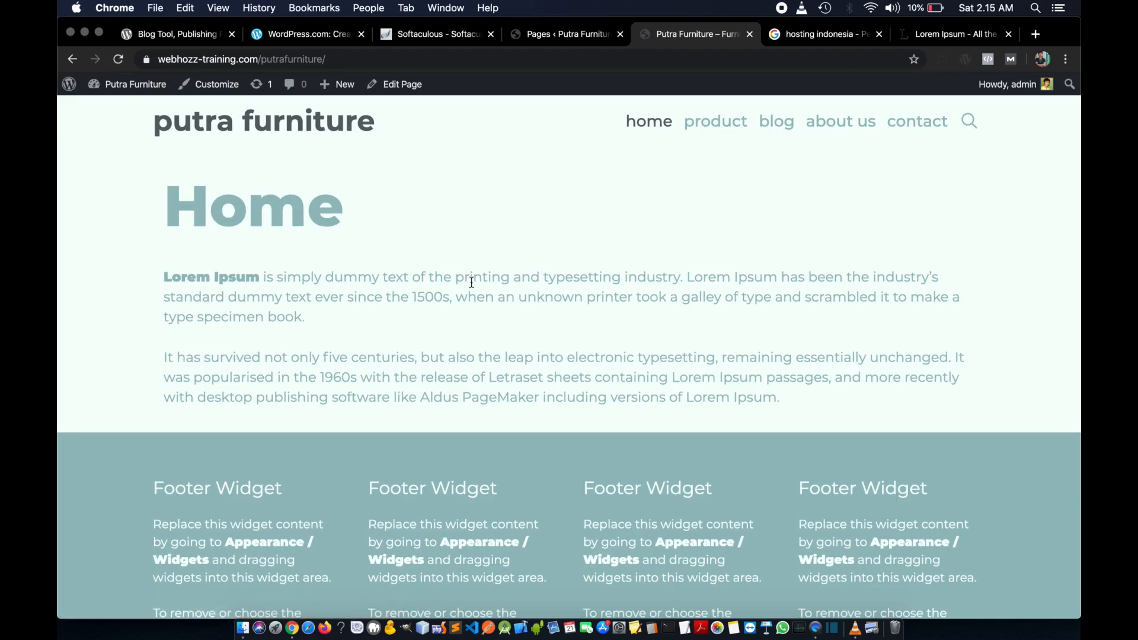
left_click_drag(167, 280, 350, 325)
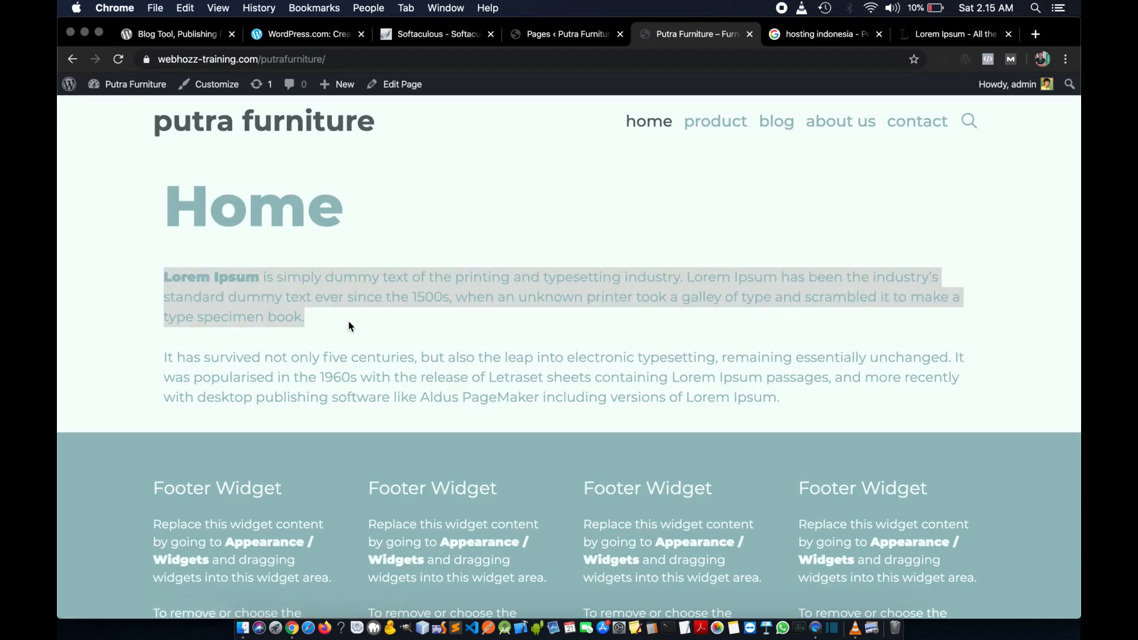
left_click(721, 120)
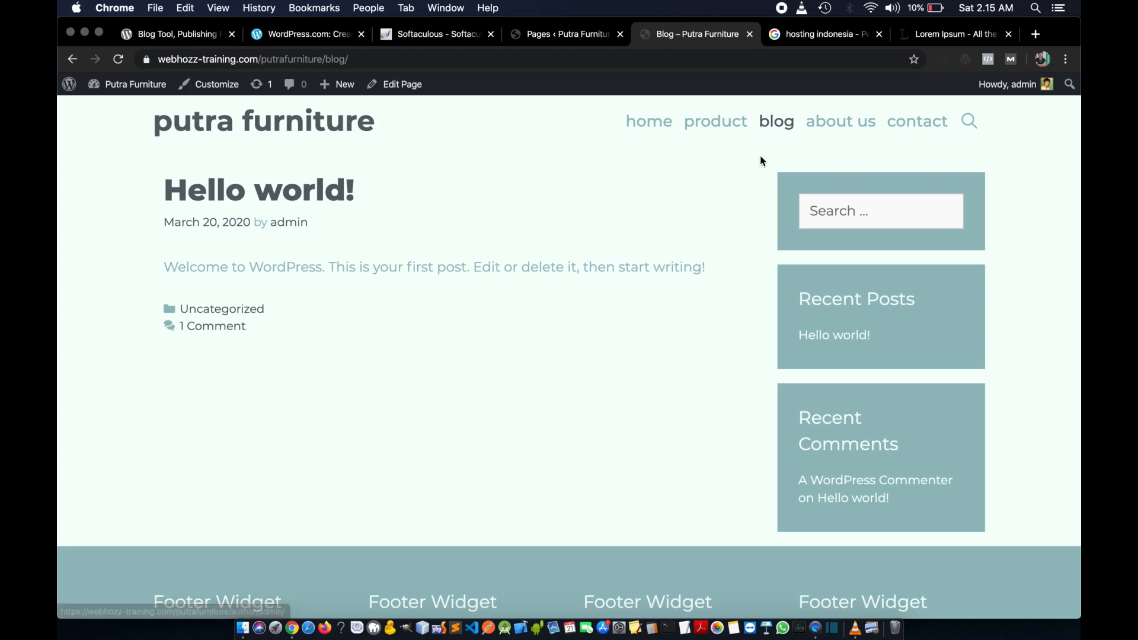
left_click(840, 123)
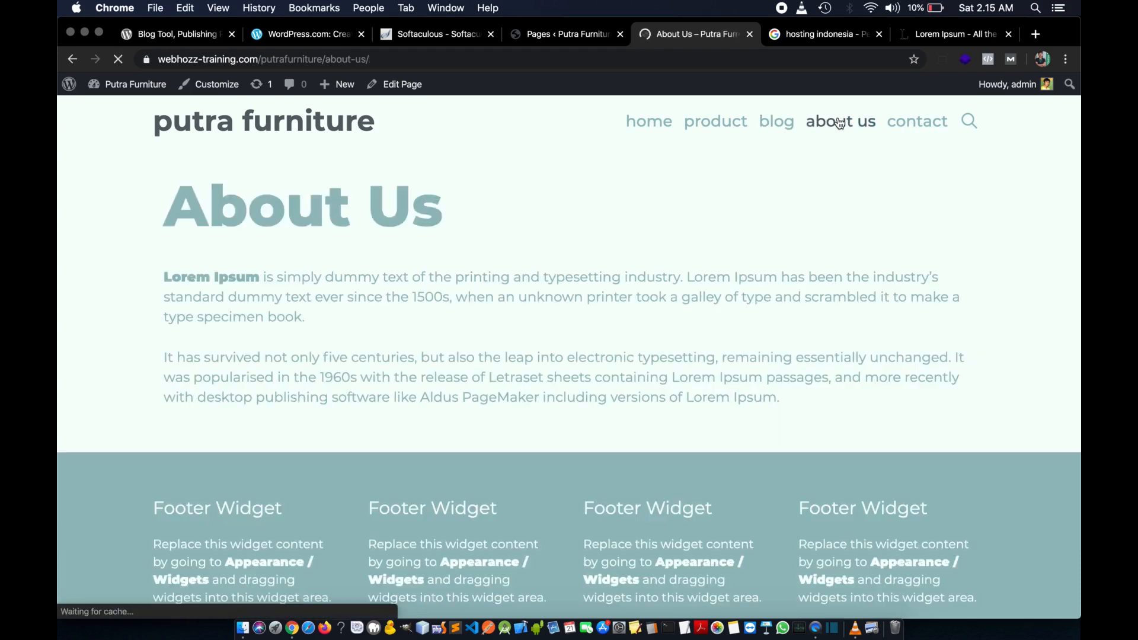
left_click(916, 124)
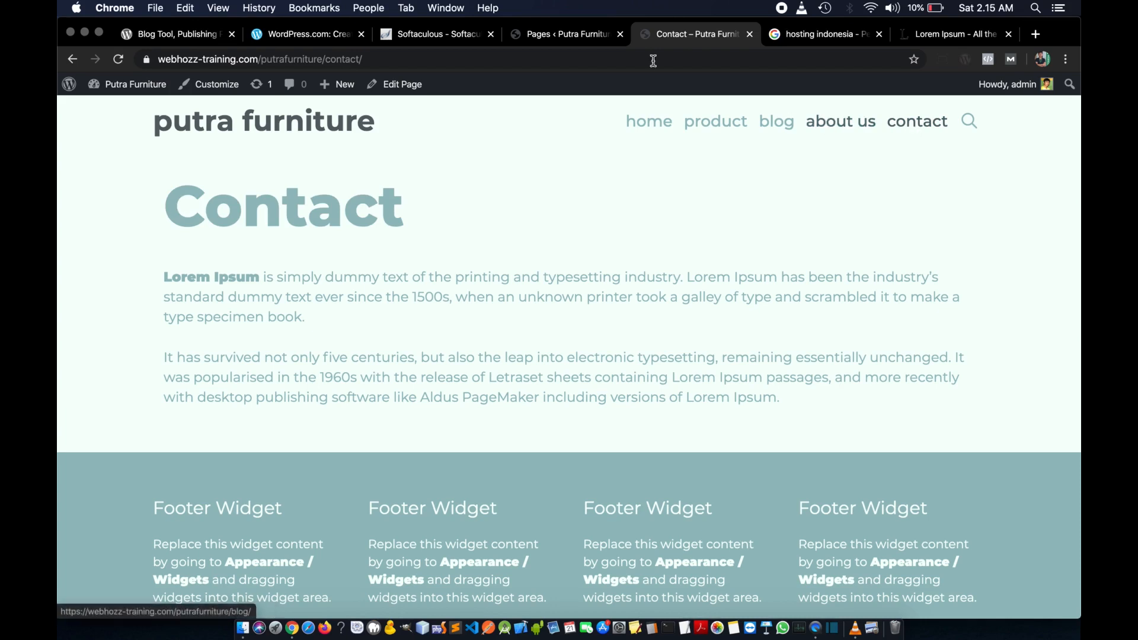
- Open the Home page for editing and insert an empty image block above the first Lorem Ipsum paragraph
left_click(592, 36)
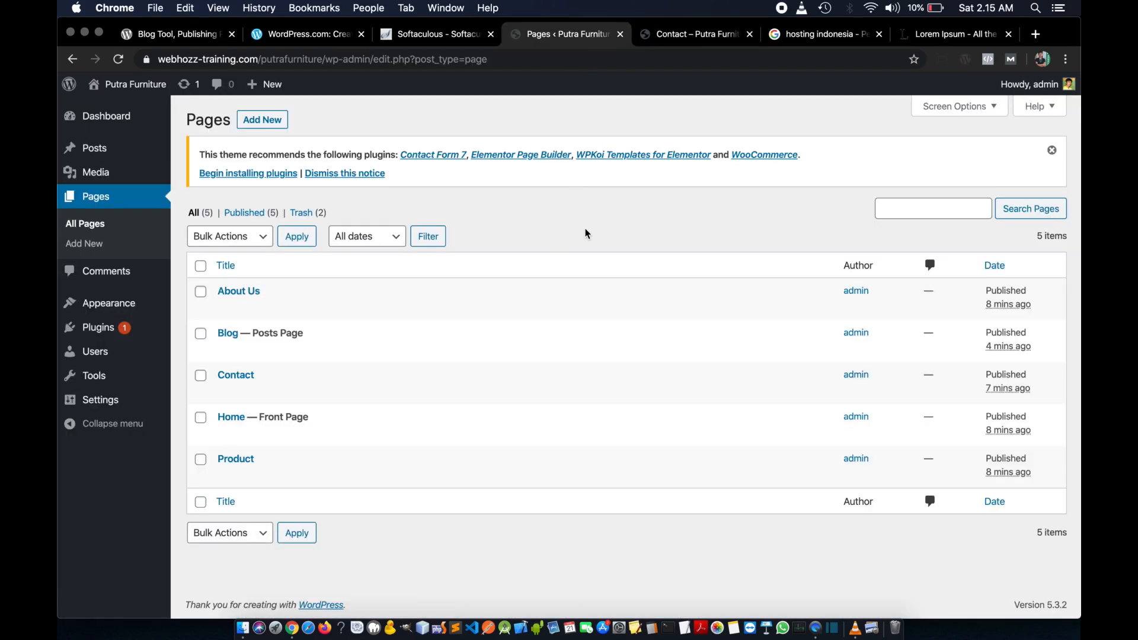
left_click(225, 434)
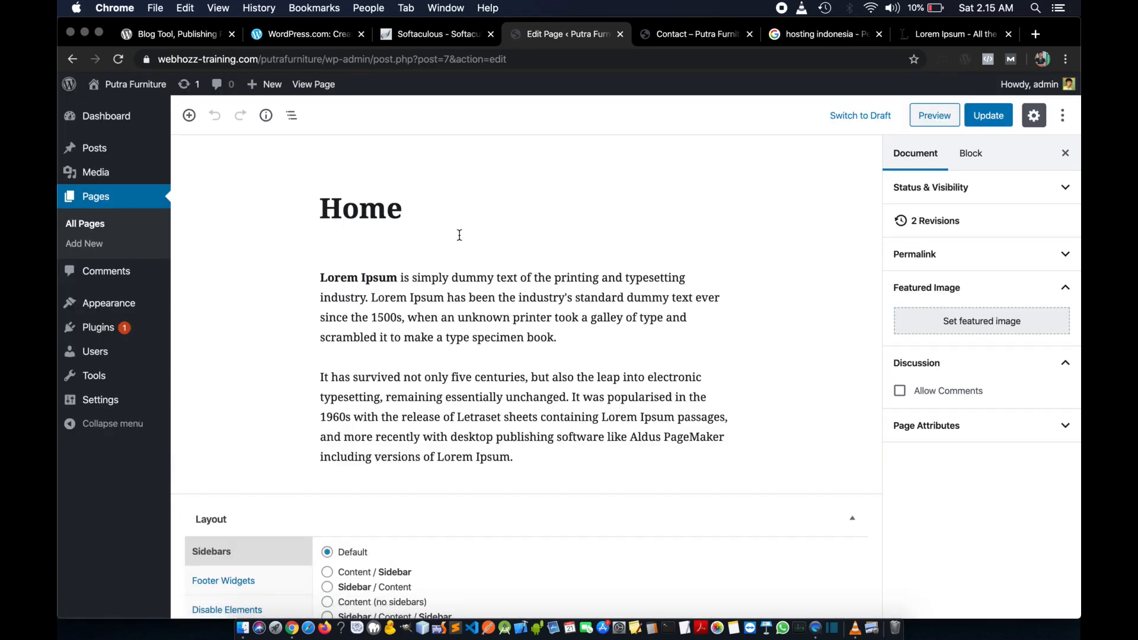
left_click(322, 280)
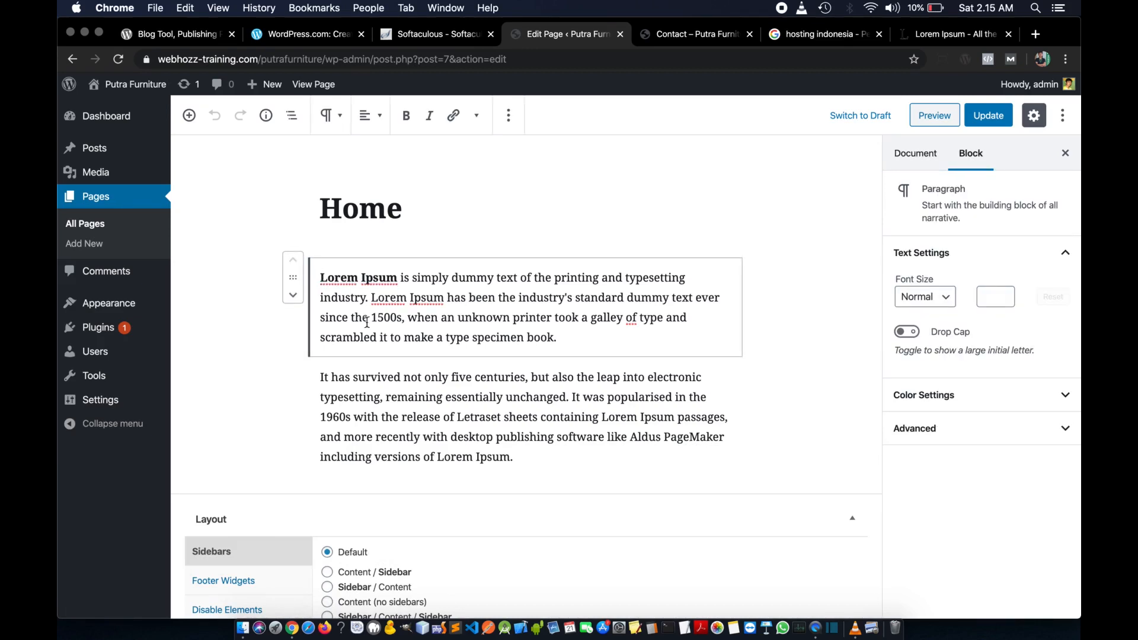
key("Return")
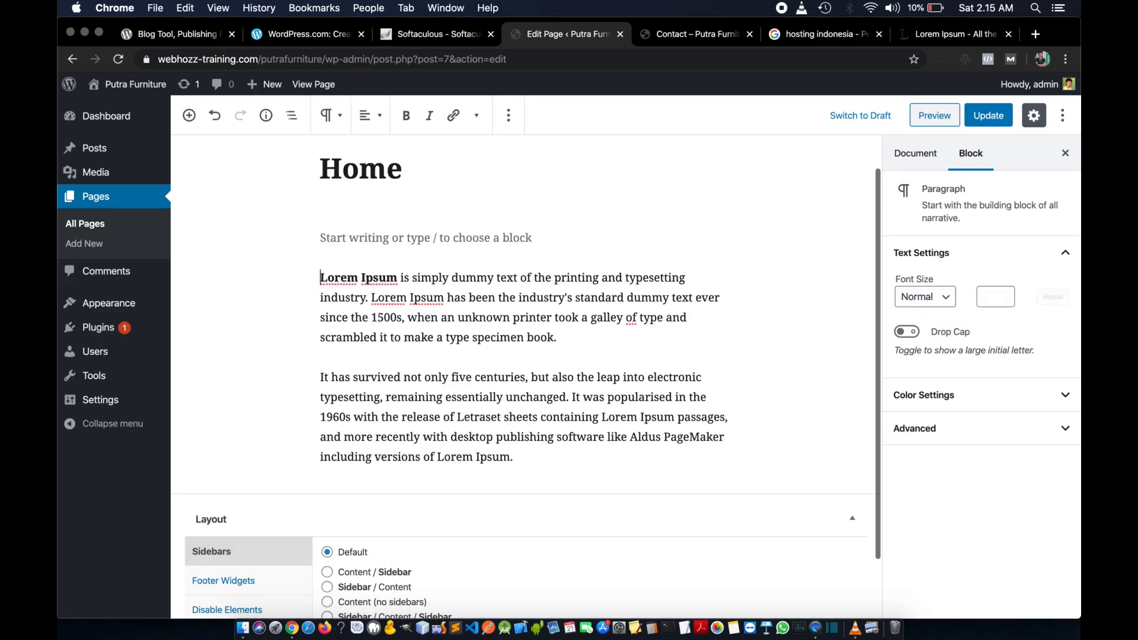
left_click(368, 237)
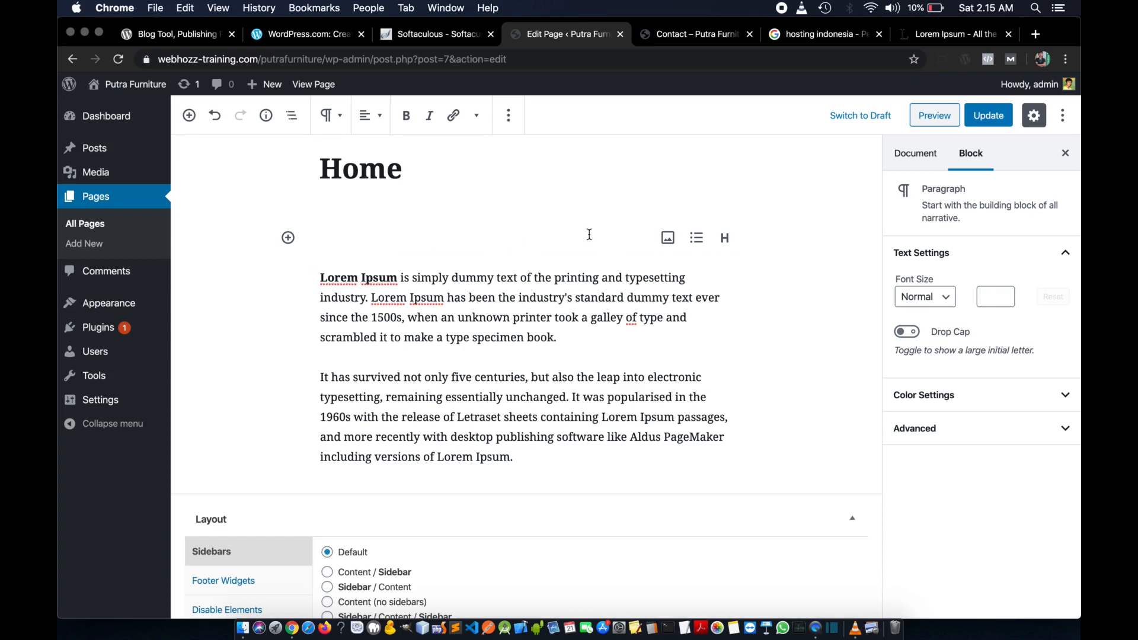
left_click(668, 239)
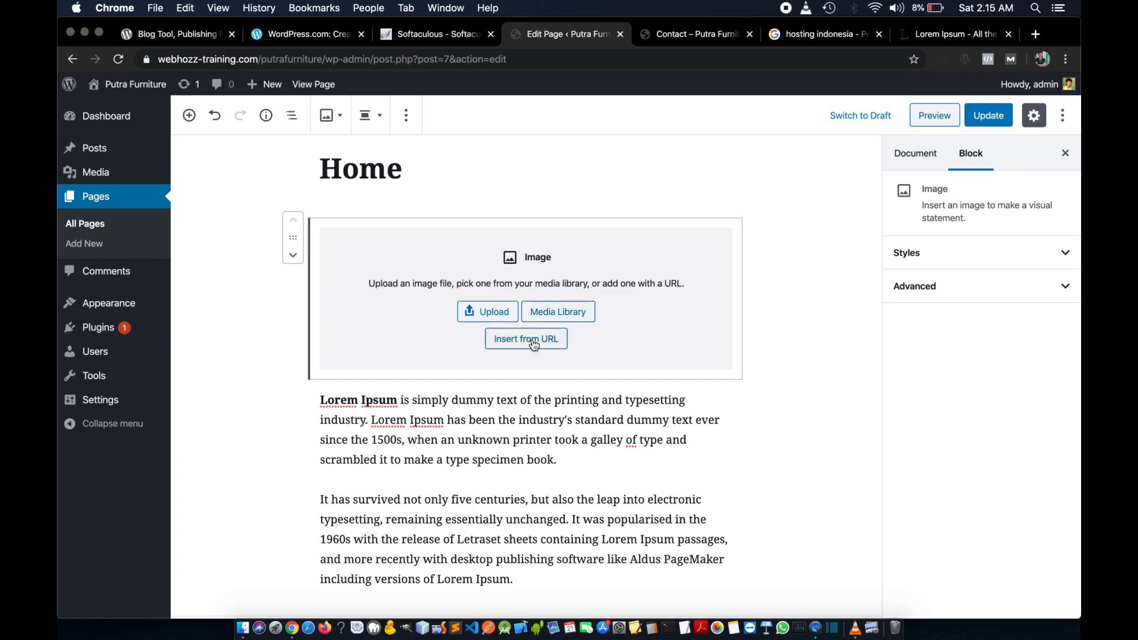
- Upload desain-mug2.jpg from the Desktop into the image block and update the Home page
left_click(495, 320)
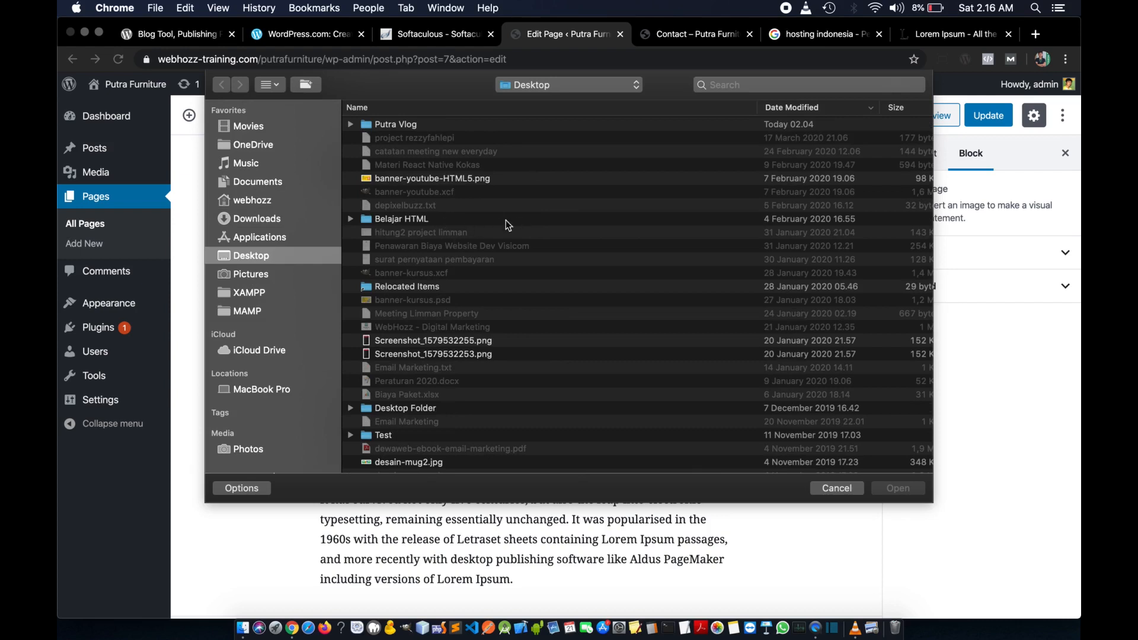
scroll(459, 270, "down", 5)
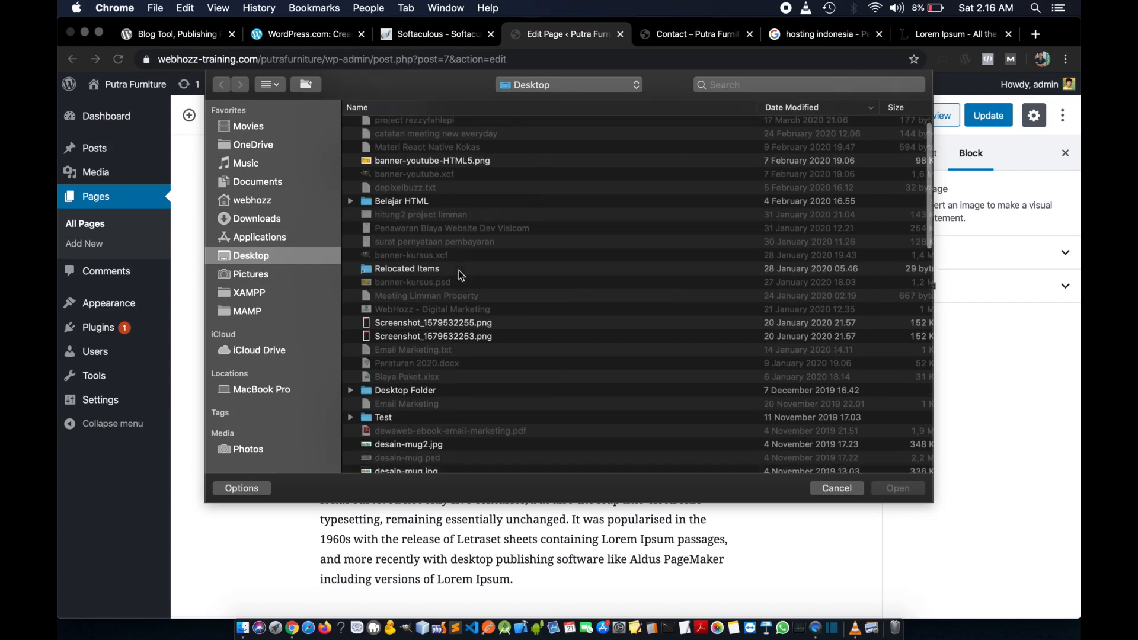
scroll(462, 275, "down", 4)
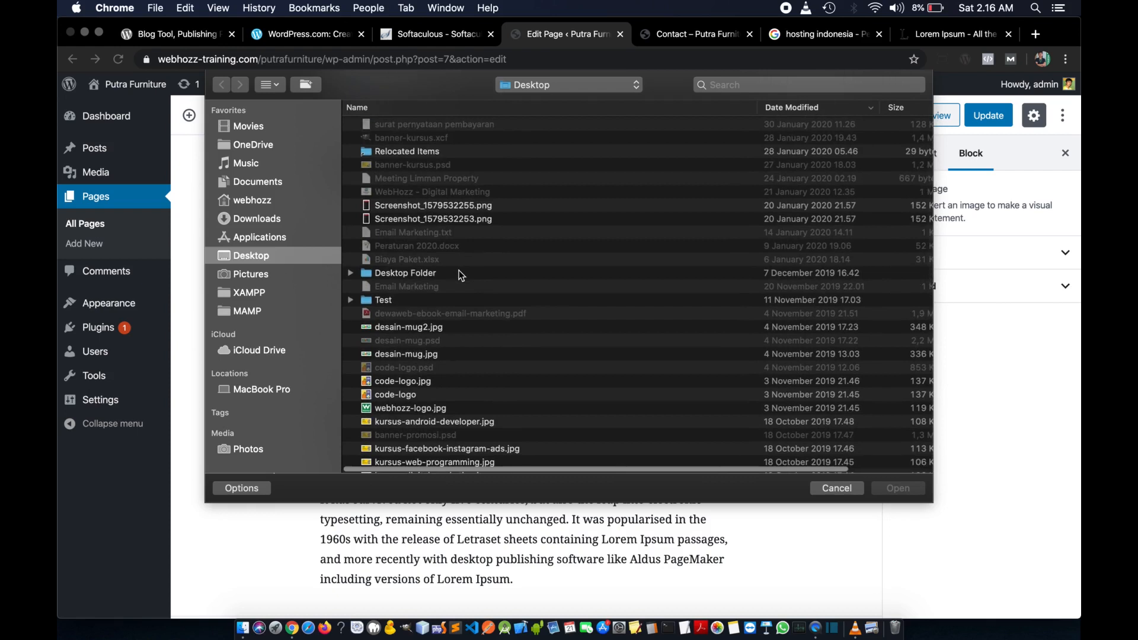
scroll(460, 274, "down", 2)
left_click(425, 295)
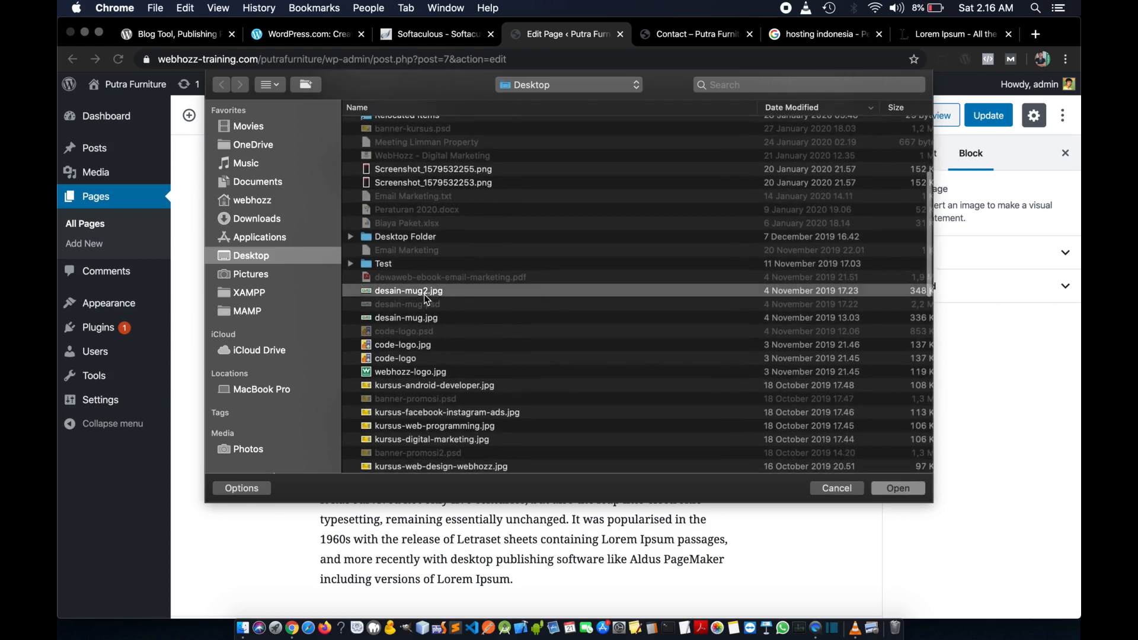
left_click(899, 489)
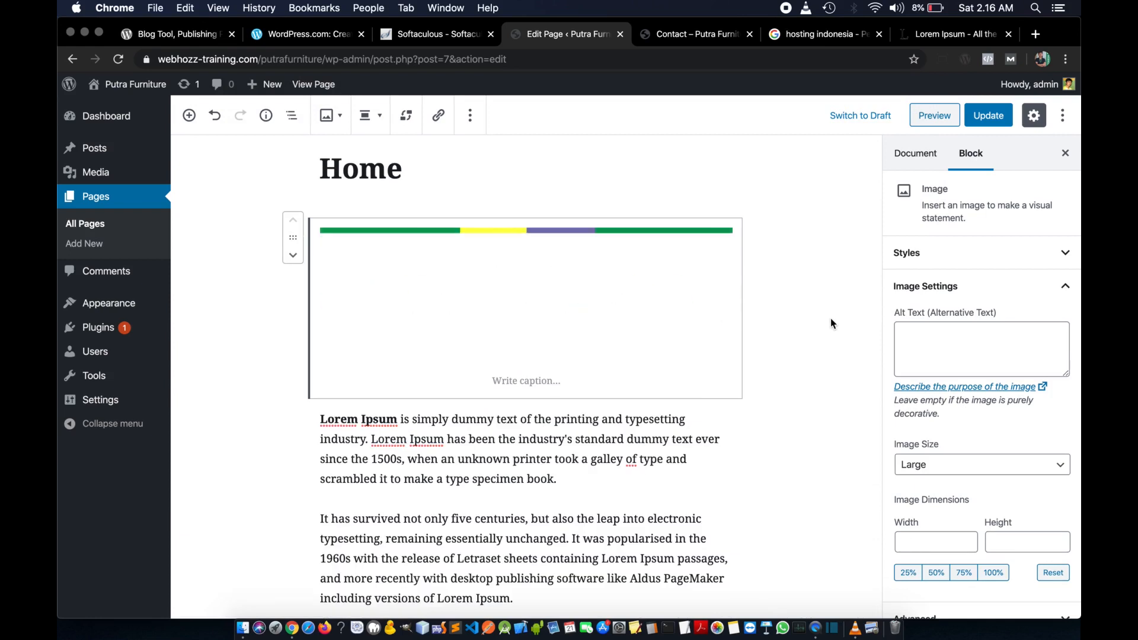
scroll(821, 326, "down", 1)
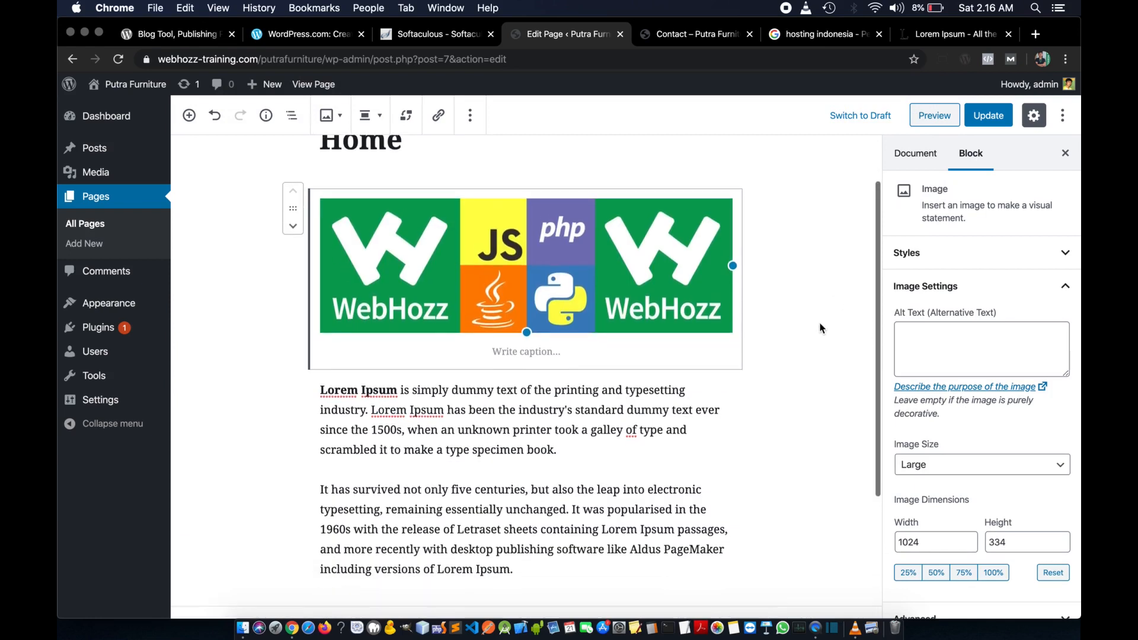
scroll(821, 332, "down", 1)
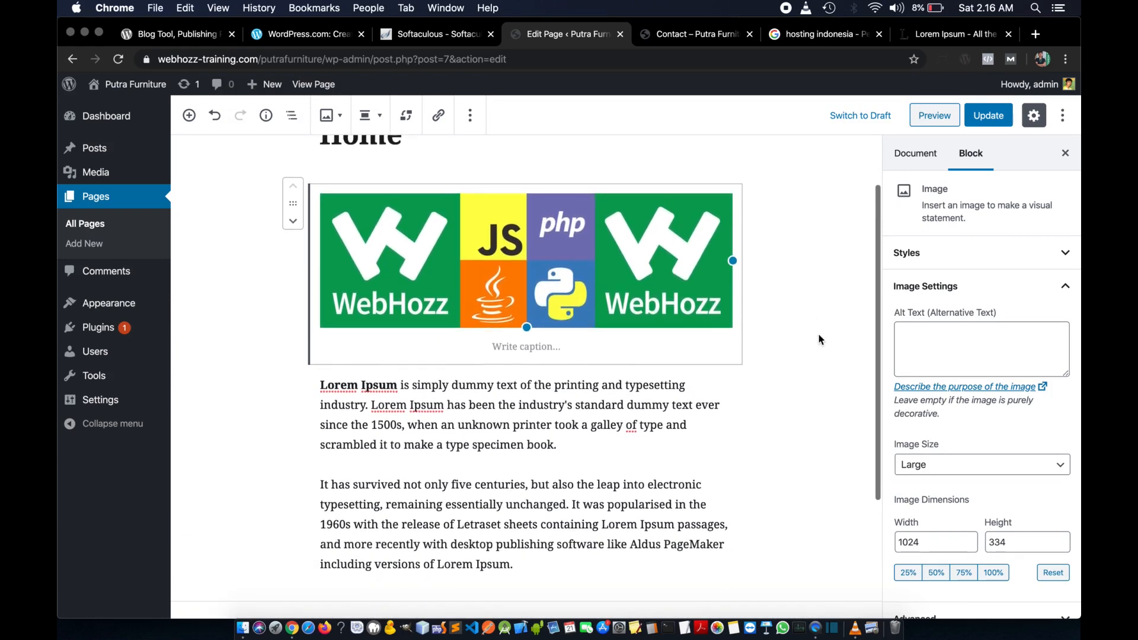
left_click(819, 339)
scroll(820, 329, "up", 2)
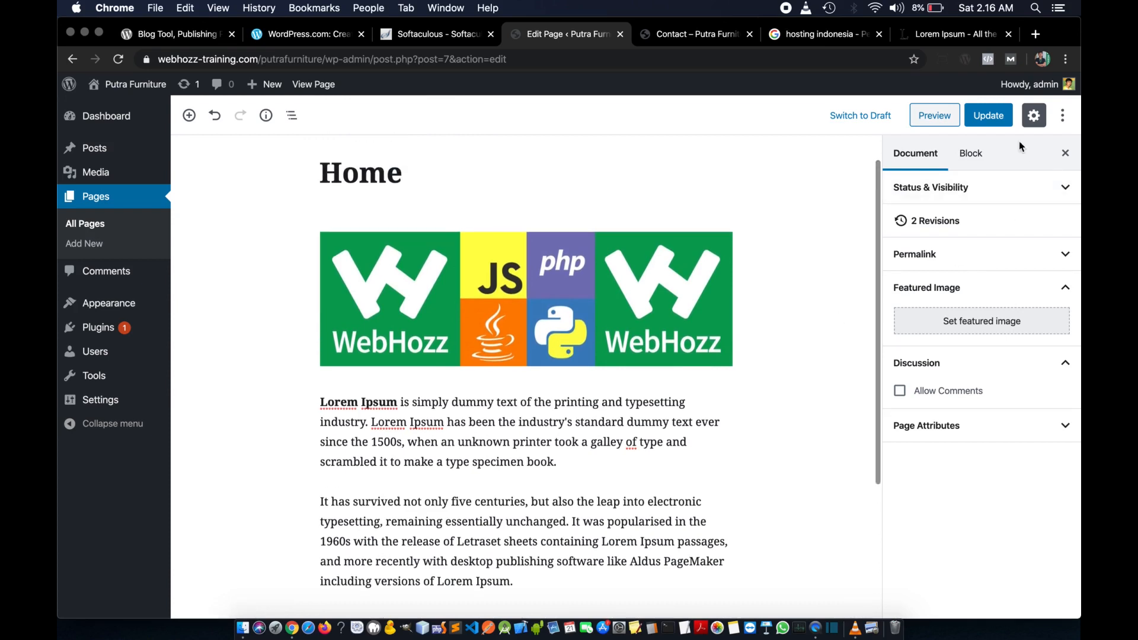
left_click(989, 117)
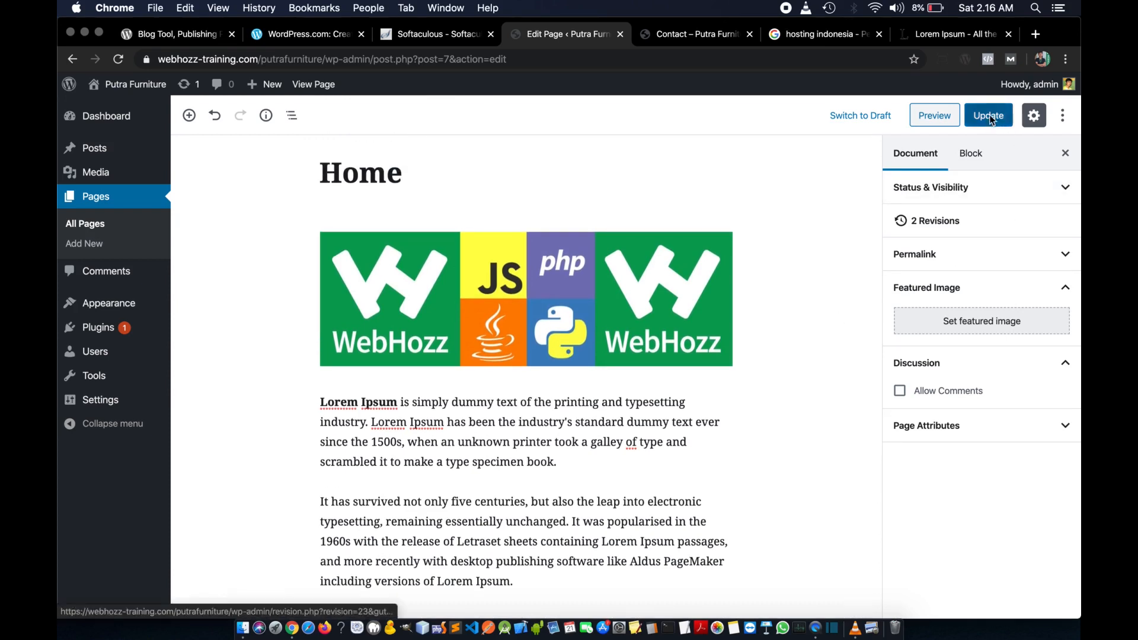
- Check the Home page with its image on the public site and look through the Product, Blog and About Us pages
left_click(692, 34)
left_click(654, 122)
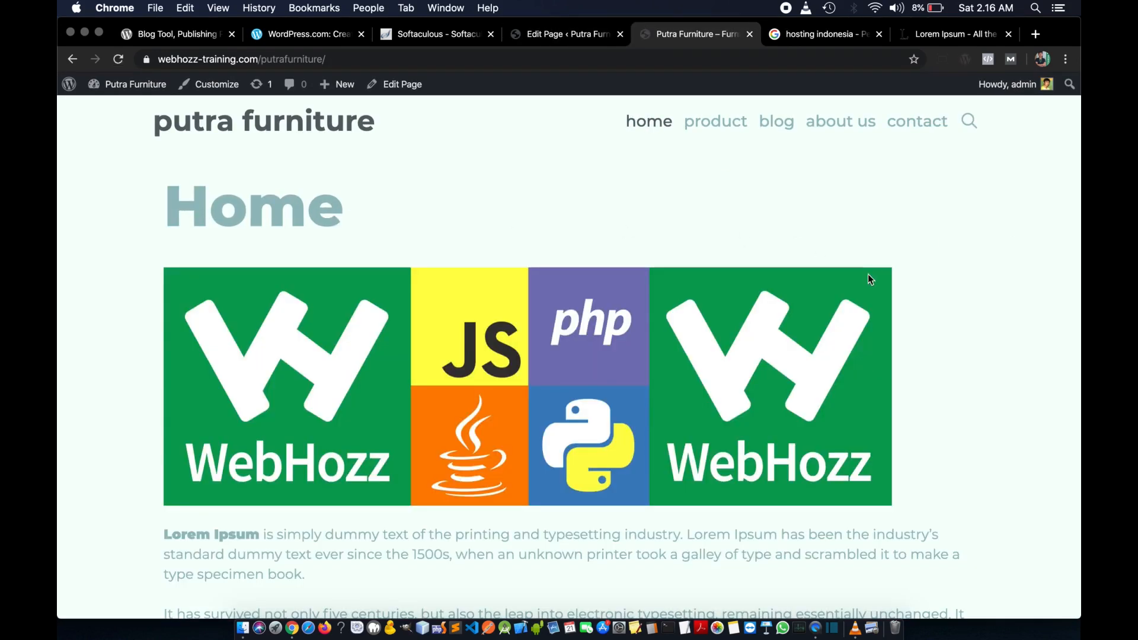
scroll(973, 253, "down", 1)
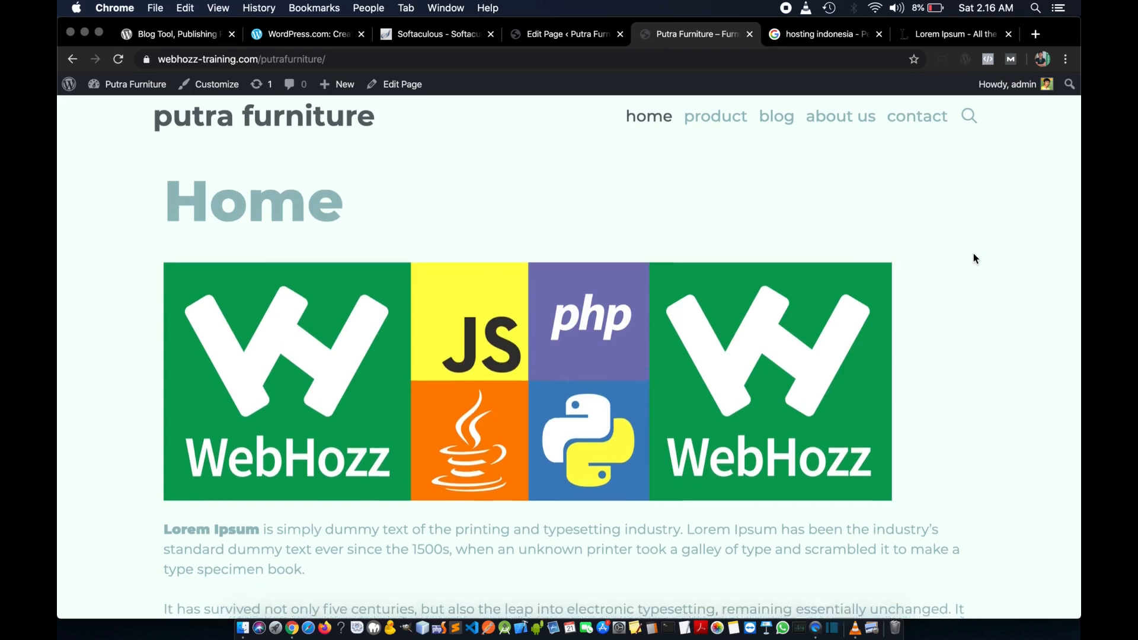
scroll(710, 200, "down", 5)
scroll(710, 202, "down", 2)
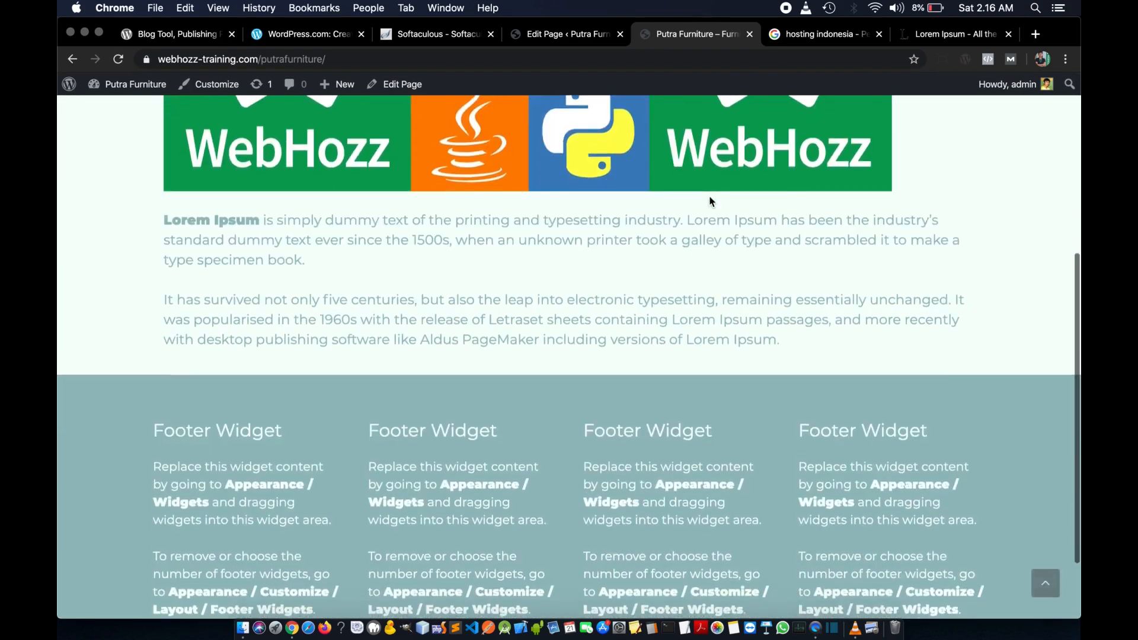
scroll(710, 201, "up", 5)
scroll(711, 202, "up", 1)
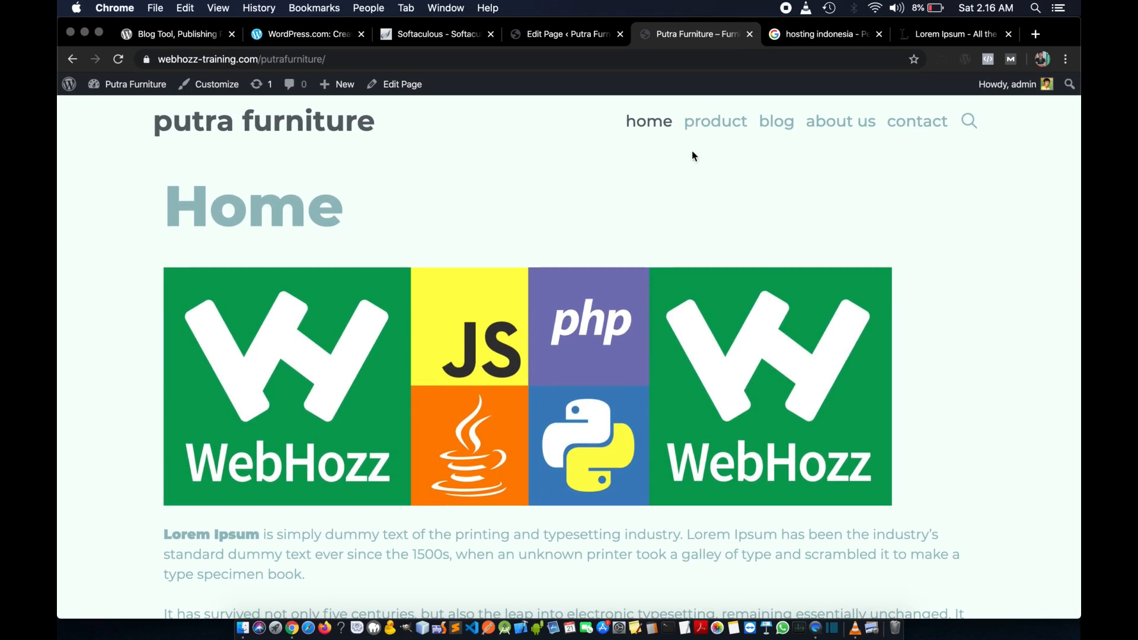
left_click(720, 123)
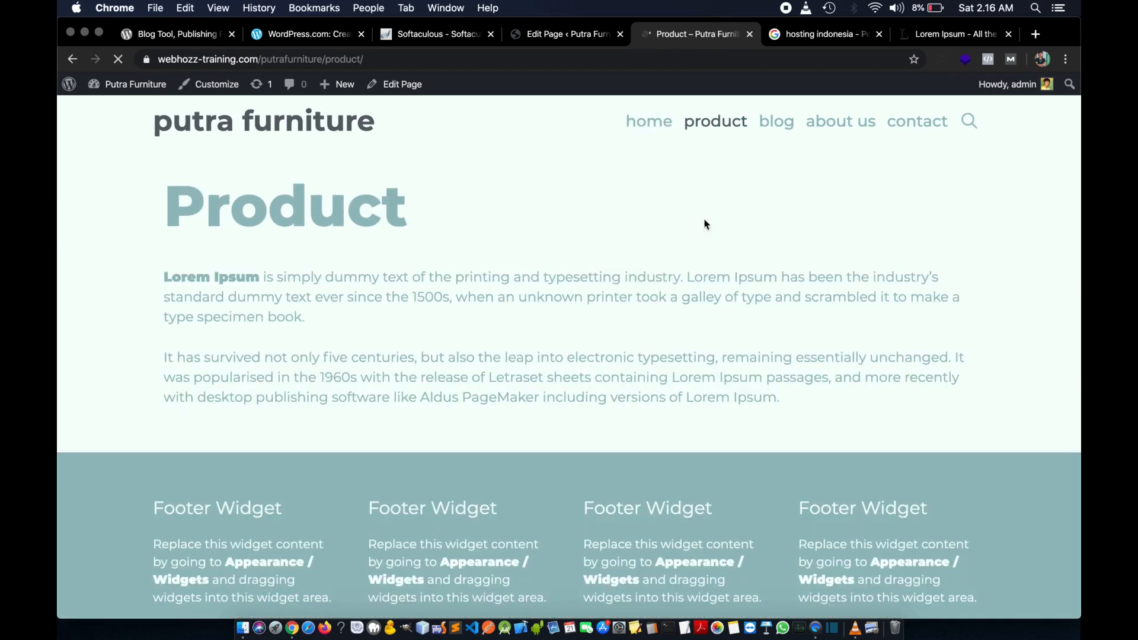
left_click(785, 126)
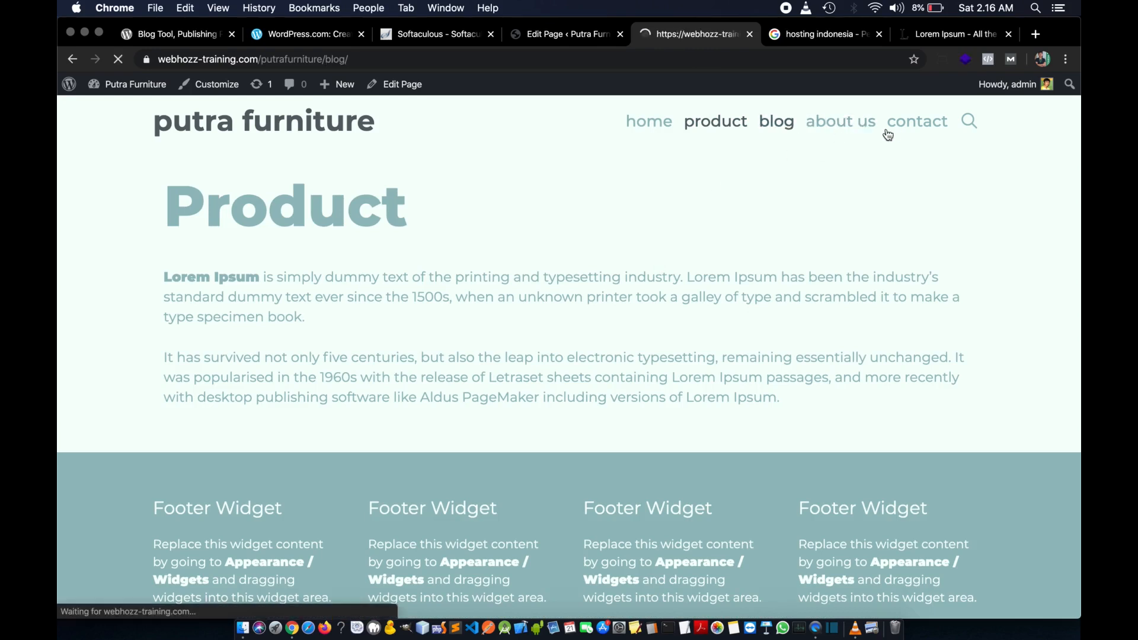
left_click(839, 124)
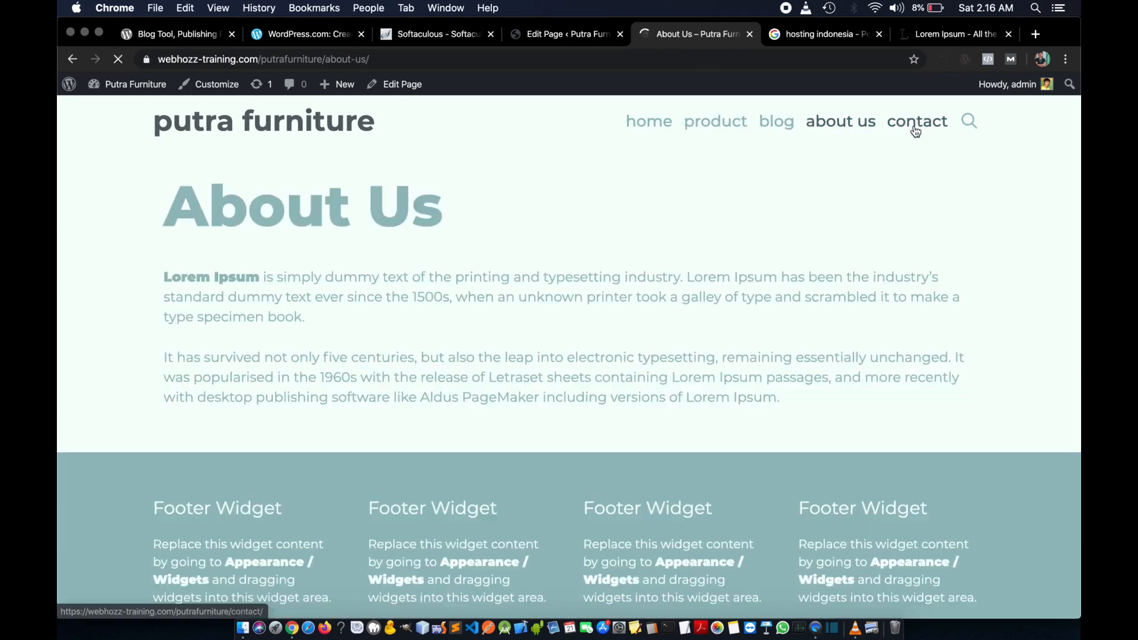
left_click(660, 127)
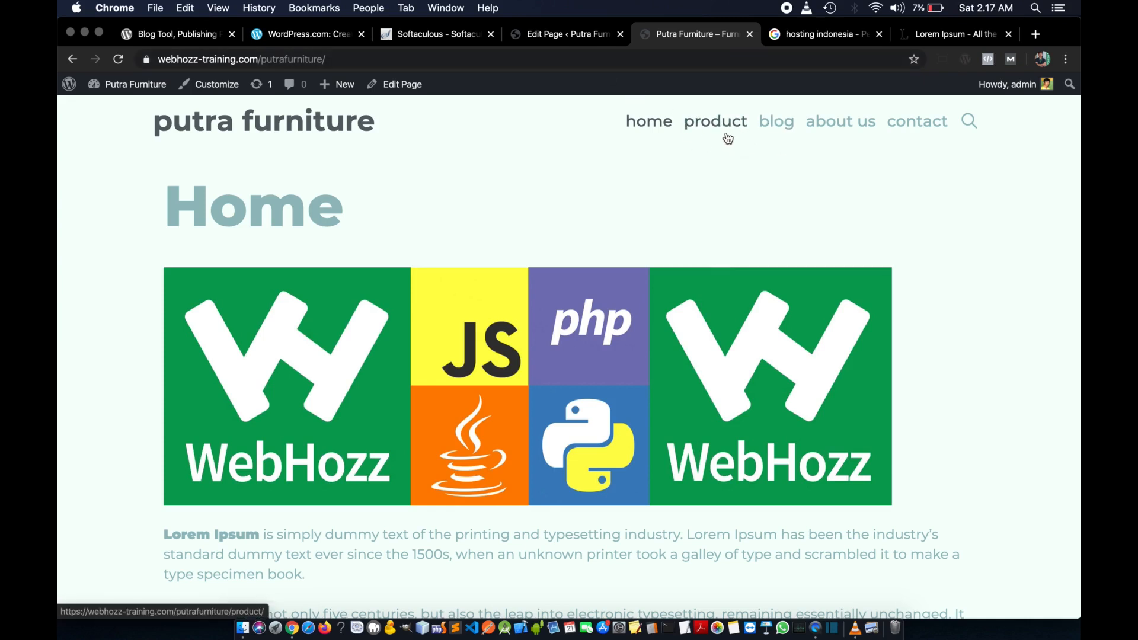
- Create a new page titled "Product 1" with the text "Ini product 1" and publish it
left_click(556, 34)
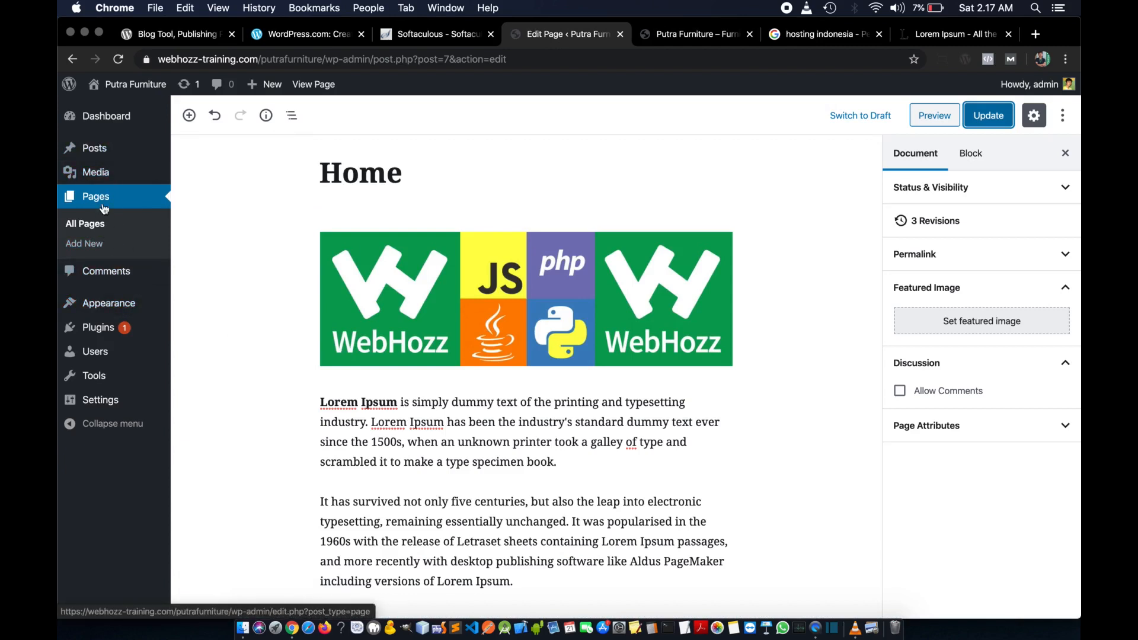
left_click(95, 244)
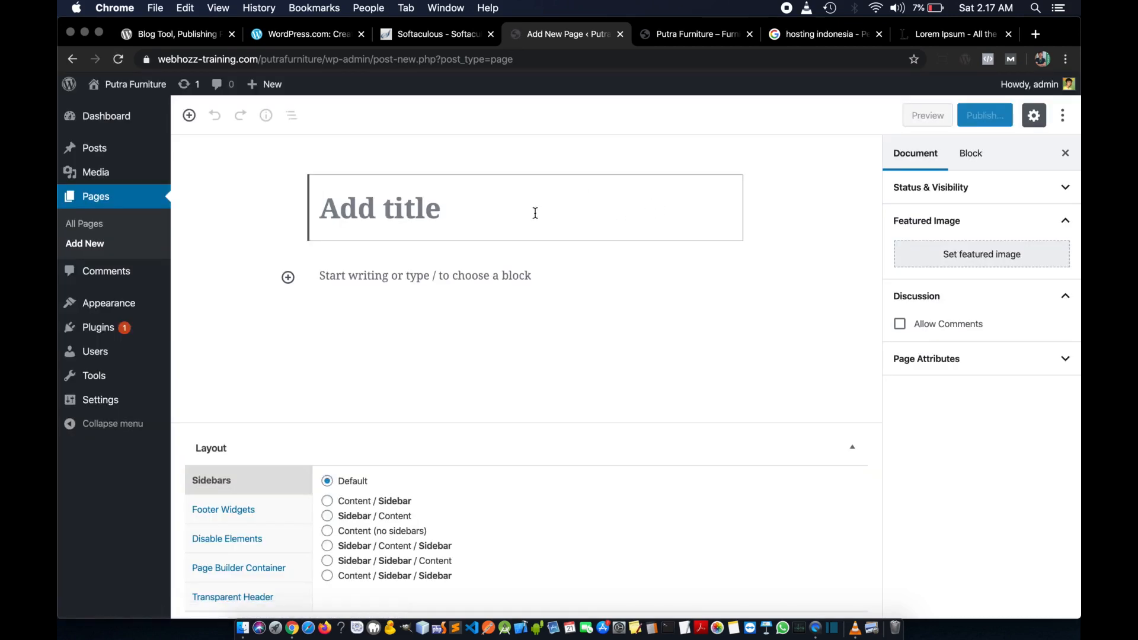
type("Product 1")
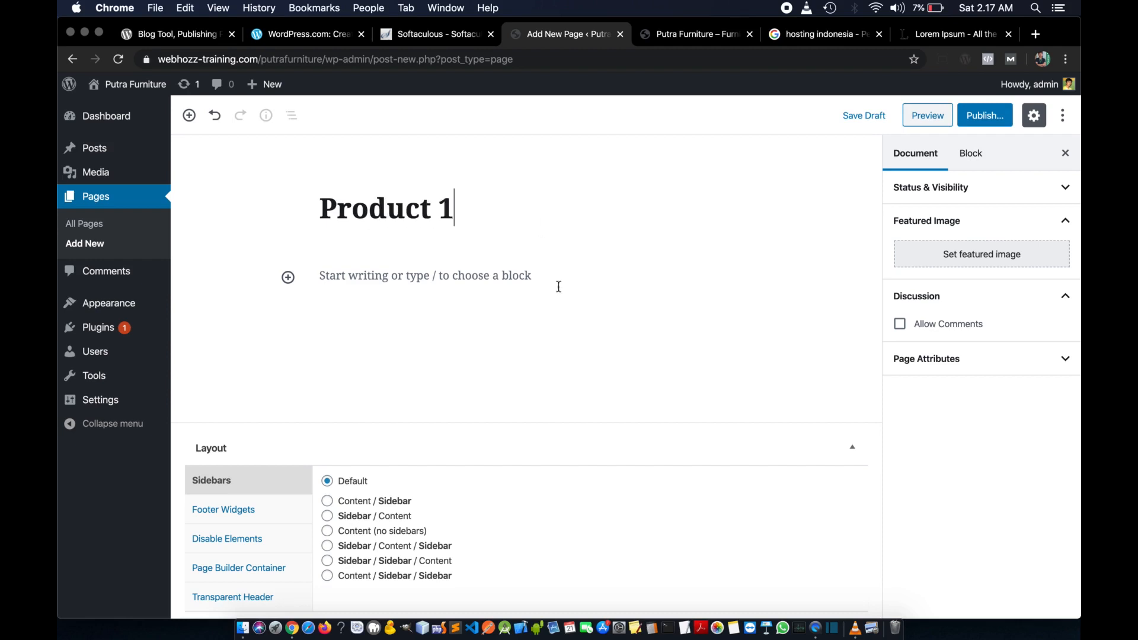
left_click(457, 275)
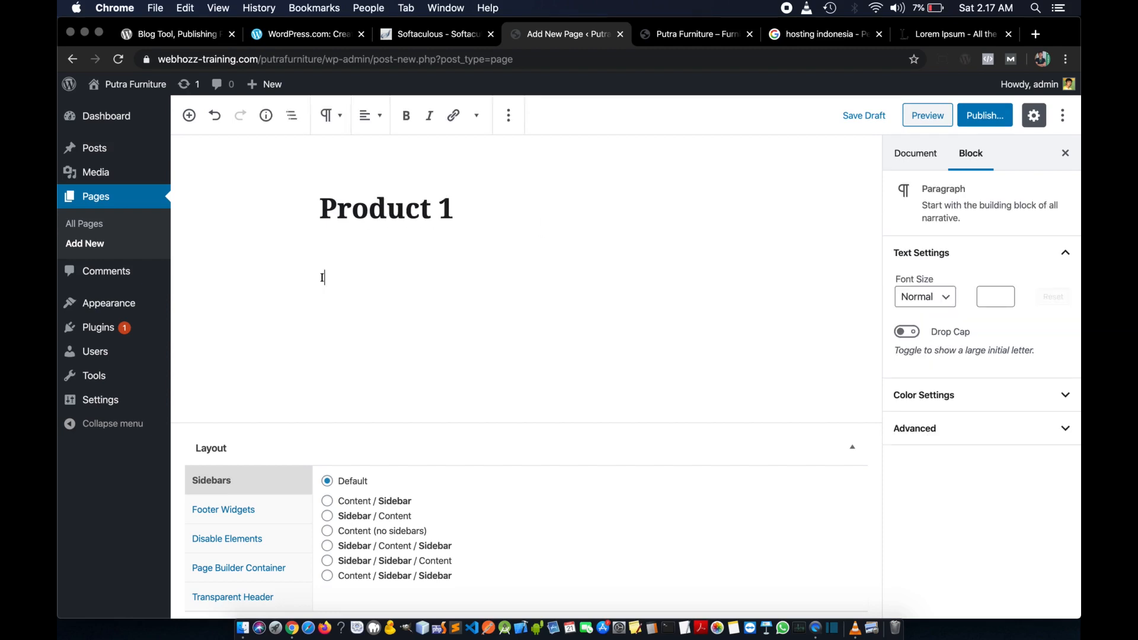
type("Ini produc")
key("BackSpace")
key("BackSpace")
type("1")
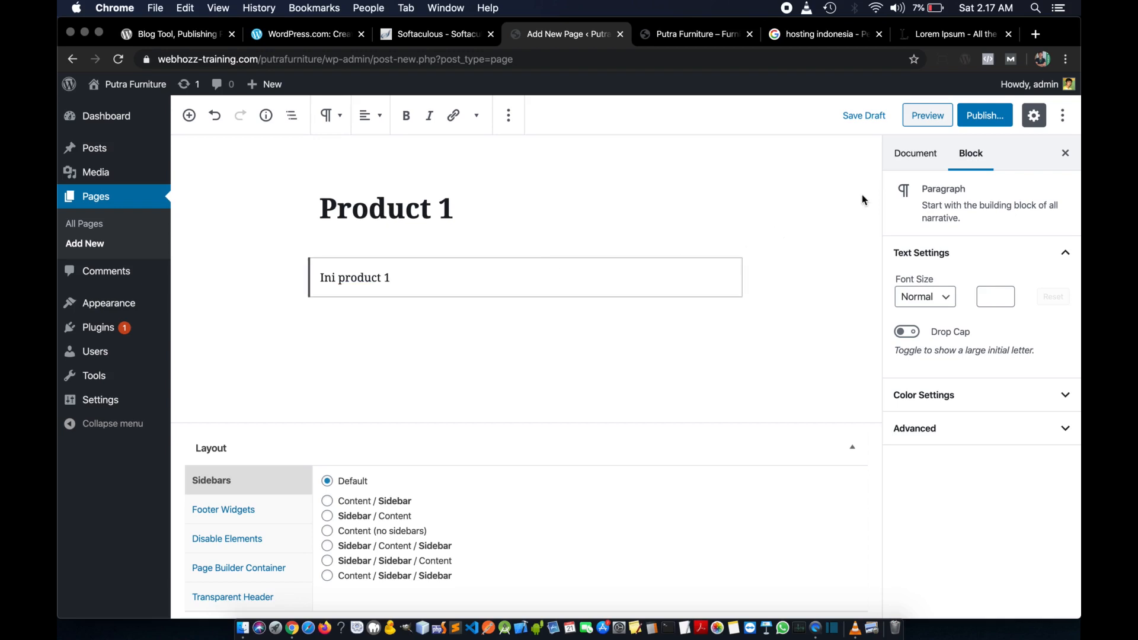
left_click(989, 116)
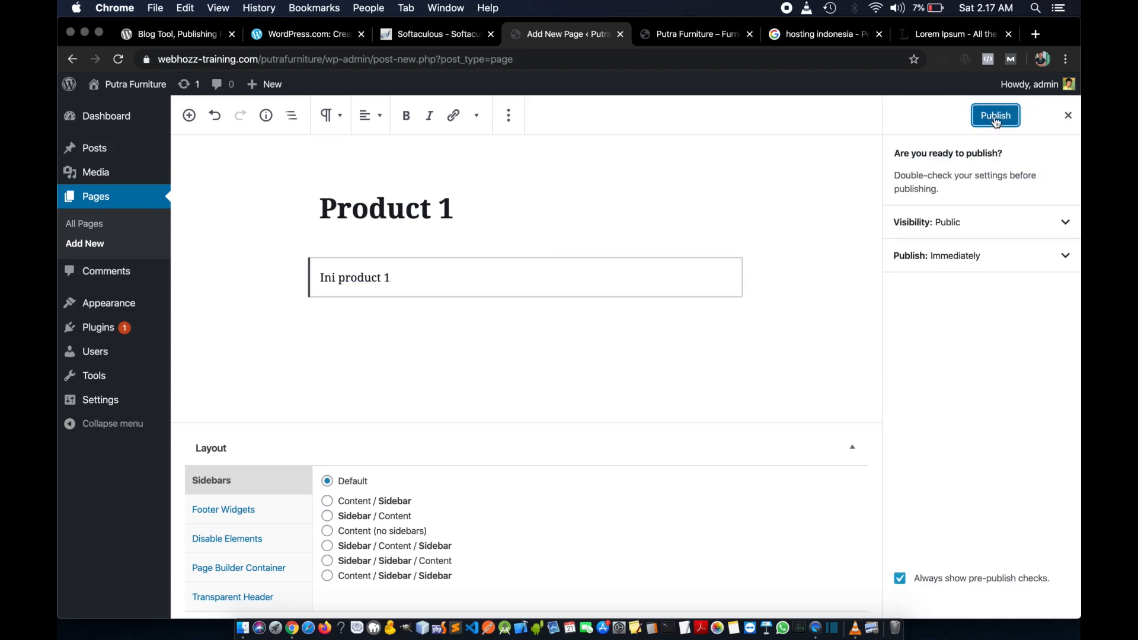
left_click(995, 116)
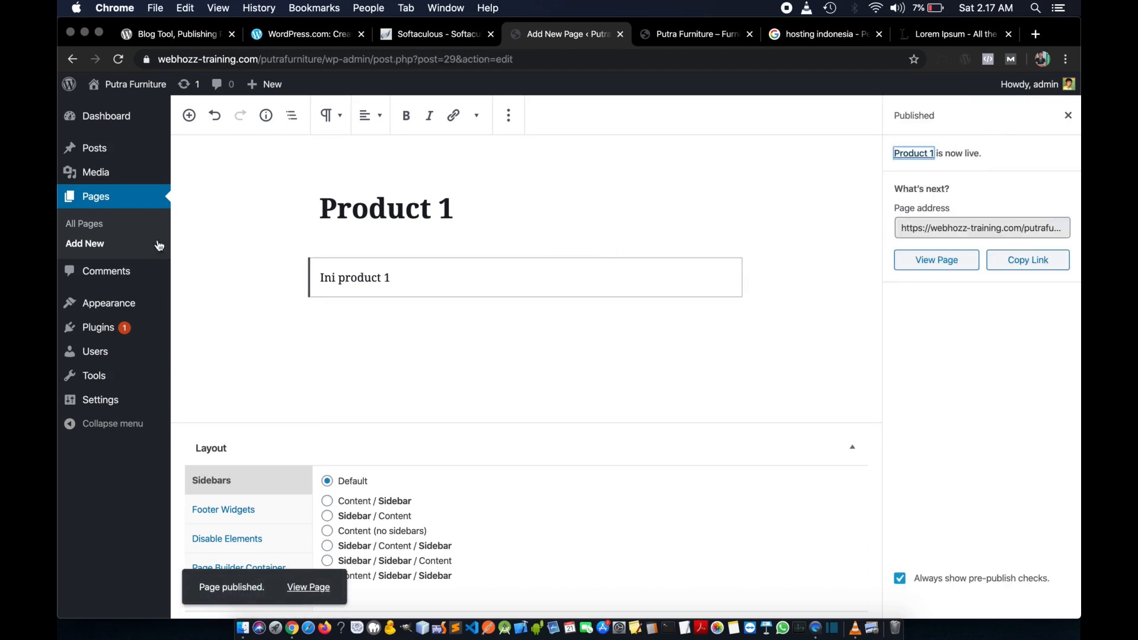
- Create another page titled "Product 2" with the text "Ini product 2" and publish it
left_click(94, 249)
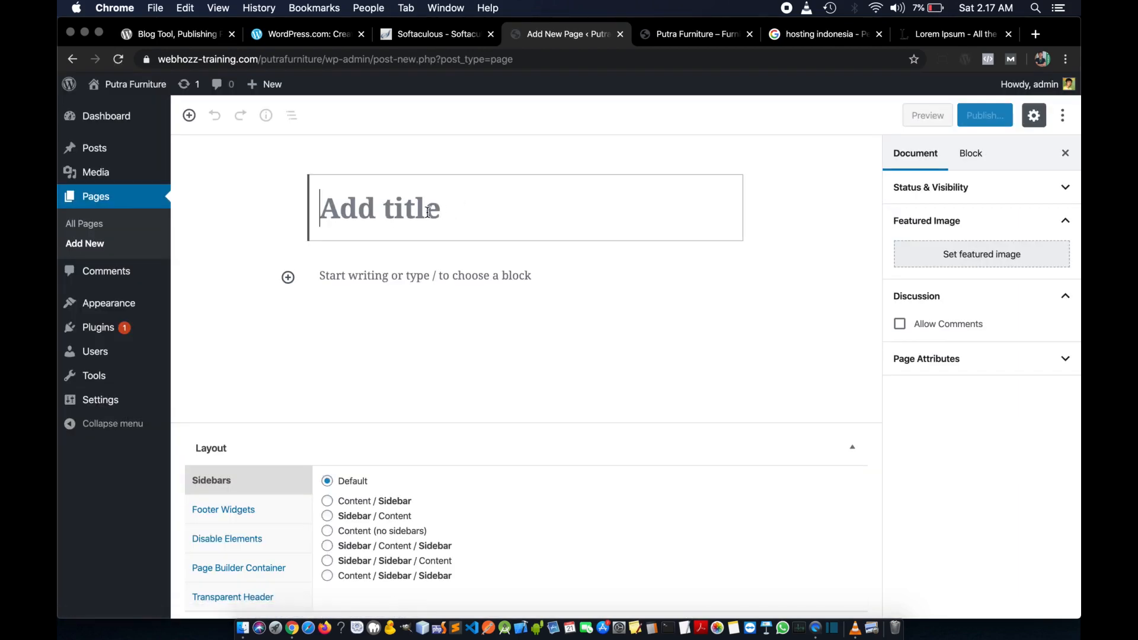
type("Product 2")
left_click(418, 279)
type("Ini product 2")
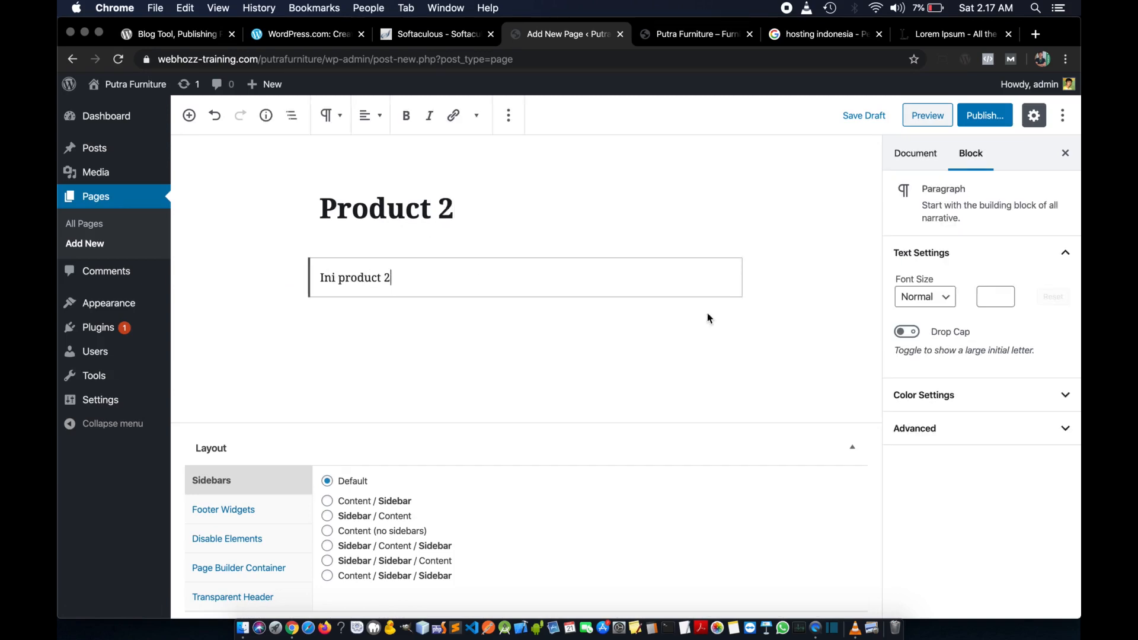
left_click(983, 116)
left_click(998, 118)
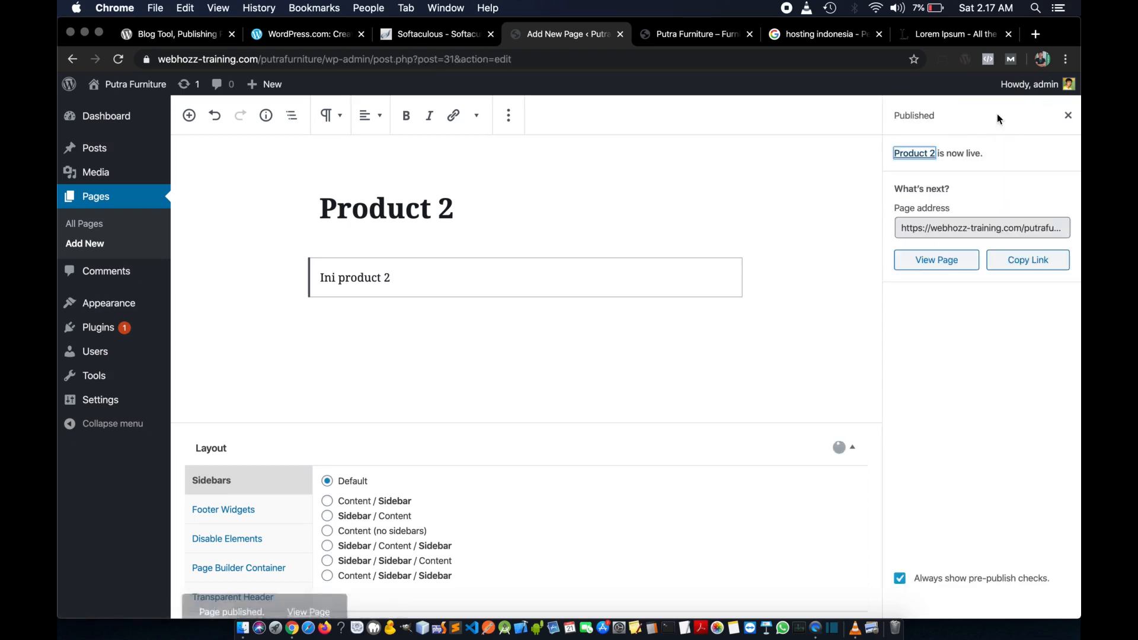
- Add the Product 1 and Product 2 pages to the Main Menu in the site's menu settings
mouse_move(116, 301)
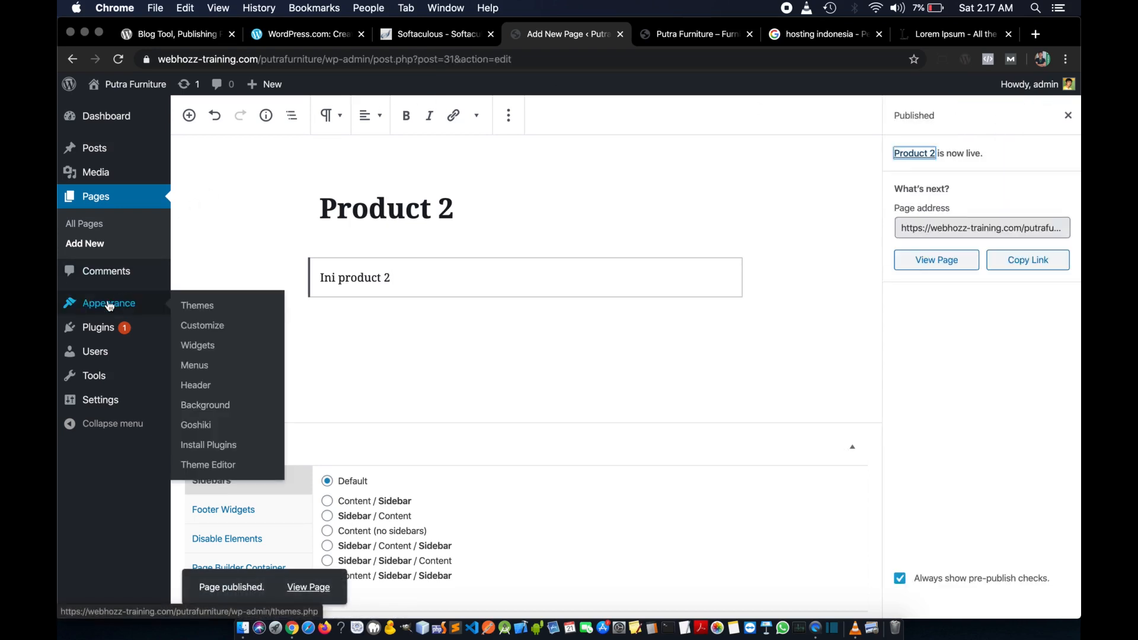
left_click(209, 367)
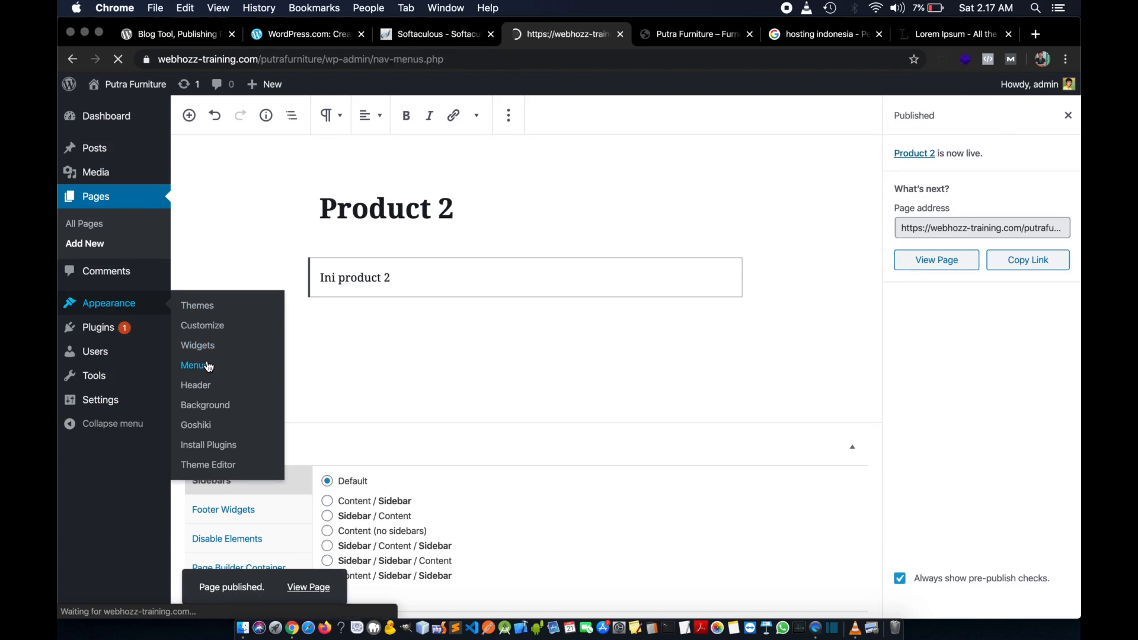
scroll(596, 339, "down", 1)
scroll(597, 340, "down", 3)
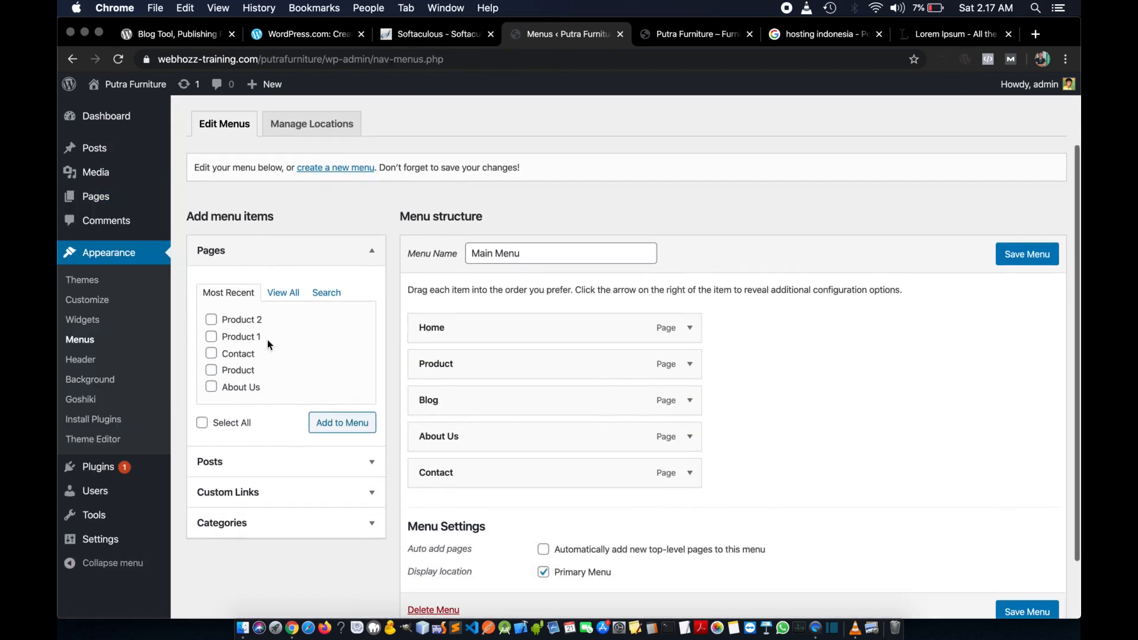
left_click(249, 320)
left_click(241, 337)
left_click(1041, 55)
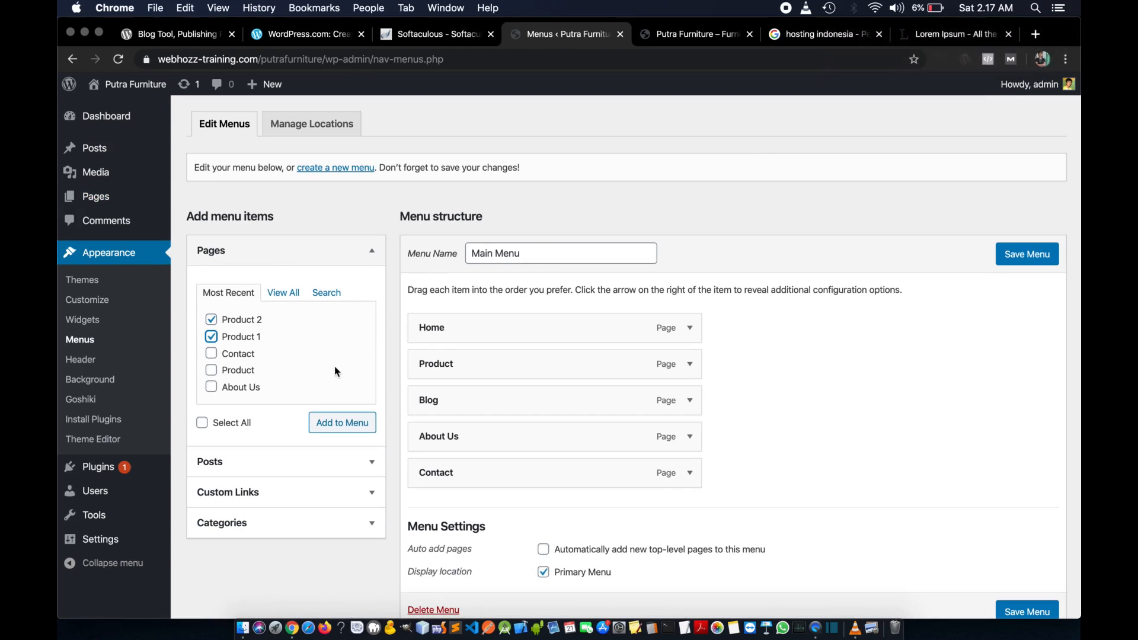
left_click(347, 421)
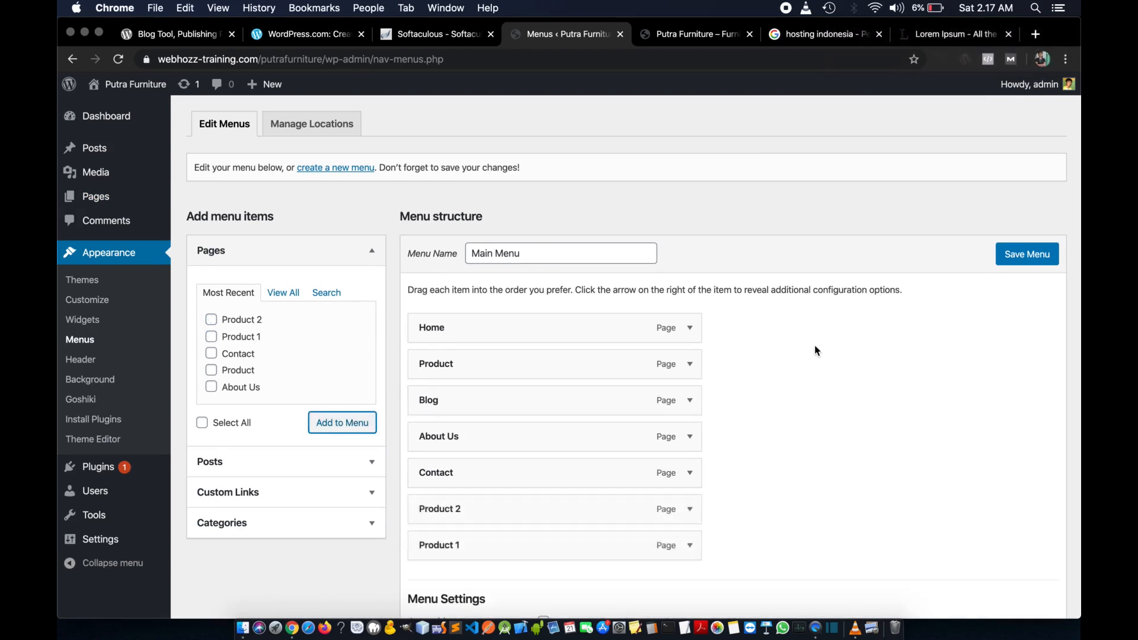
- Nest Product 1 and Product 2, in that order, as sub items under Product and save the Main Menu
scroll(816, 346, "down", 1)
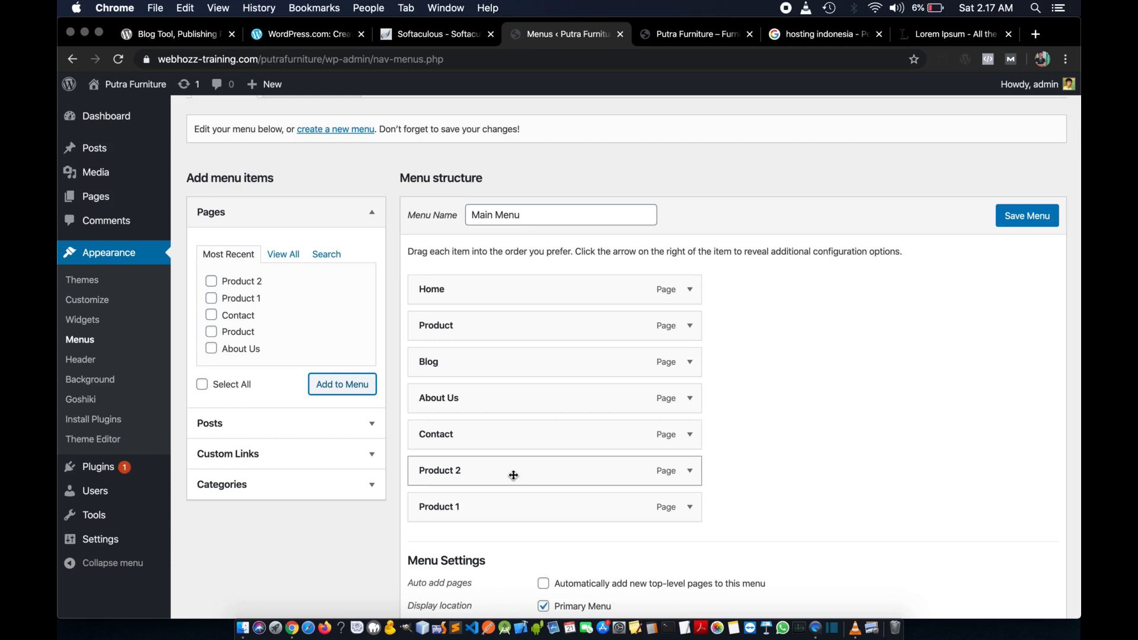
left_click_drag(513, 475, 545, 364)
left_click_drag(500, 503, 526, 359)
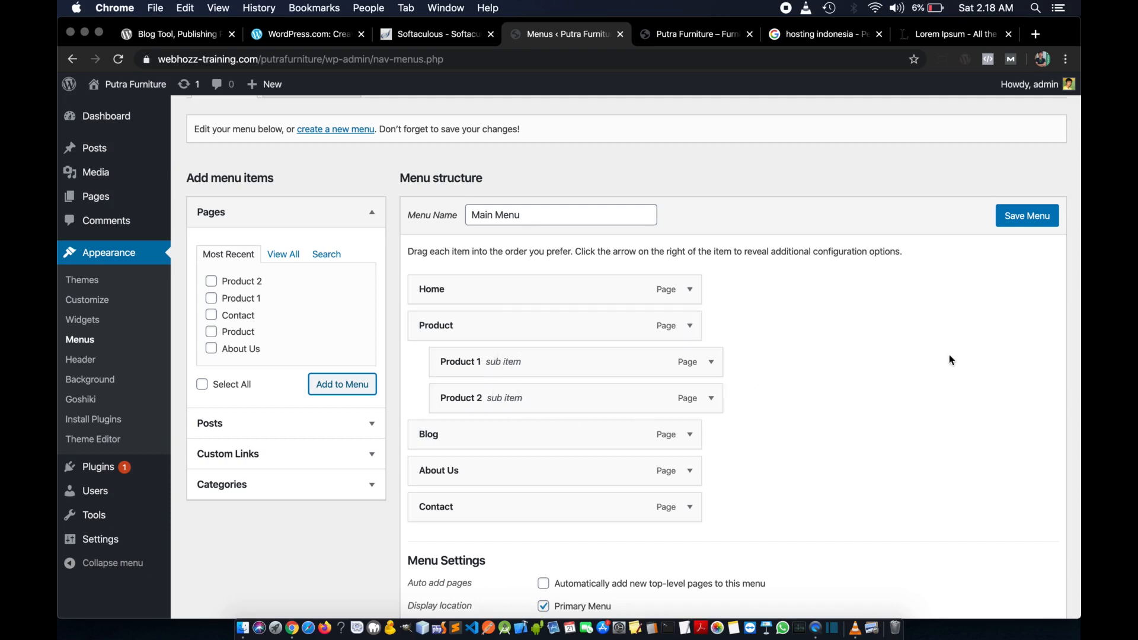
left_click(1035, 223)
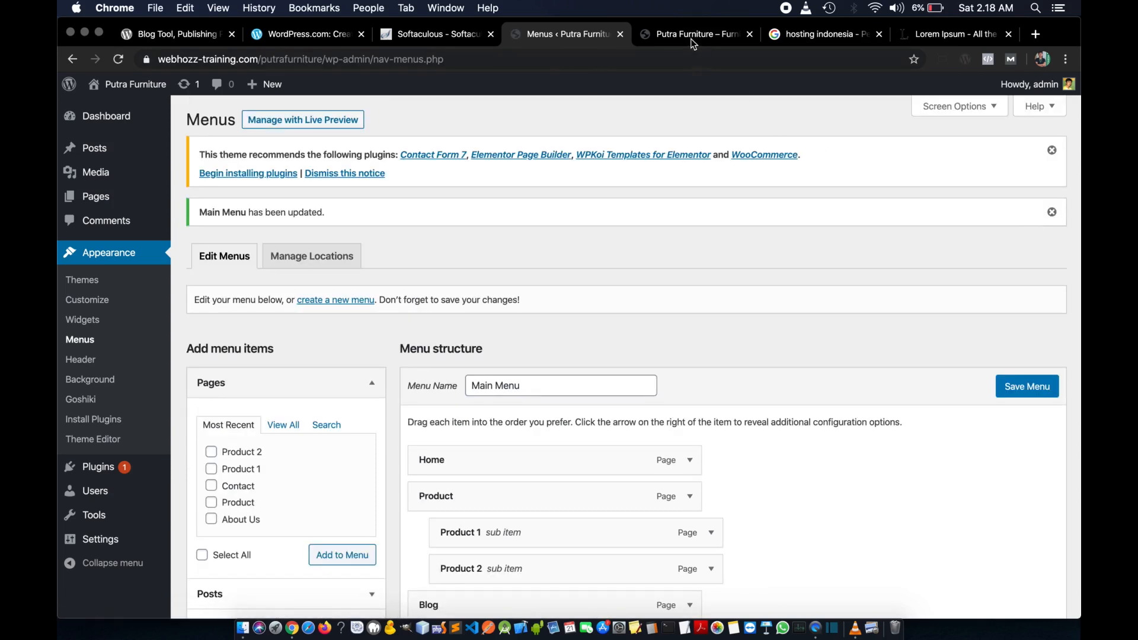
- Reload the public Home page and check the Product submenu in its navigation
left_click(691, 39)
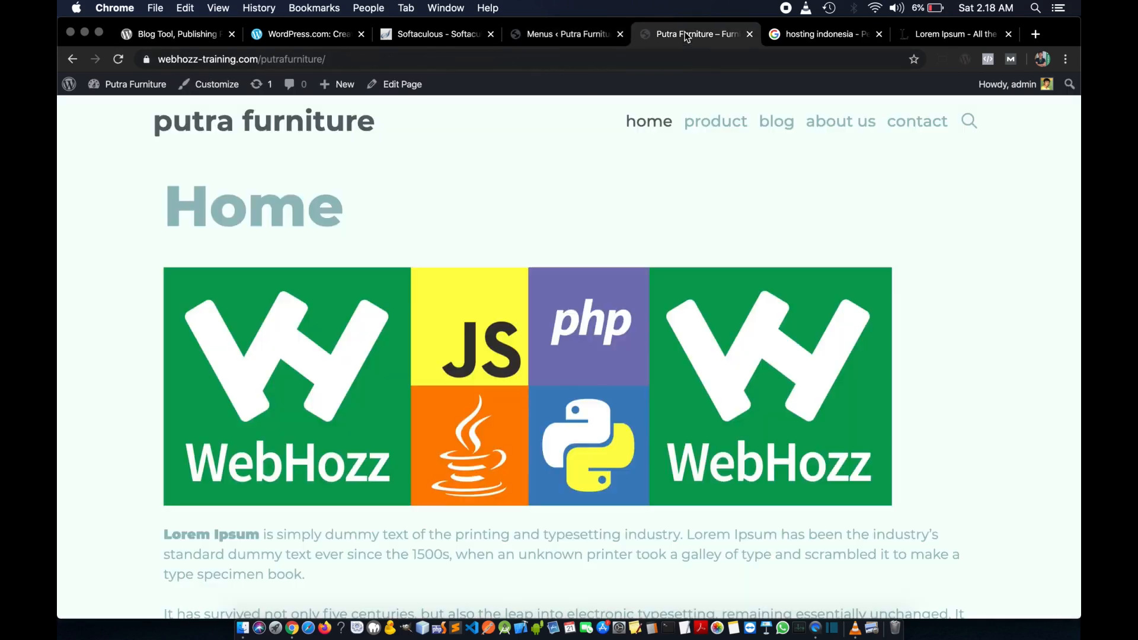
left_click(118, 59)
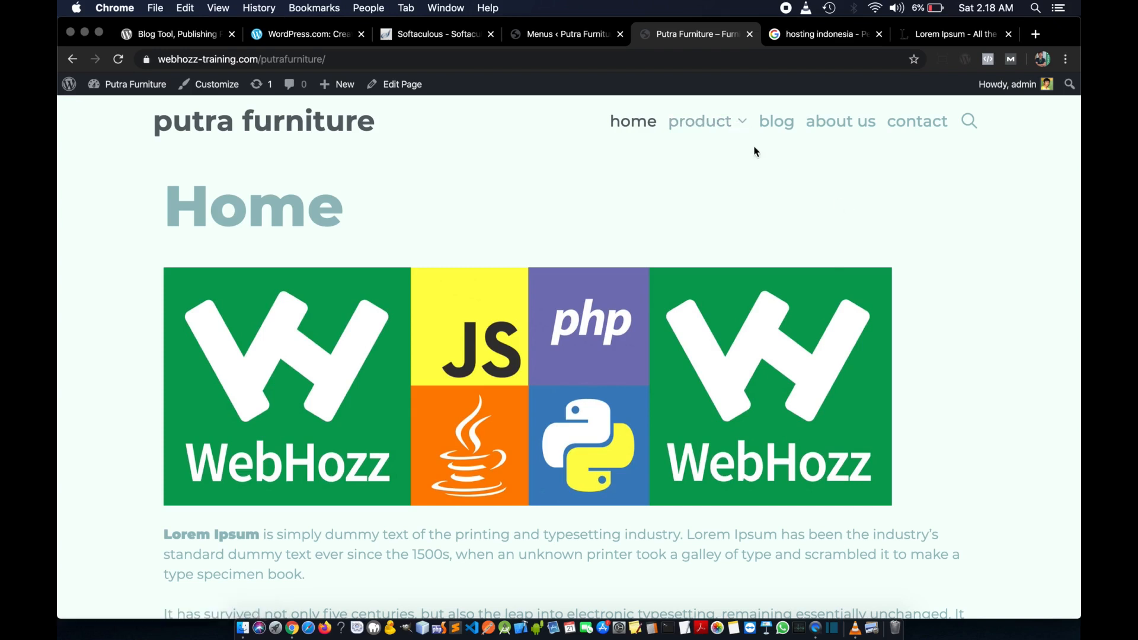
mouse_move(741, 124)
scroll(919, 296, "down", 3)
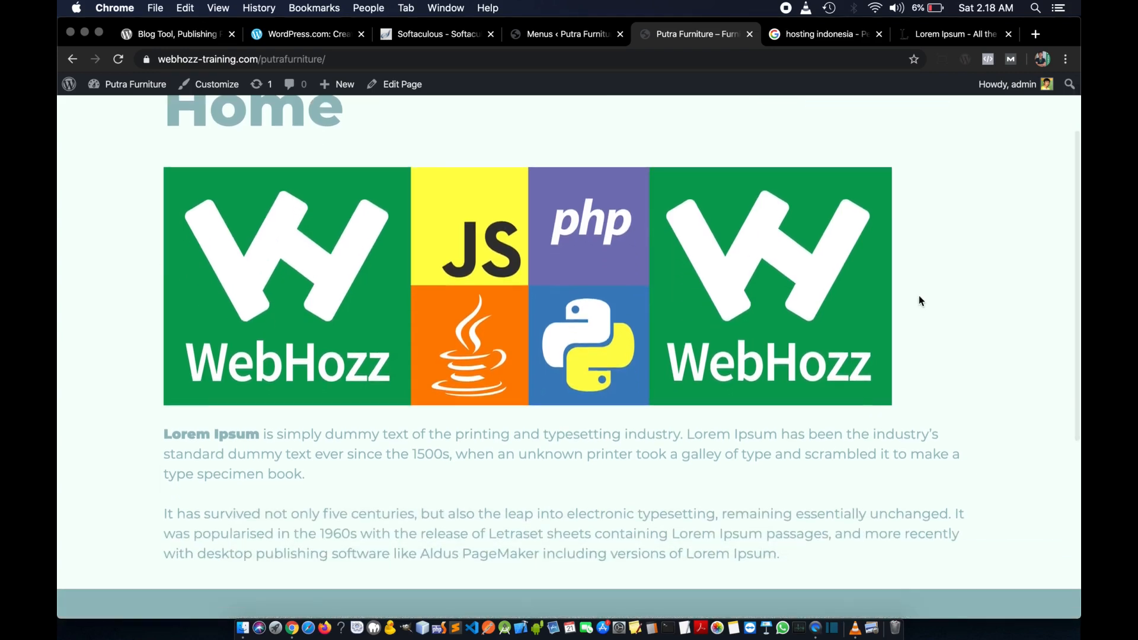